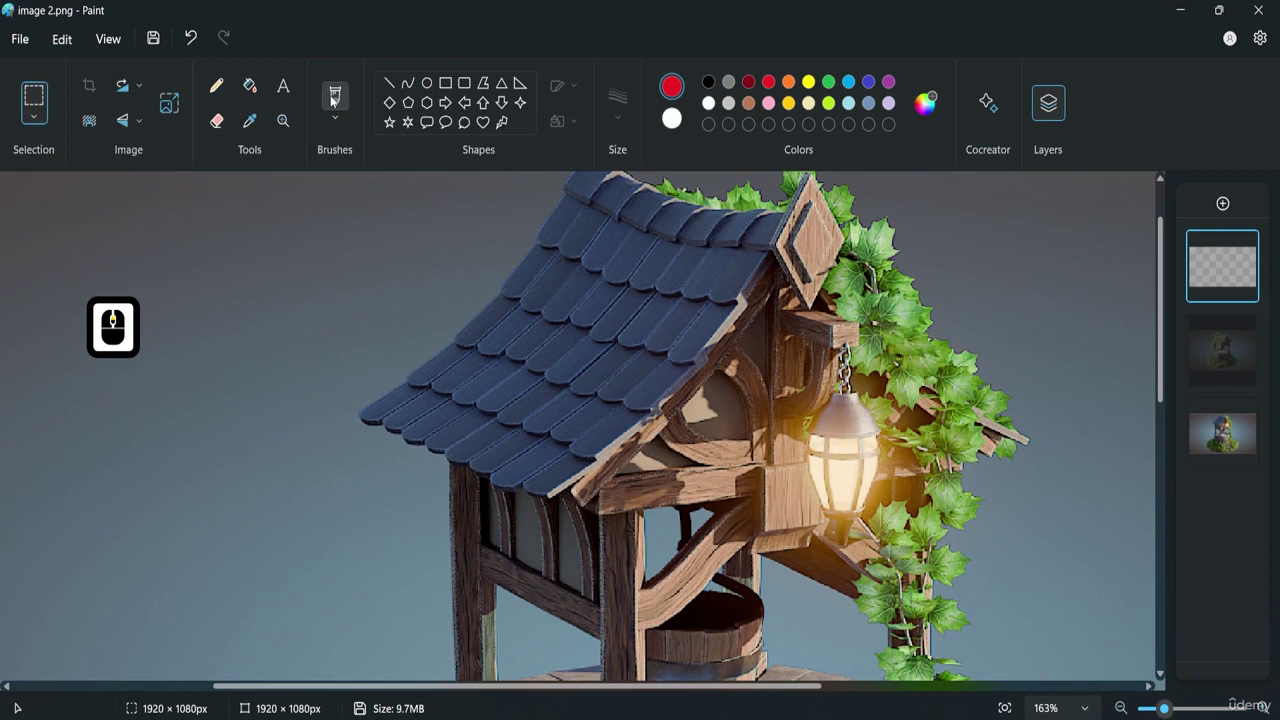
# With the red brush, trace the horizontal beam below the gable and the well's front corner post on the reference image.
pyautogui.click(335, 97)
pyautogui.scroll(-2, 738, 386)
pyautogui.moveTo(738, 386)
pyautogui.mouseDown()
pyautogui.moveTo(676, 398)
pyautogui.moveTo(950, 375)
pyautogui.mouseUp()
pyautogui.moveTo(592, 431); pyautogui.dragTo(940, 388)
pyautogui.scroll(-2, 626, 356)
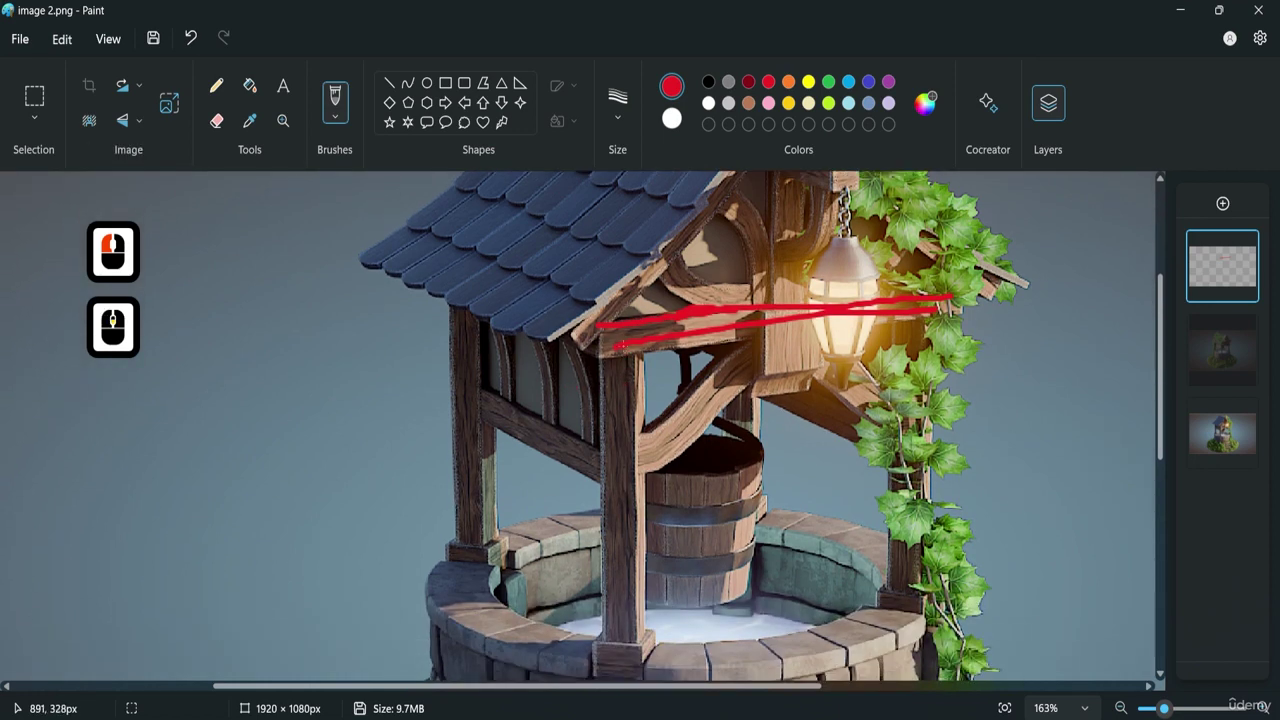
pyautogui.moveTo(624, 346); pyautogui.dragTo(622, 630)
pyautogui.scroll(1, 629, 367)
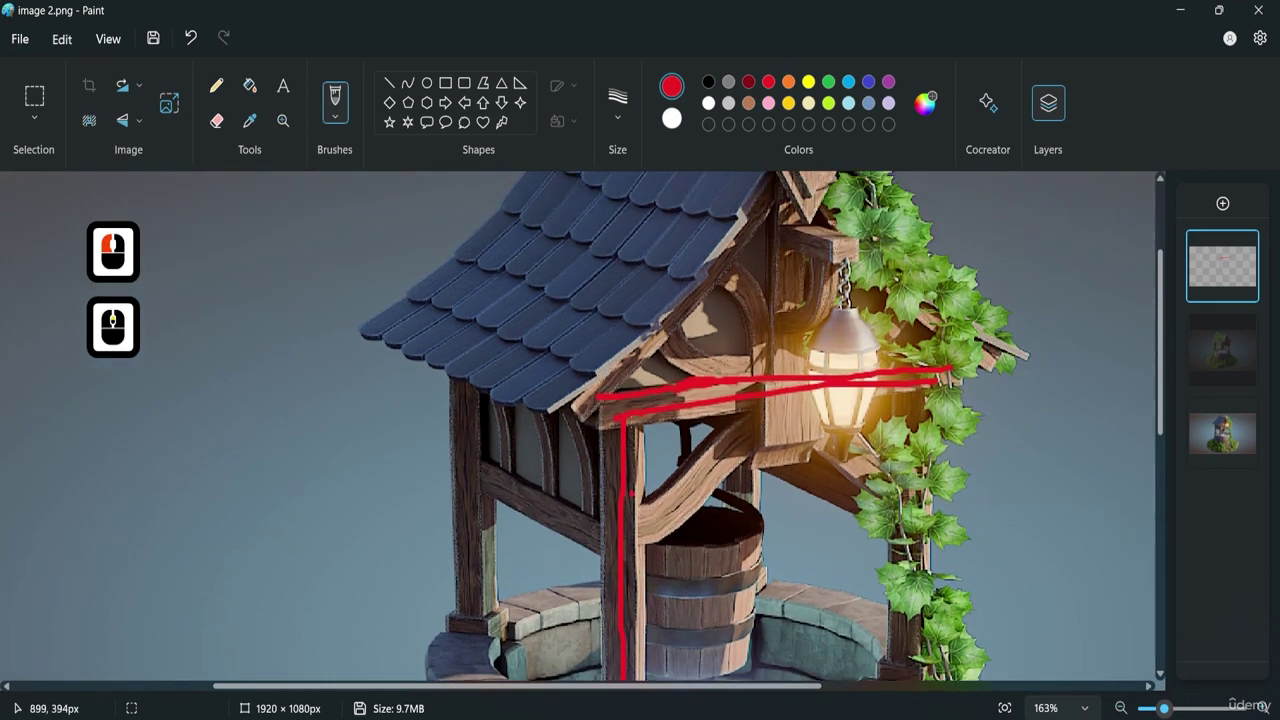
# Trace the gable's two sloping roof edges and the vertical centre post in red, from the peak to the horizontal beam.
pyautogui.scroll(1, 787, 256)
pyautogui.moveTo(792, 224); pyautogui.dragTo(805, 465)
pyautogui.moveTo(790, 250)
pyautogui.mouseDown()
pyautogui.moveTo(625, 455)
pyautogui.moveTo(804, 266)
pyautogui.moveTo(980, 460)
pyautogui.mouseUp()
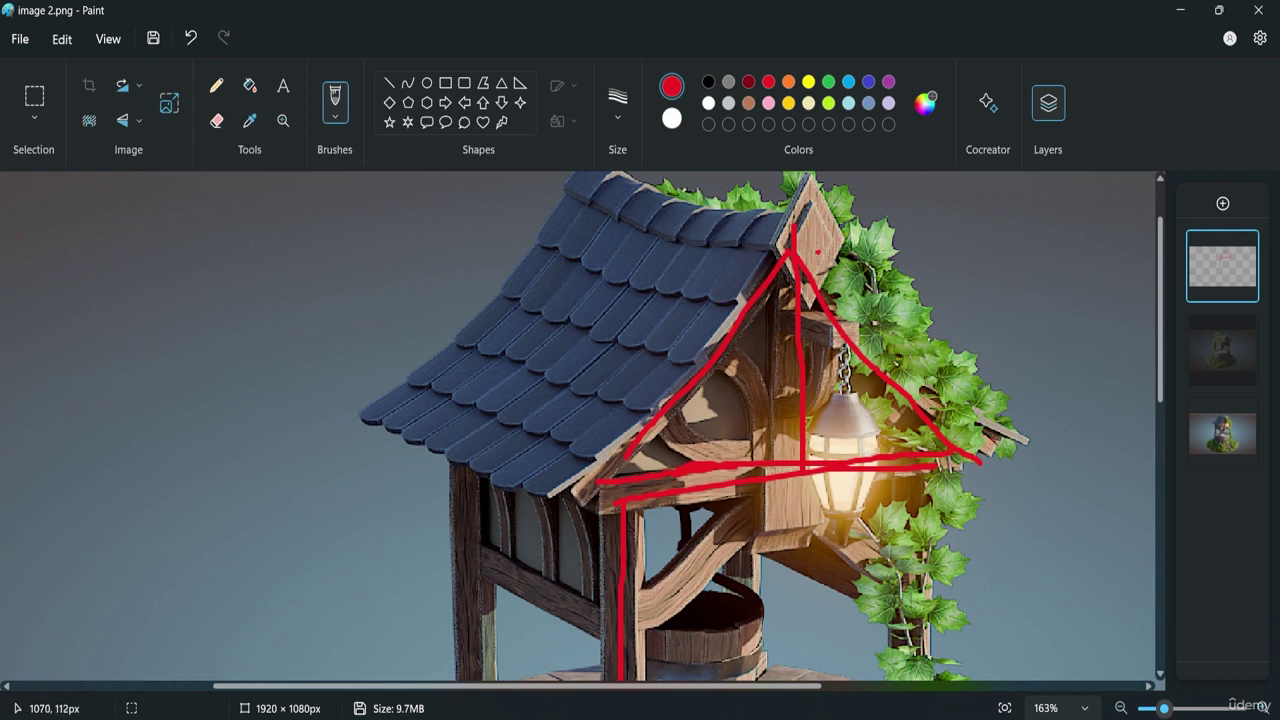
pyautogui.moveTo(785, 258); pyautogui.dragTo(790, 505)
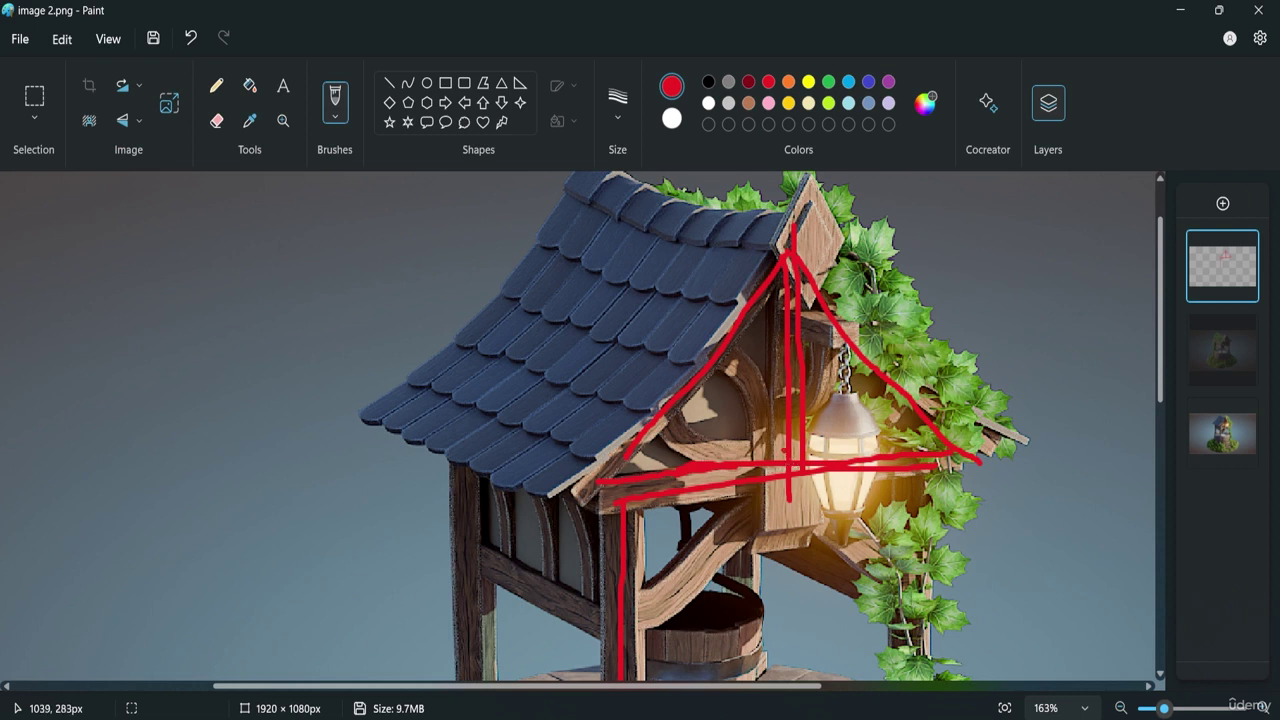
pyautogui.moveTo(783, 462); pyautogui.dragTo(692, 386)
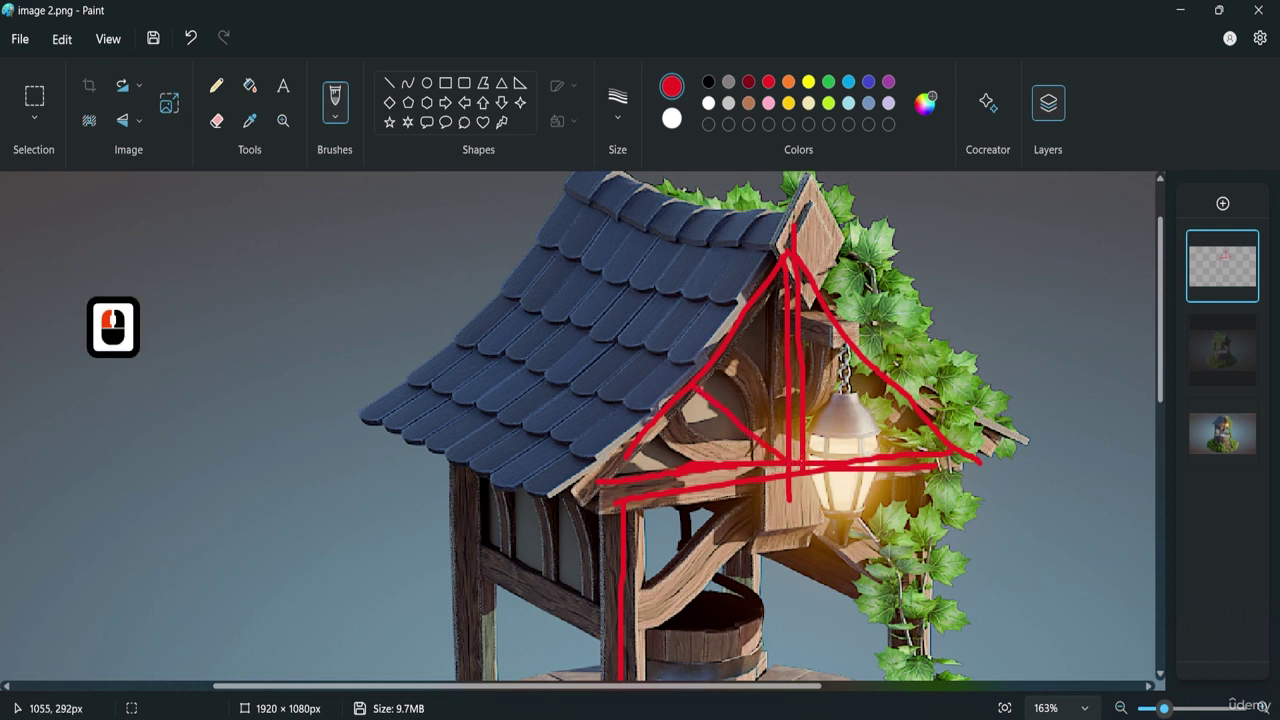
pyautogui.moveTo(800, 462); pyautogui.dragTo(886, 362)
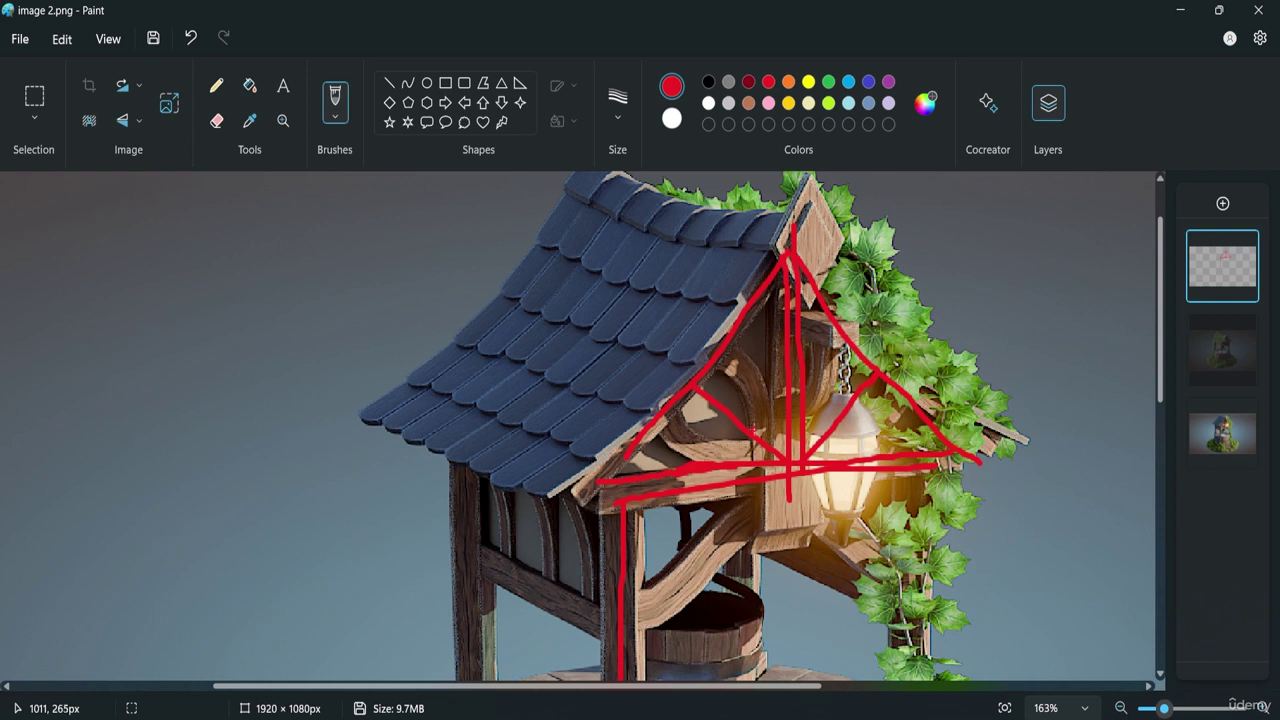
pyautogui.moveTo(760, 461)
pyautogui.mouseDown()
pyautogui.moveTo(721, 366)
pyautogui.moveTo(773, 393)
pyautogui.moveTo(774, 411)
pyautogui.mouseUp()
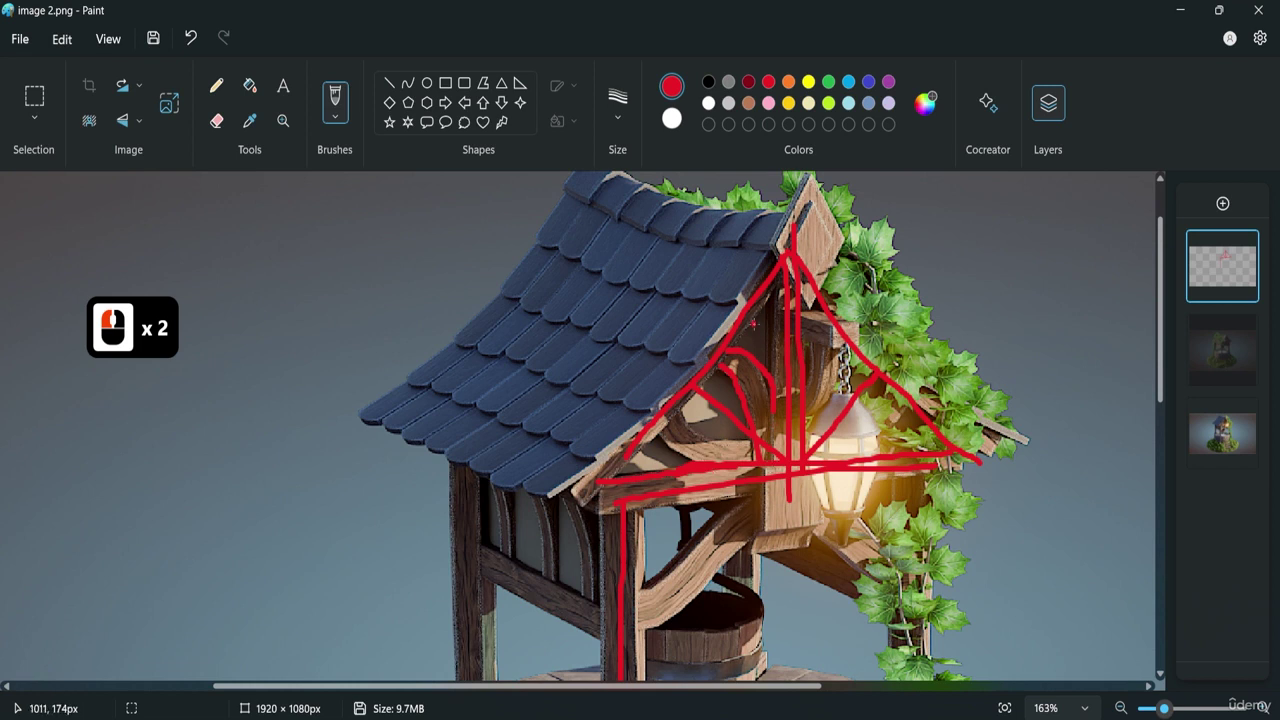
pyautogui.press('ctrl')
pyautogui.hotkey('ctrl', 'z')
pyautogui.hotkey('ctrl', 'z')
pyautogui.hotkey('ctrl', 'z')
pyautogui.hotkey('ctrl', 'z')
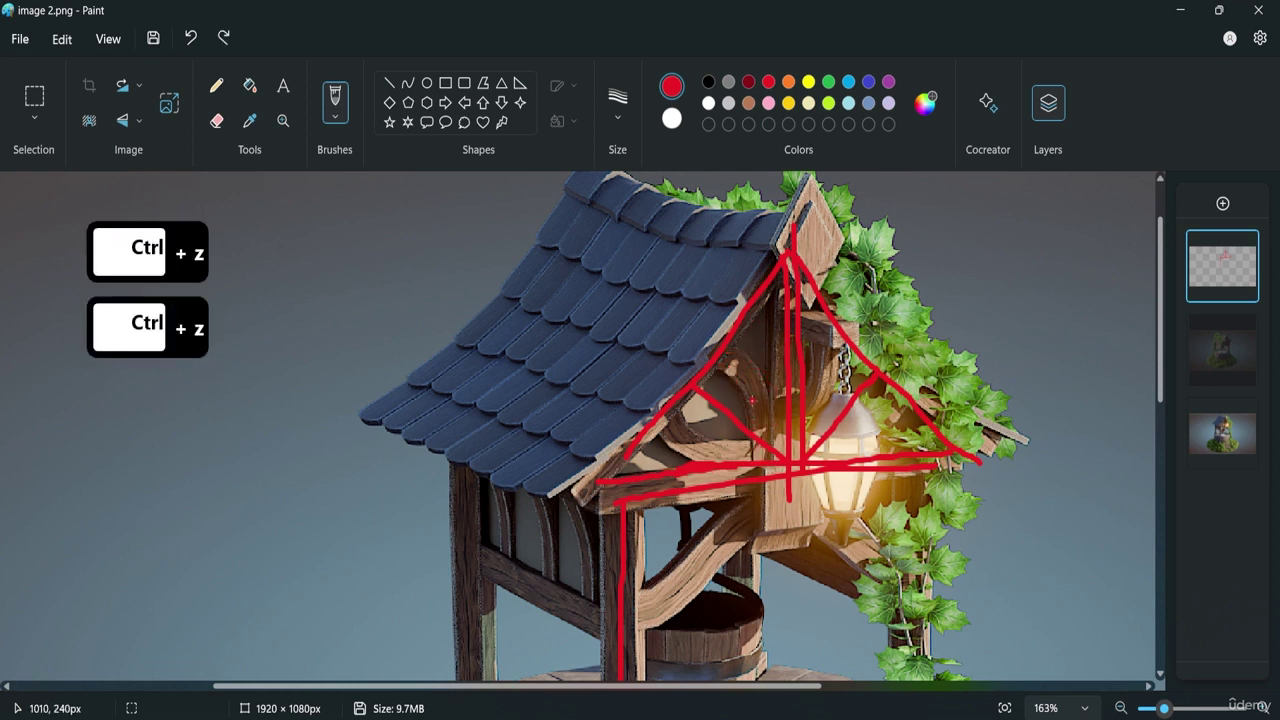
# Draw a curved brace inside the gable with two arcs running from the sloping roof edge towards the beam and centre post.
pyautogui.moveTo(761, 461)
pyautogui.mouseDown()
pyautogui.moveTo(721, 366)
pyautogui.moveTo(736, 354)
pyautogui.moveTo(774, 411)
pyautogui.mouseUp()
pyautogui.scroll(2, 711, 359)
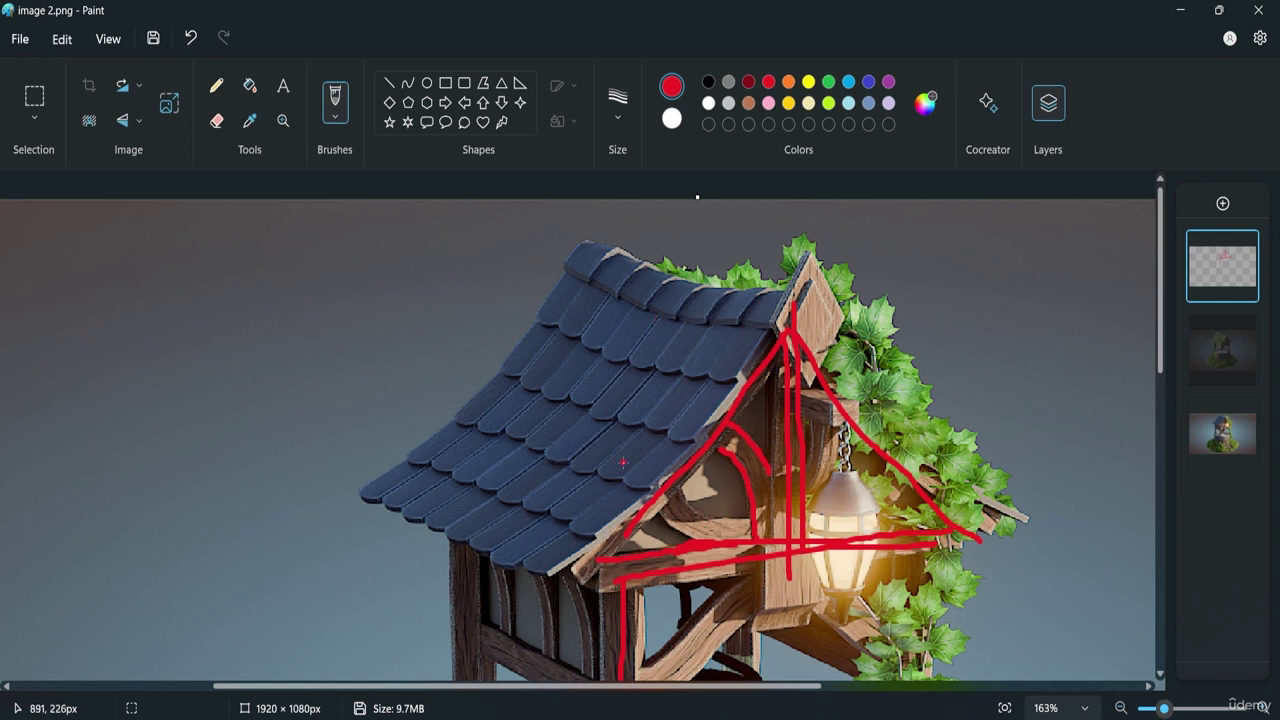
pyautogui.scroll(-2, 622, 462)
pyautogui.scroll(2, 645, 310)
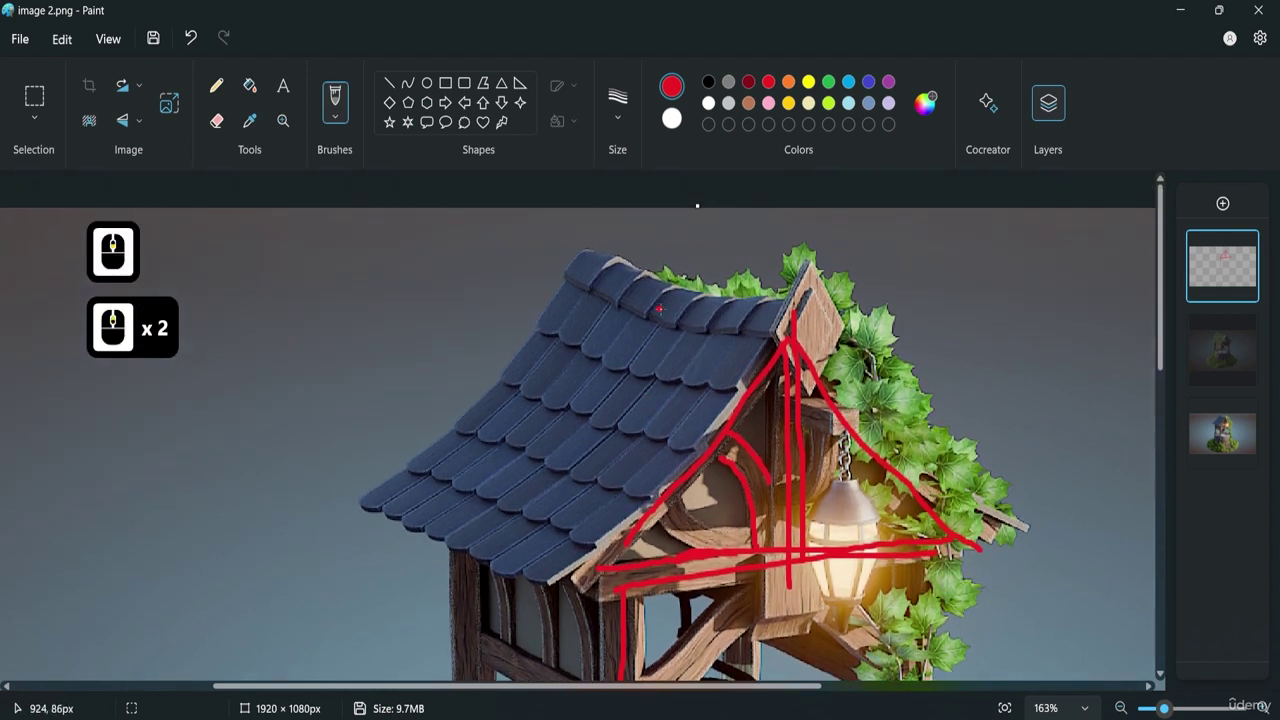
# Draw a sagging red curve along the roof ridge and undo the last extra stroke.
pyautogui.moveTo(791, 307)
pyautogui.mouseDown()
pyautogui.moveTo(799, 290)
pyautogui.moveTo(573, 240)
pyautogui.mouseUp()
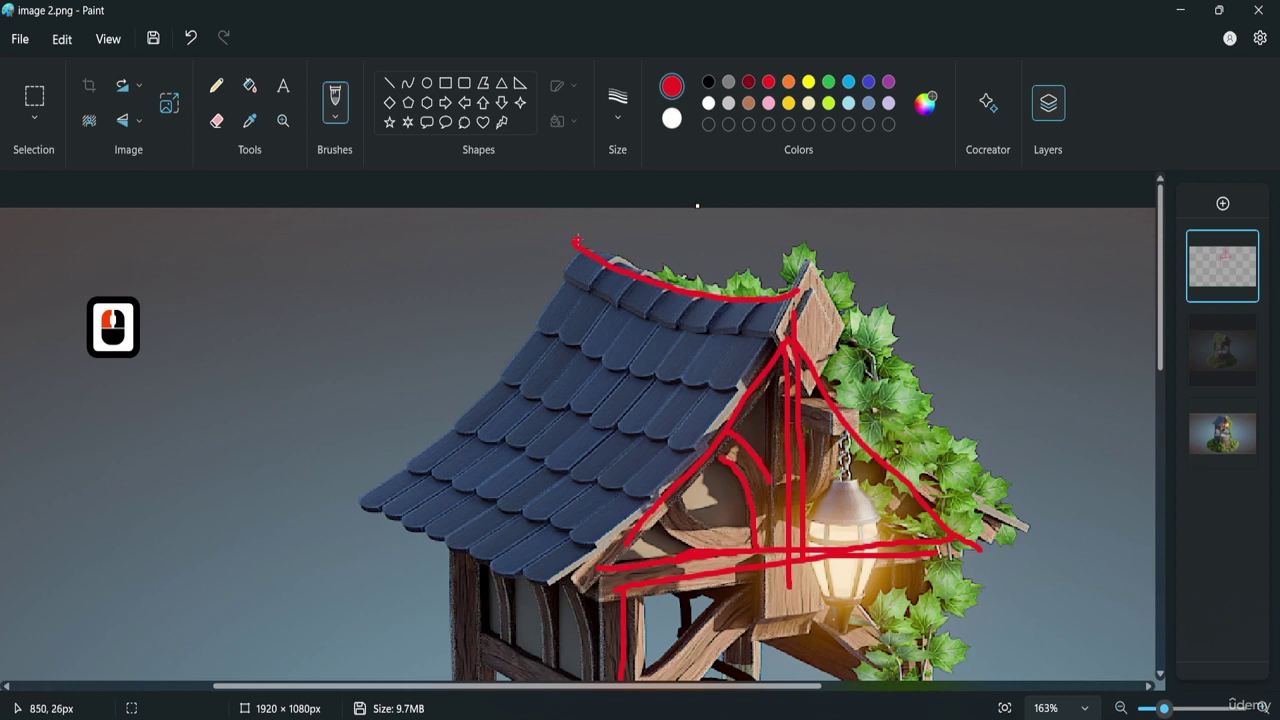
pyautogui.moveTo(728, 277); pyautogui.dragTo(777, 288)
pyautogui.hotkey('ctrl', 'z')
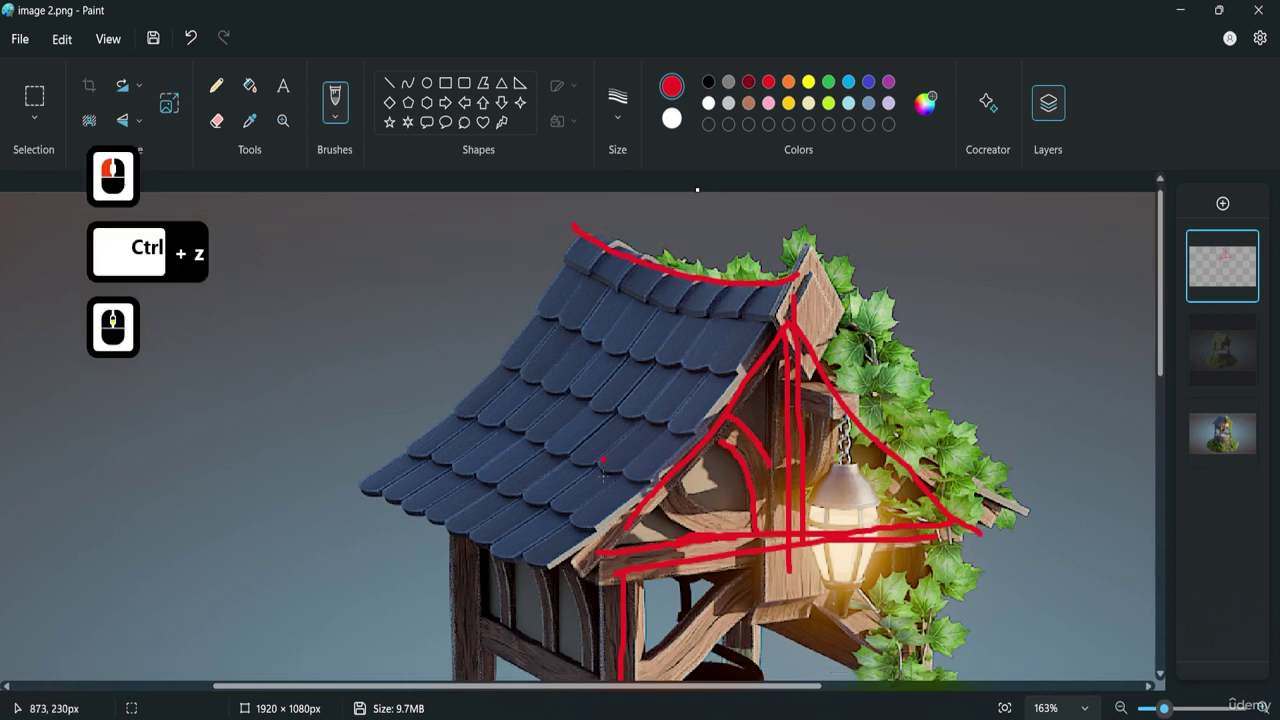
pyautogui.scroll(-3, 710, 330)
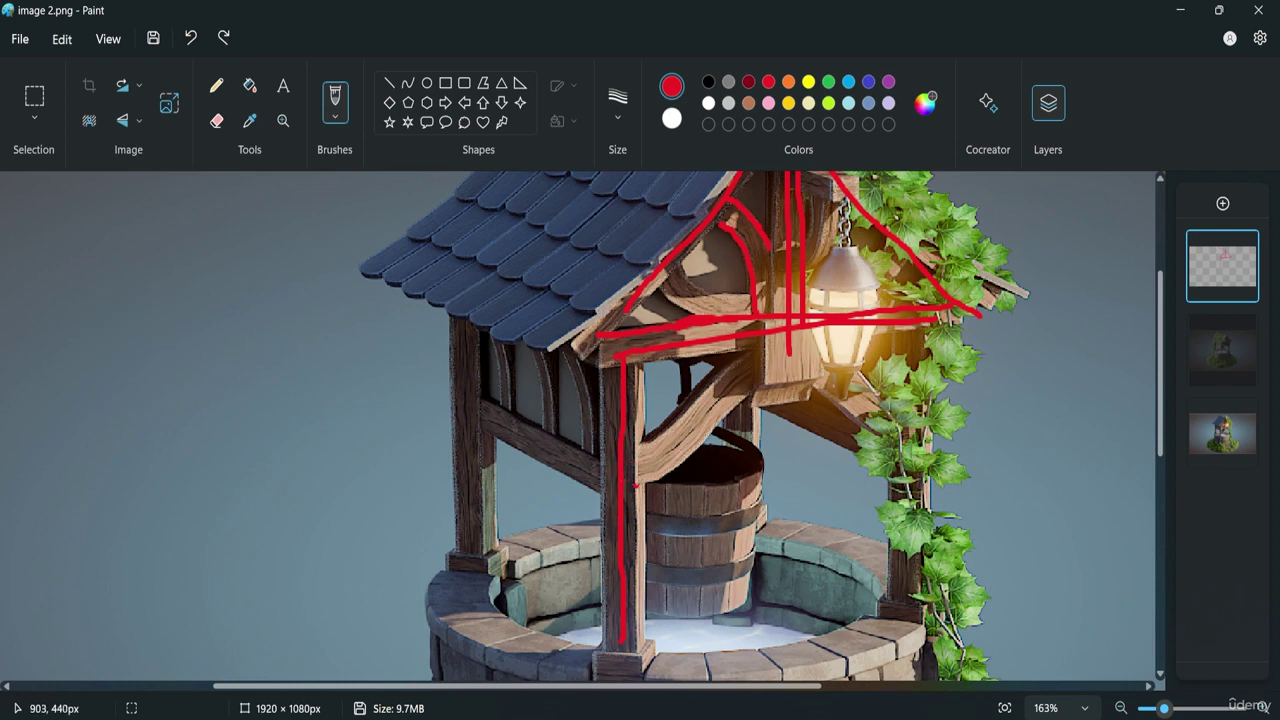
pyautogui.moveTo(634, 484); pyautogui.dragTo(735, 340)
pyautogui.moveTo(636, 507); pyautogui.dragTo(758, 352)
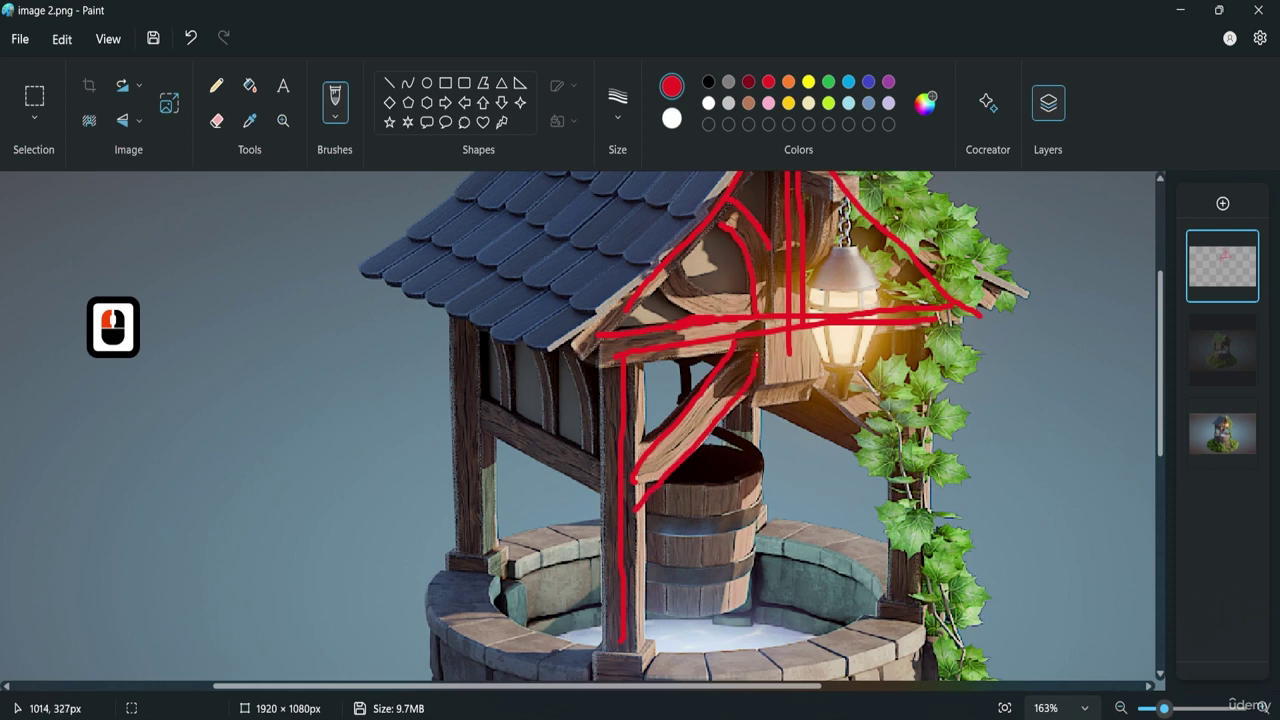
pyautogui.moveTo(830, 322); pyautogui.dragTo(950, 414)
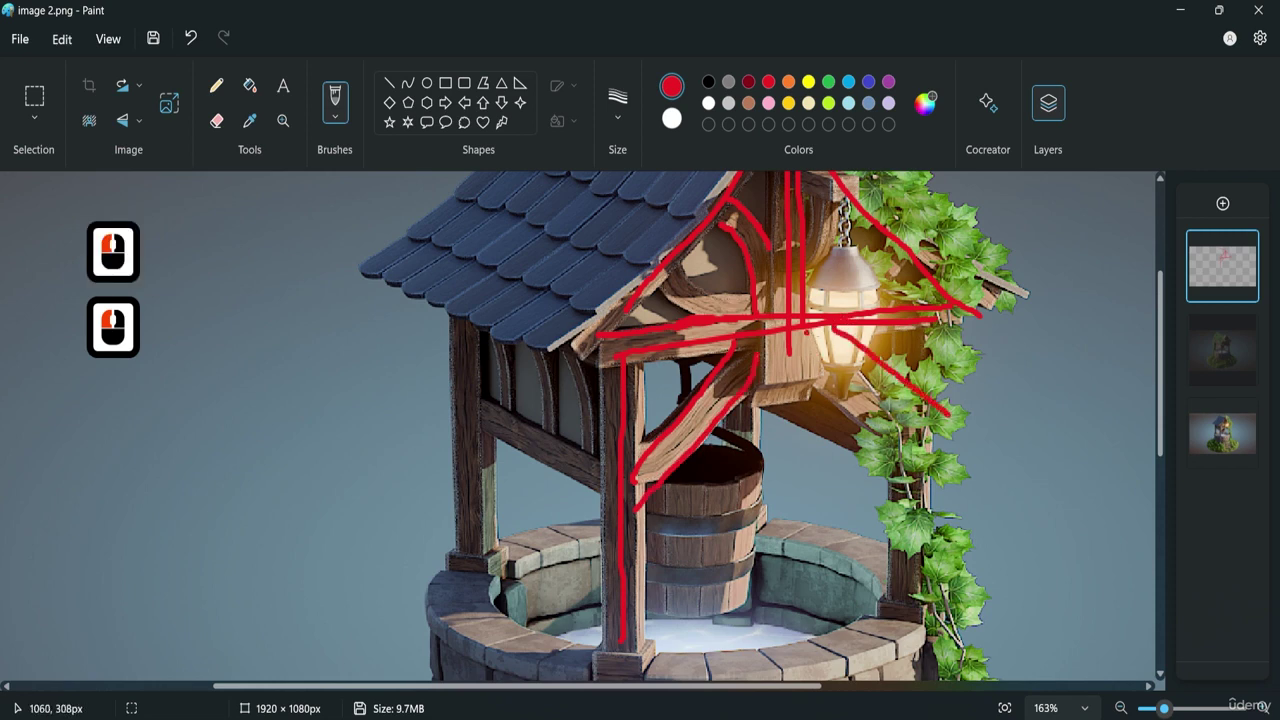
pyautogui.moveTo(808, 336); pyautogui.dragTo(944, 440)
pyautogui.hotkey('ctrl', 'z')
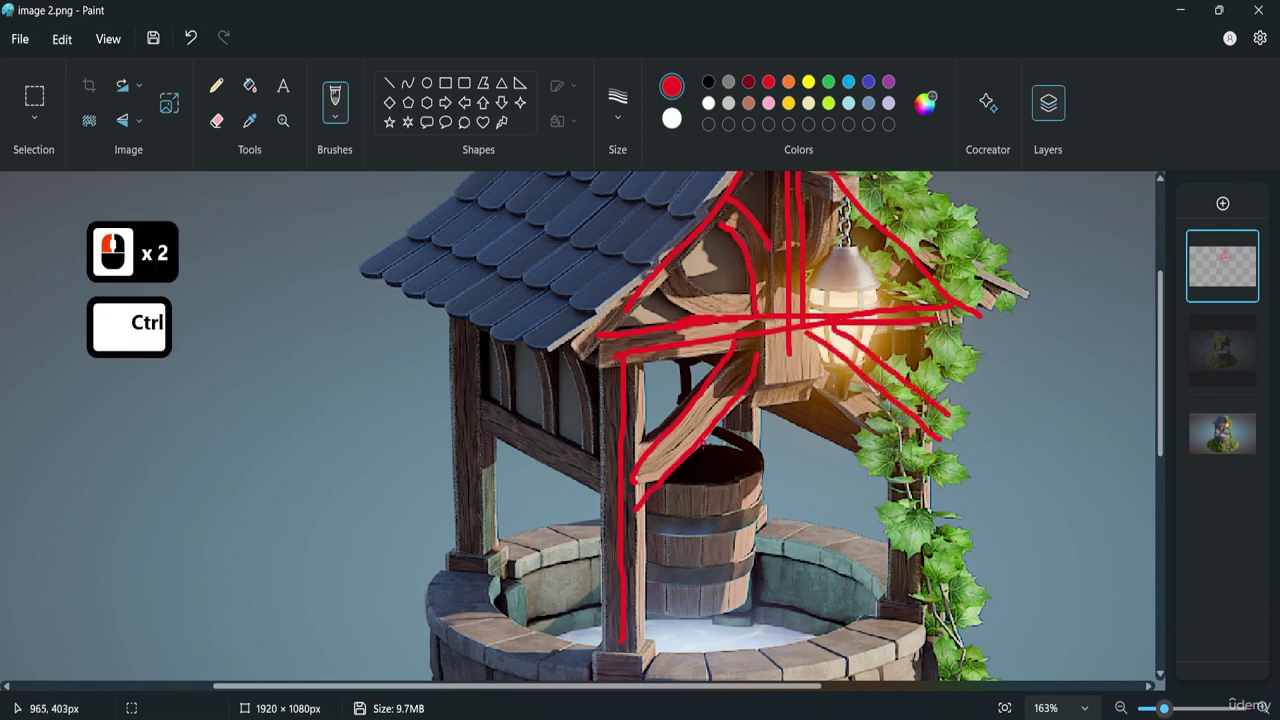
pyautogui.hotkey('ctrl', 'z')
pyautogui.hotkey('ctrl', 'z')
pyautogui.hotkey('ctrl', 'z')
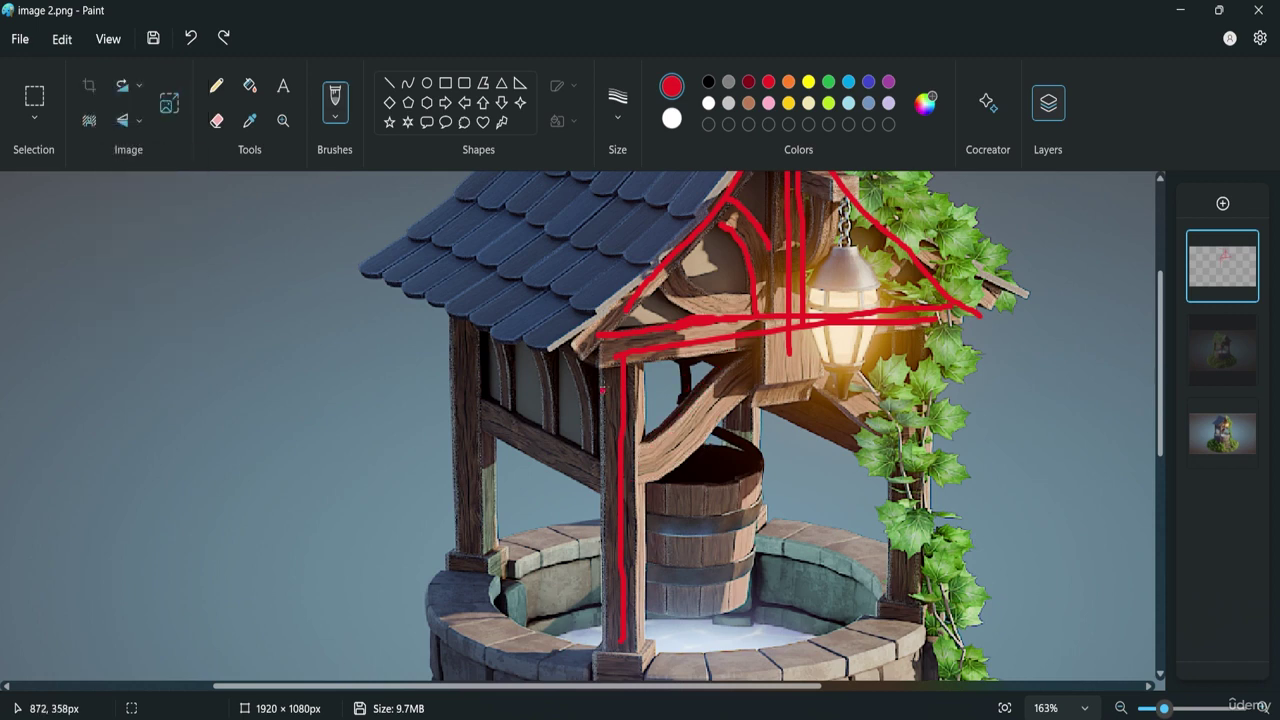
# Draw a curved brace below the horizontal beam with two arcs linking the front corner post to the beam's middle.
pyautogui.moveTo(641, 452)
pyautogui.mouseDown()
pyautogui.moveTo(732, 386)
pyautogui.moveTo(741, 345)
pyautogui.mouseUp()
pyautogui.moveTo(626, 490); pyautogui.dragTo(786, 346)
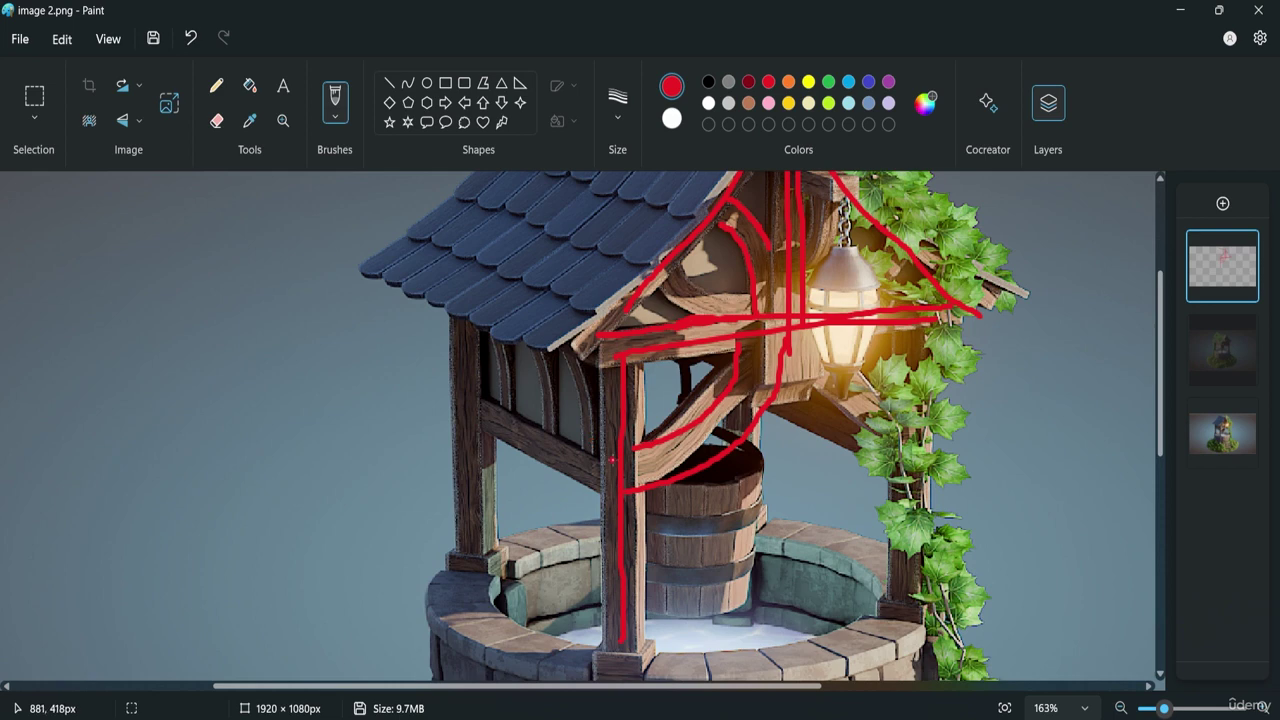
pyautogui.scroll(1, 530, 503)
pyautogui.scroll(-1, 530, 503)
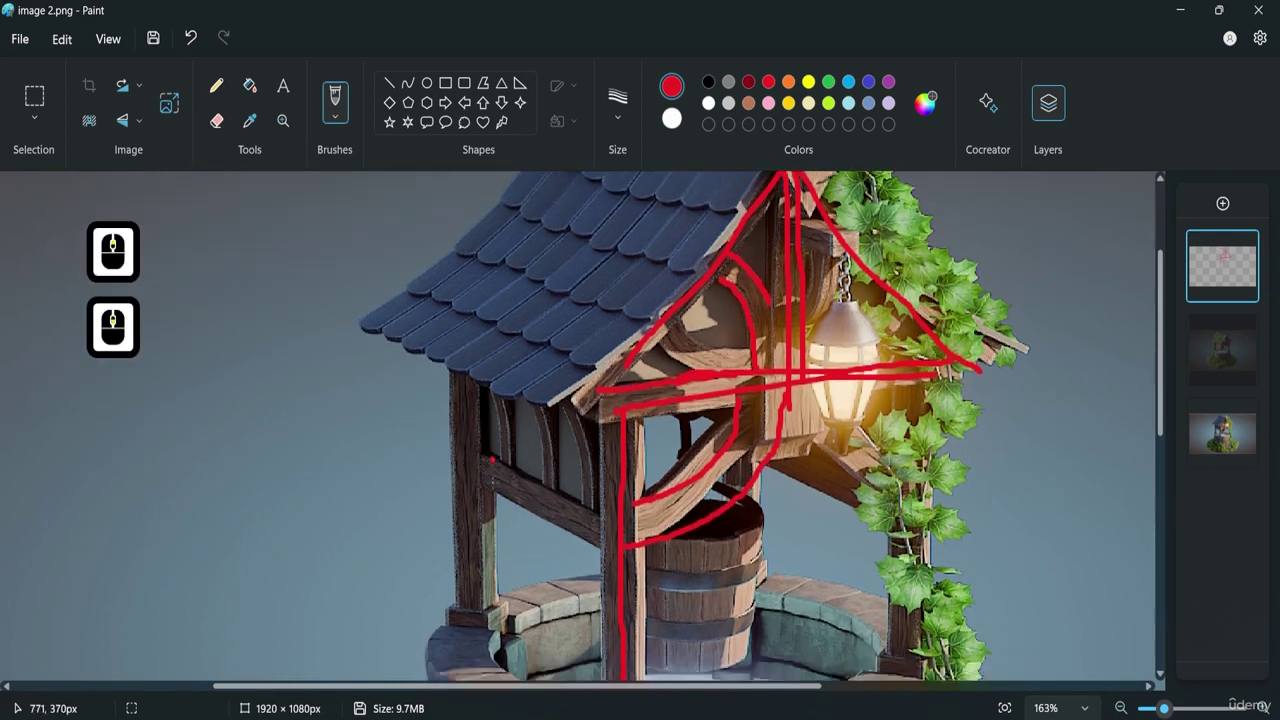
# Outline the lower rail between the posts on the well's side with two roughly parallel red strokes.
pyautogui.moveTo(473, 425); pyautogui.dragTo(612, 512)
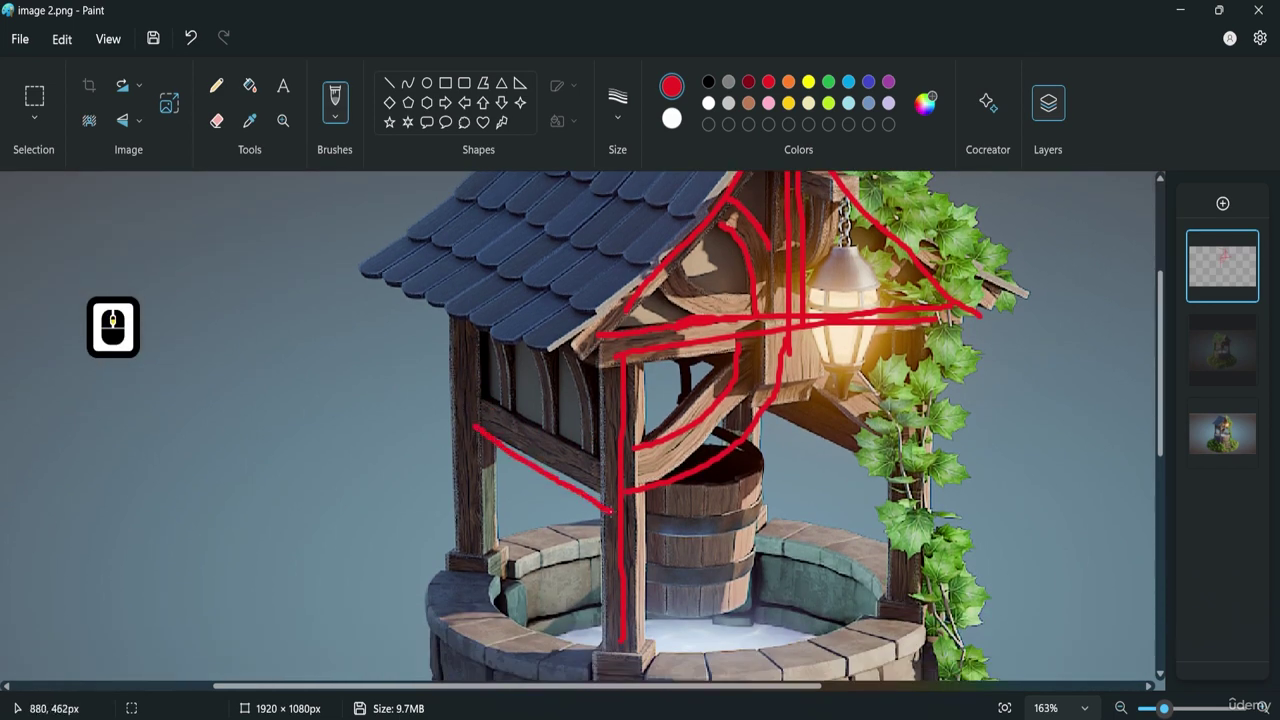
pyautogui.moveTo(476, 401); pyautogui.dragTo(615, 466)
pyautogui.click(466, 388)
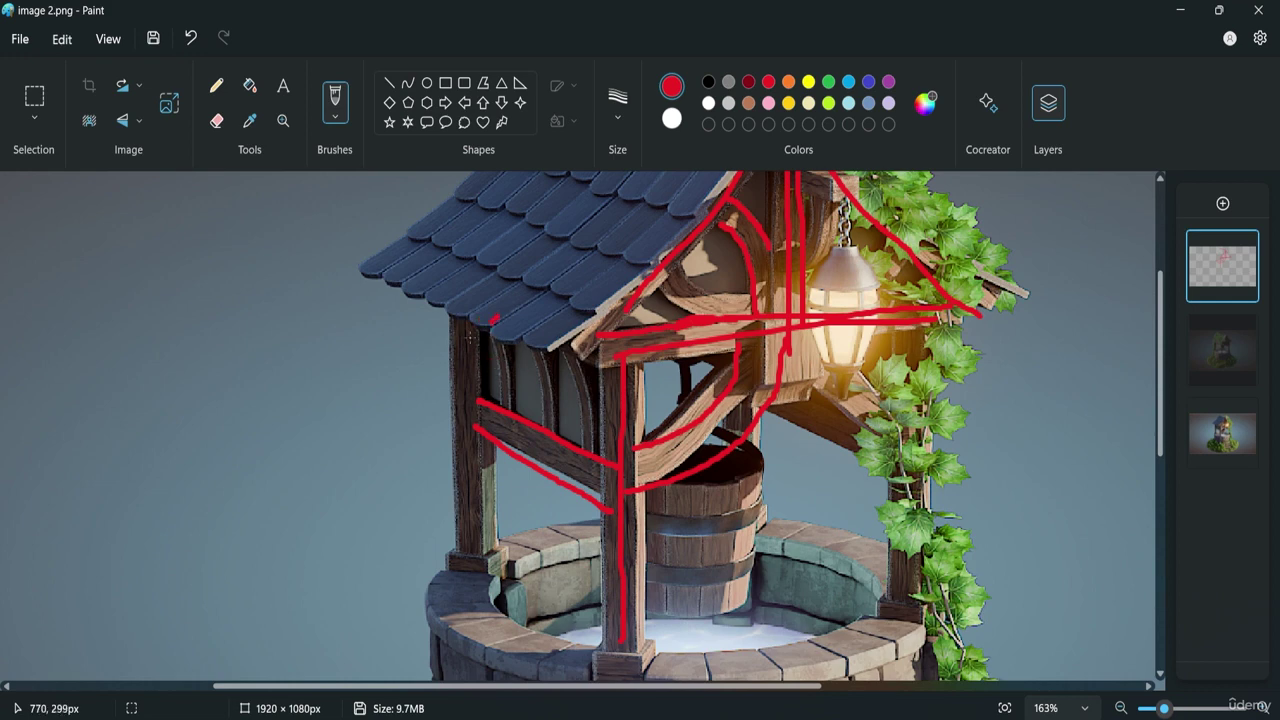
# Outline the side beam under the eaves and draw curved upright battens across the panel above the lower rail.
pyautogui.moveTo(498, 317)
pyautogui.mouseDown()
pyautogui.moveTo(629, 396)
pyautogui.moveTo(446, 318)
pyautogui.mouseUp()
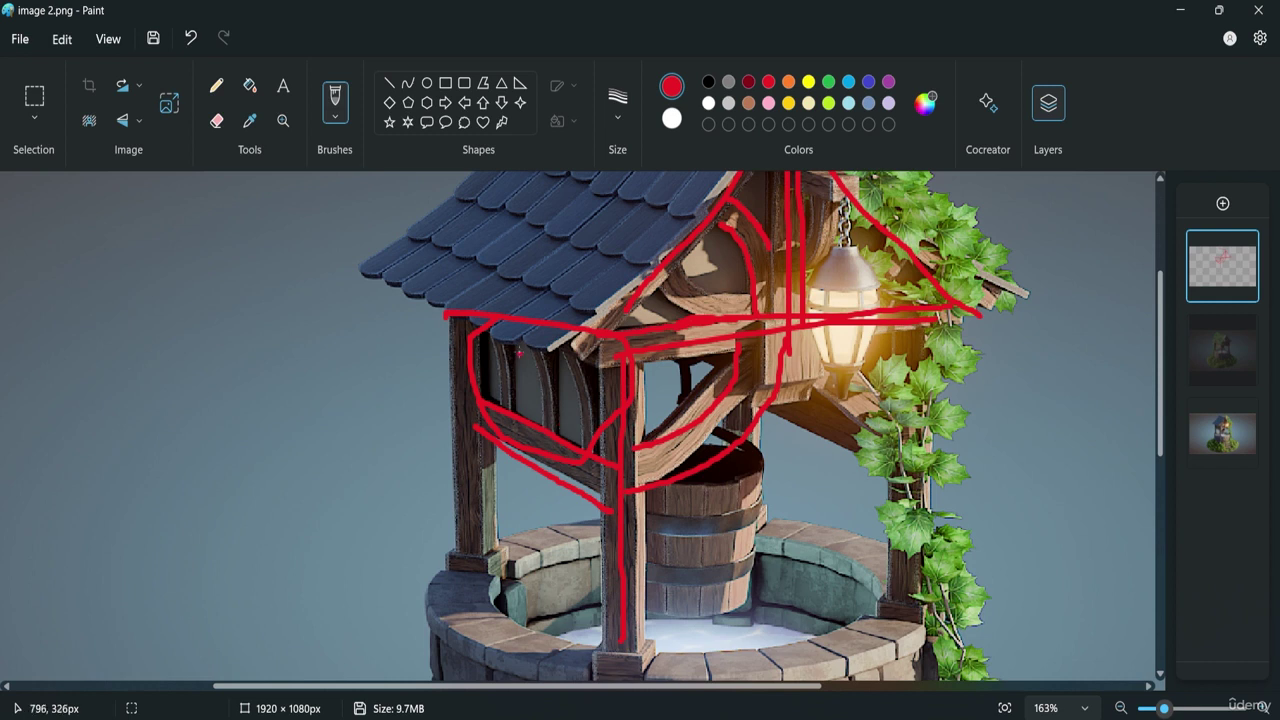
pyautogui.moveTo(491, 322); pyautogui.dragTo(492, 405)
pyautogui.moveTo(540, 331)
pyautogui.mouseDown()
pyautogui.moveTo(551, 432)
pyautogui.moveTo(574, 362)
pyautogui.moveTo(587, 434)
pyautogui.mouseUp()
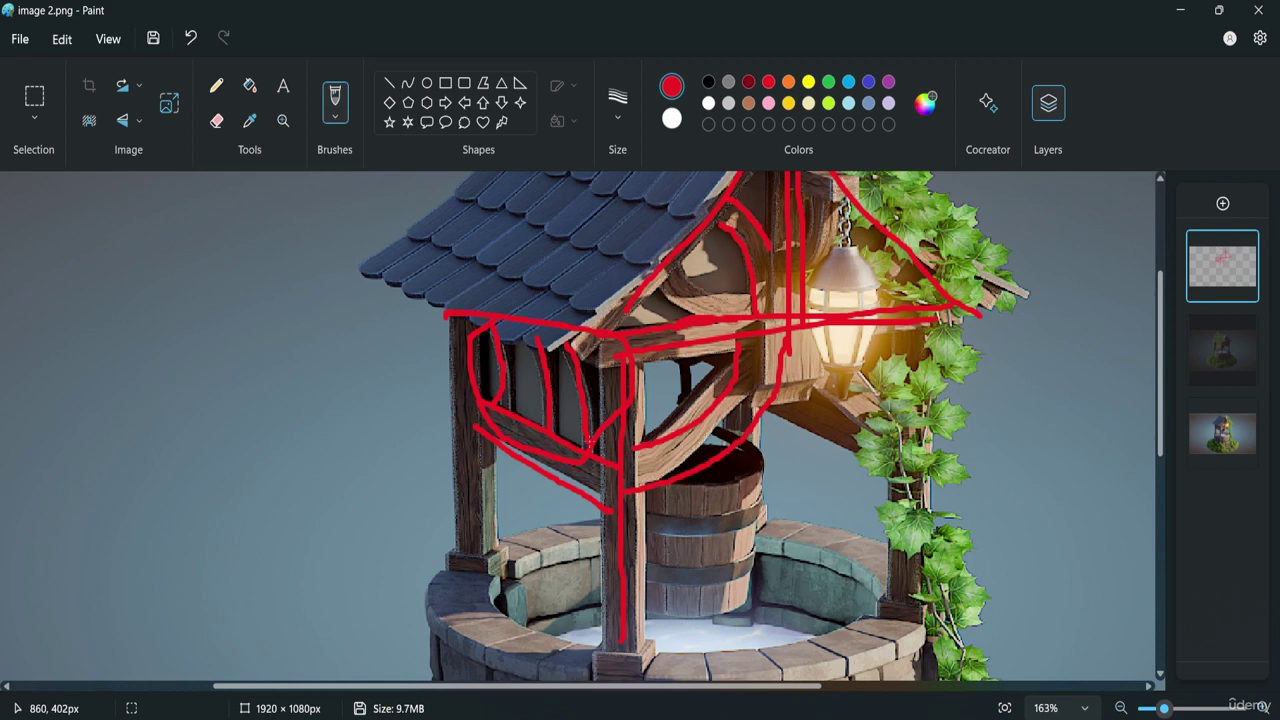
# Switch to the well model in Blender, select the support posts and examine how they meet the block under the roof.
pyautogui.click(1176, 8)
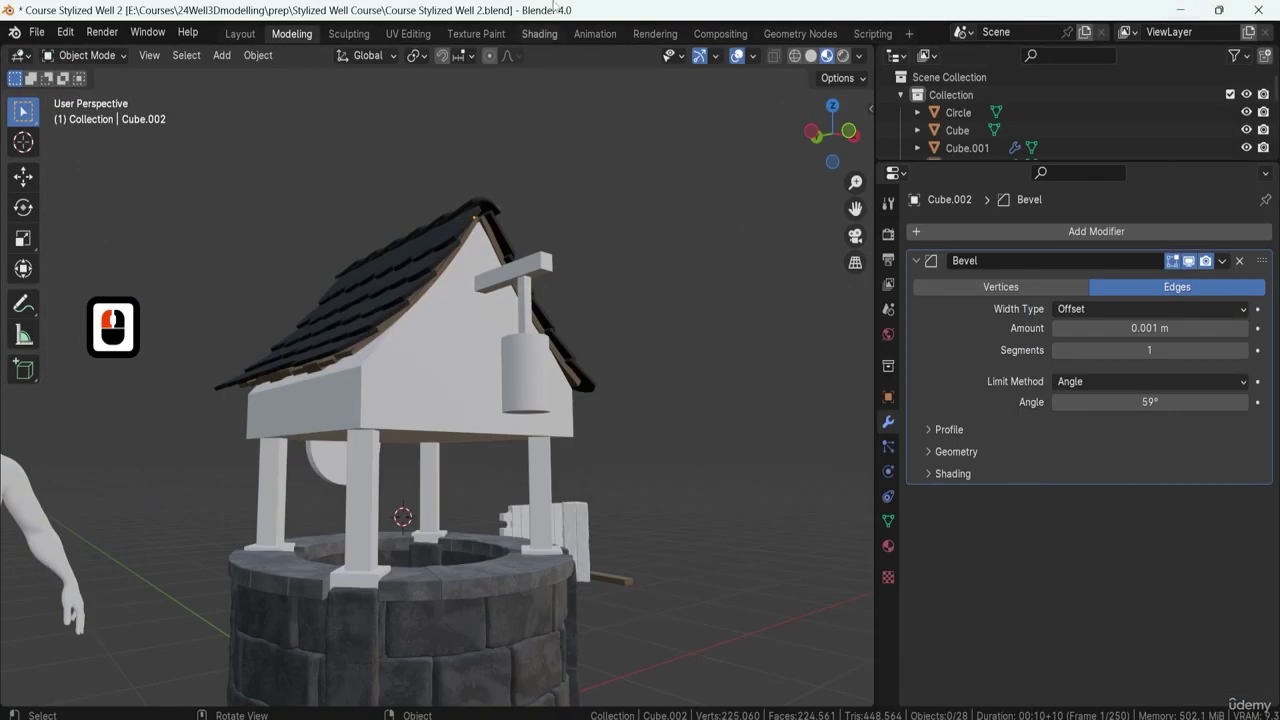
pyautogui.click(388, 465)
pyautogui.moveTo(388, 465)
pyautogui.mouseDown(button='middle')
pyautogui.moveTo(386, 552)
pyautogui.moveTo(410, 465)
pyautogui.mouseUp(button='middle')
pyautogui.scroll(2, 428, 452)
pyautogui.click(428, 452)
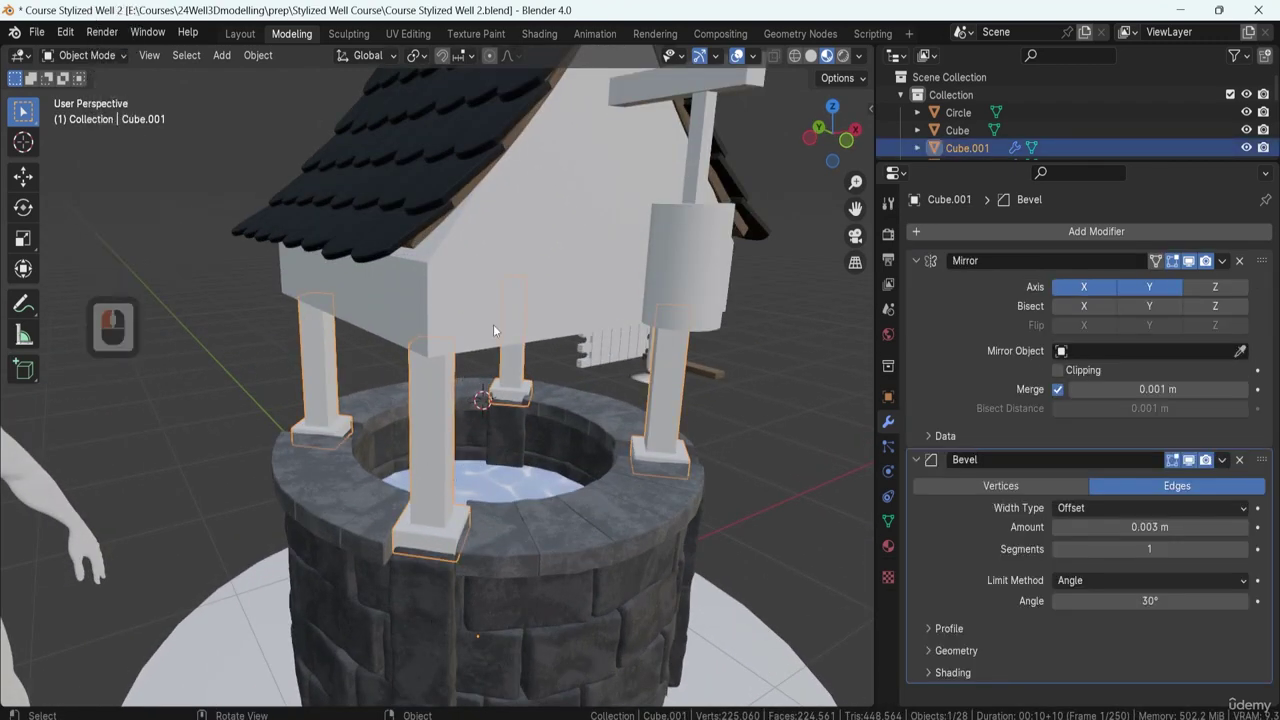
pyautogui.moveTo(458, 267); pyautogui.dragTo(422, 269, button='middle')
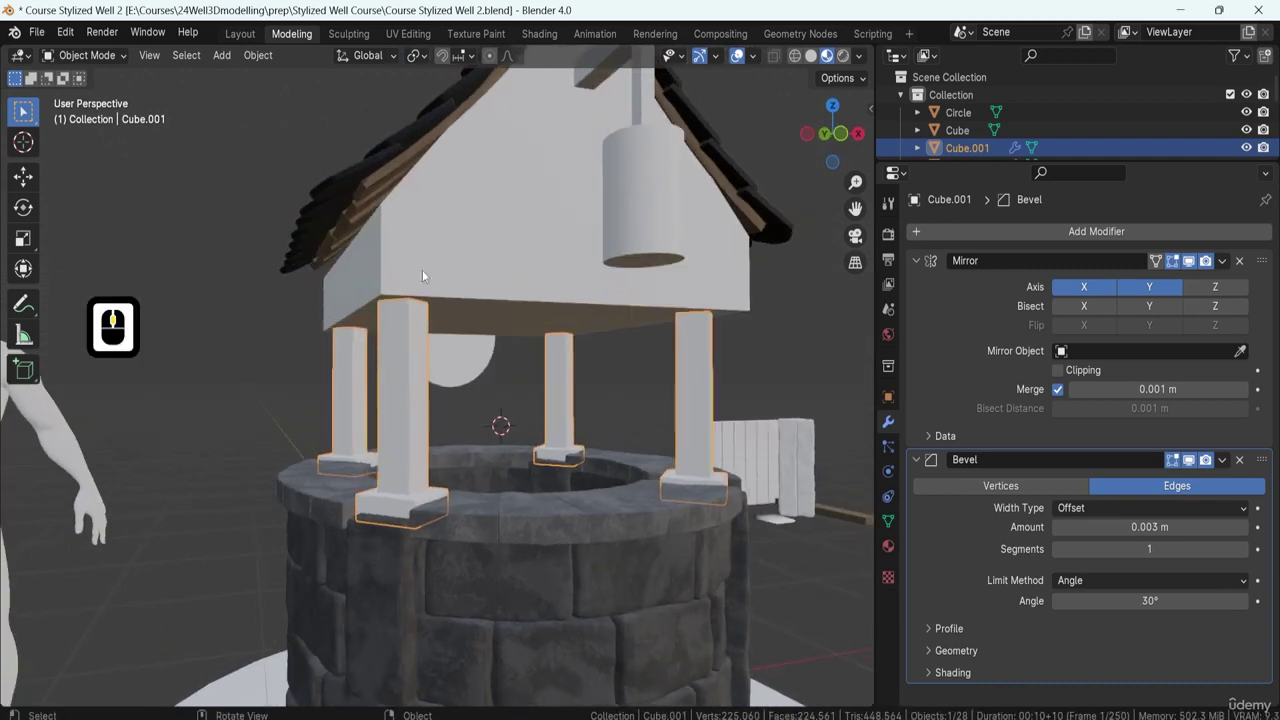
pyautogui.moveTo(358, 176); pyautogui.dragTo(482, 296, button='middle')
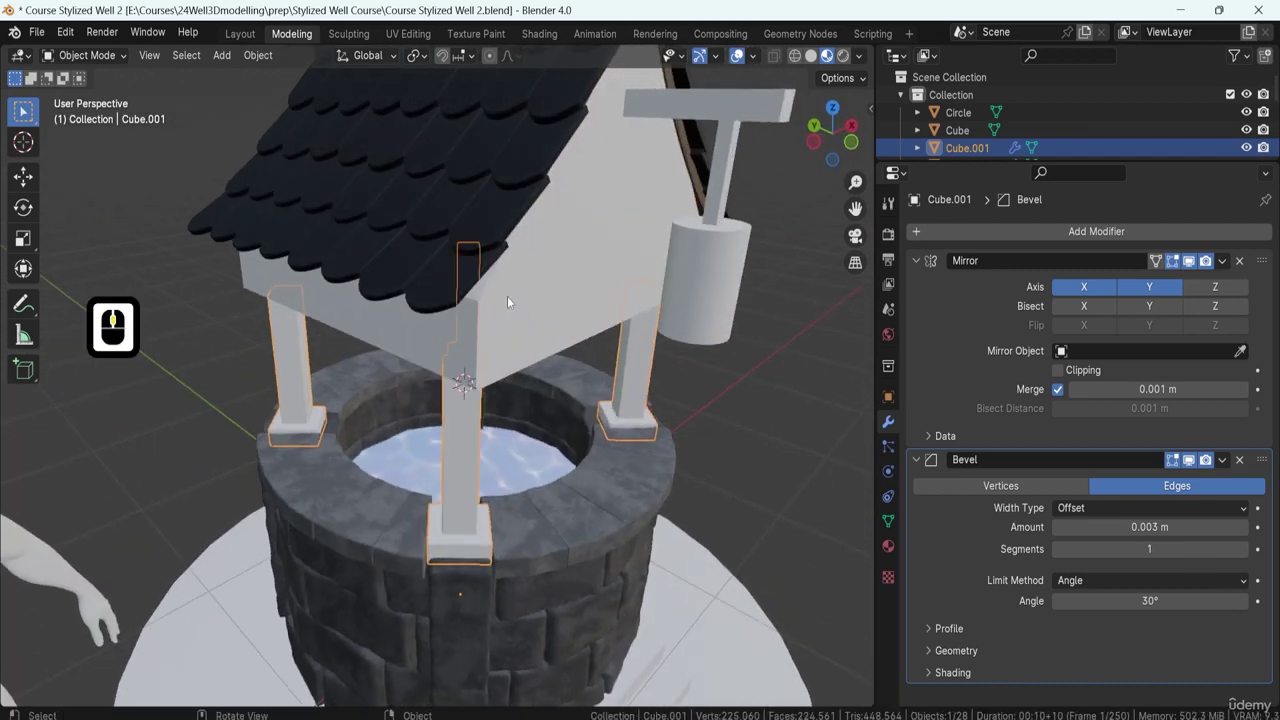
pyautogui.press('F8')
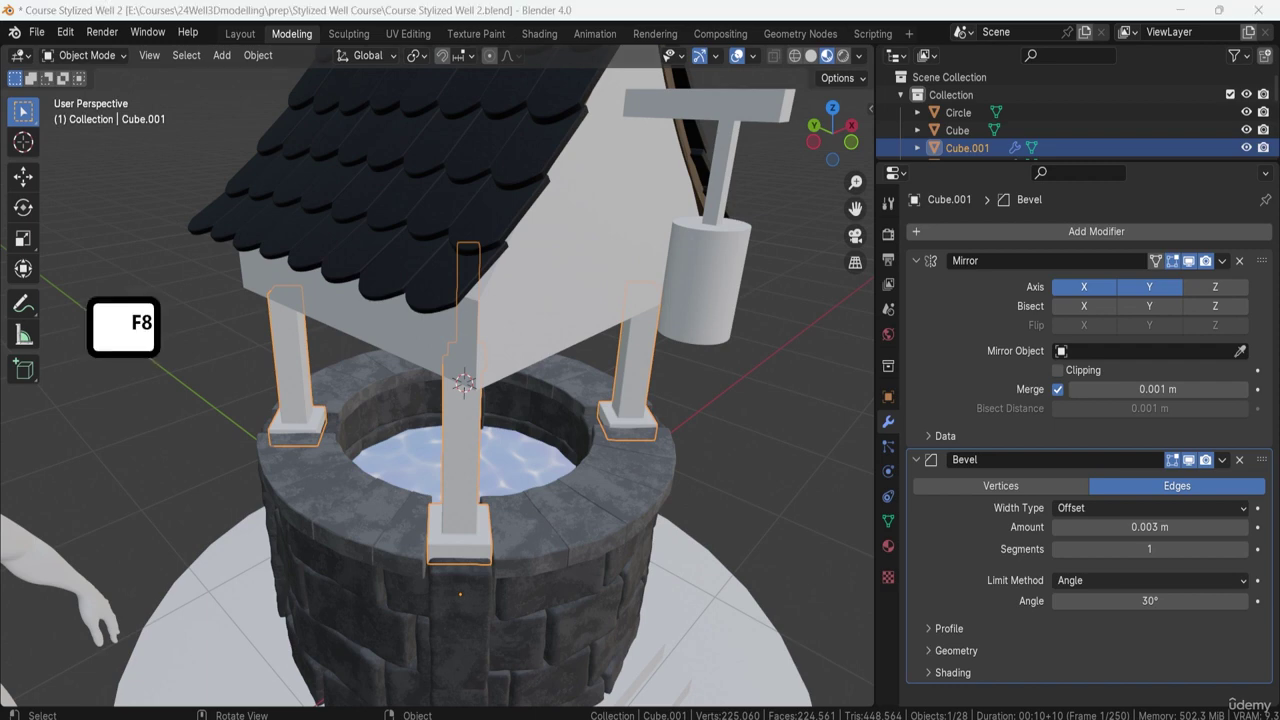
pyautogui.scroll(-2, 509, 318)
pyautogui.moveTo(509, 318); pyautogui.dragTo(530, 370, button='middle')
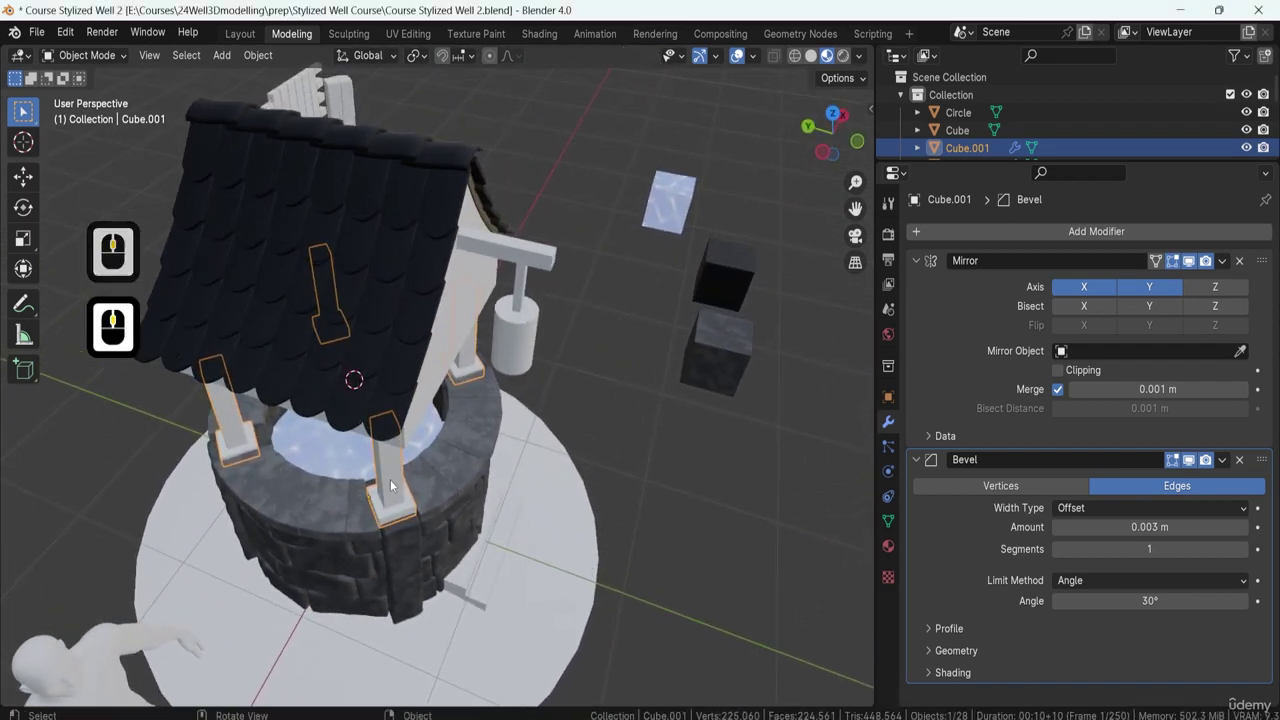
# Select the ridge tiles and the tiled roof slopes in turn to examine the roof from both sides.
pyautogui.click(366, 318)
pyautogui.moveTo(331, 159); pyautogui.dragTo(396, 326, button='middle')
pyautogui.click(377, 329)
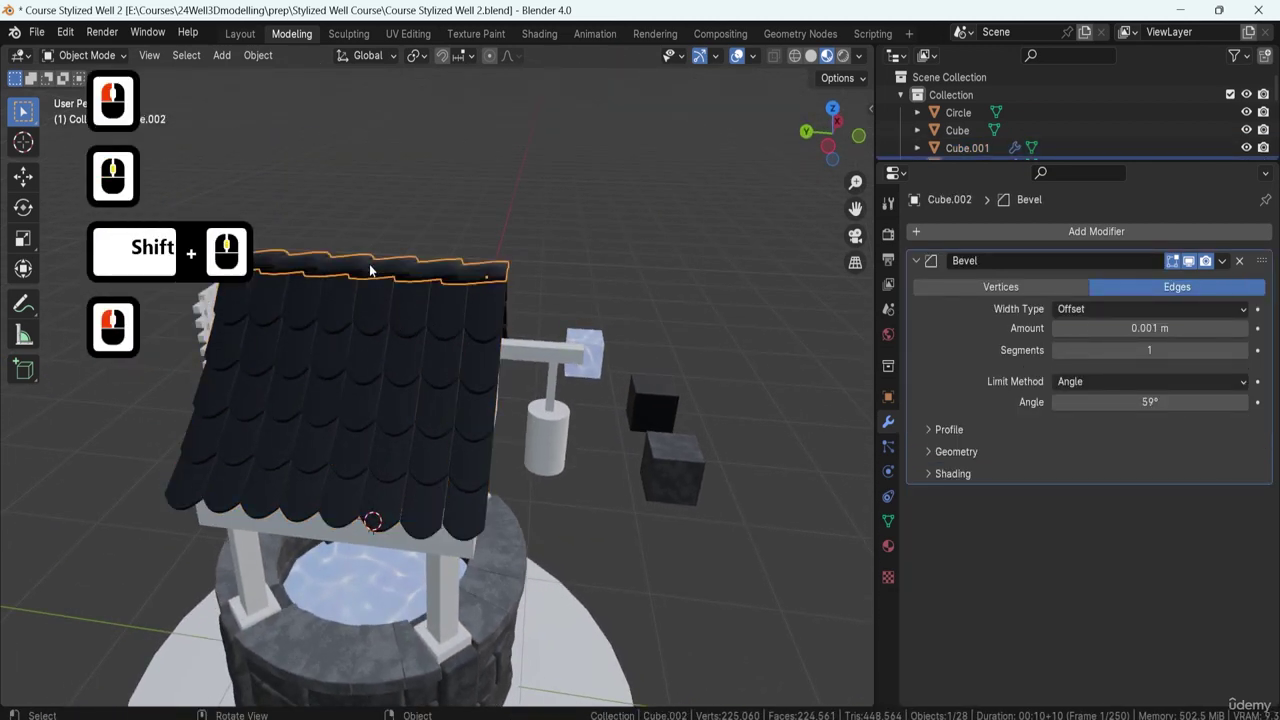
pyautogui.click(377, 329)
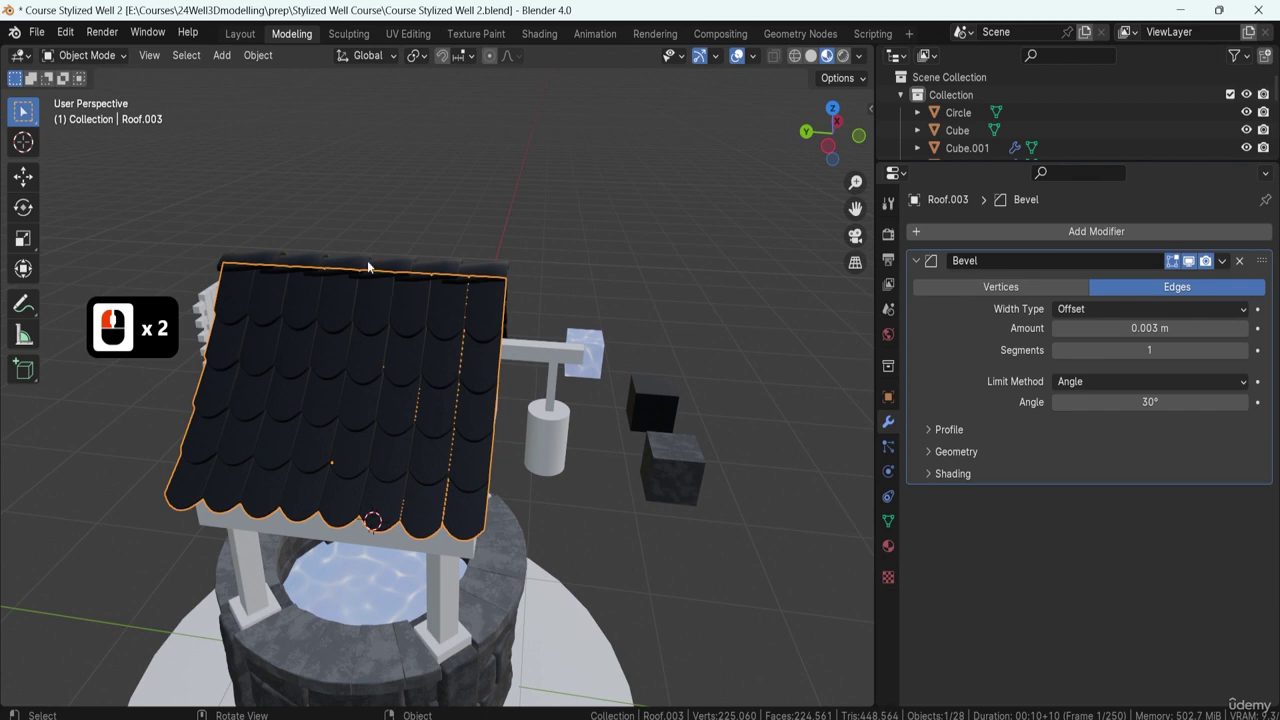
pyautogui.moveTo(491, 297); pyautogui.dragTo(374, 314, button='middle')
pyautogui.click(482, 253)
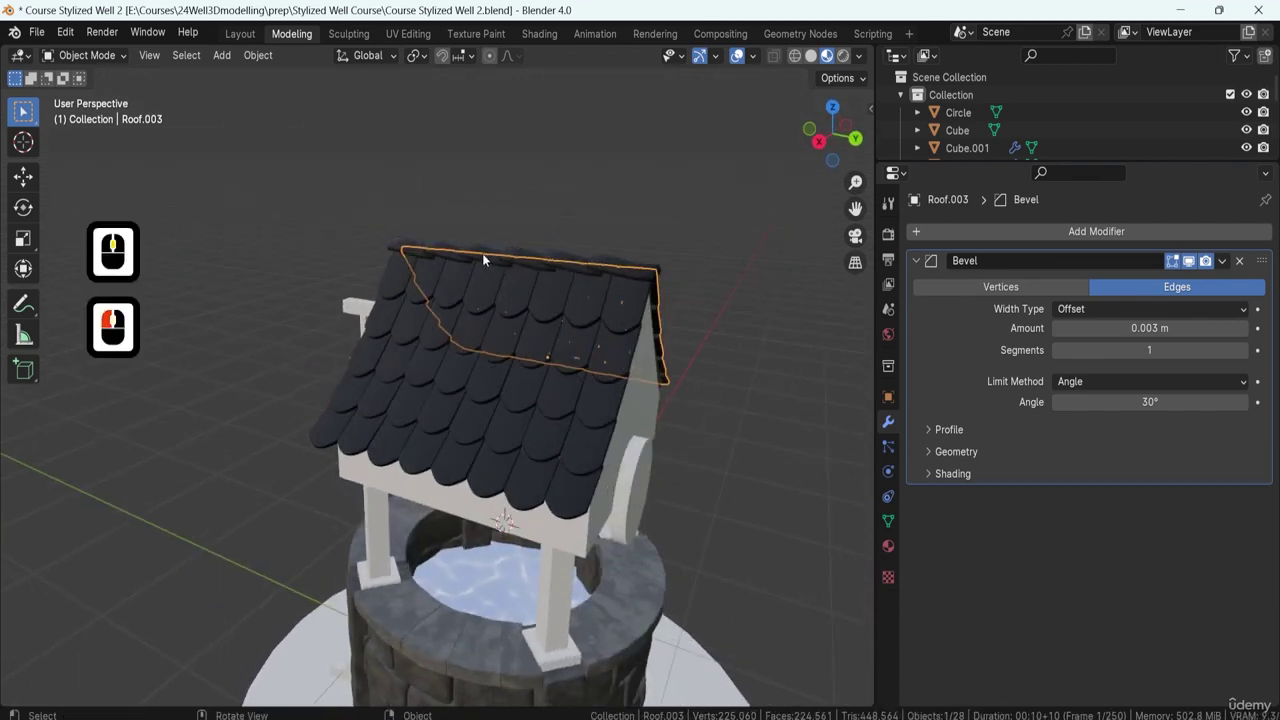
pyautogui.click(498, 299)
pyautogui.keyDown('shift'); pyautogui.moveTo(543, 322); pyautogui.dragTo(484, 341, button='middle'); pyautogui.keyUp('shift')
pyautogui.scroll(1, 484, 341)
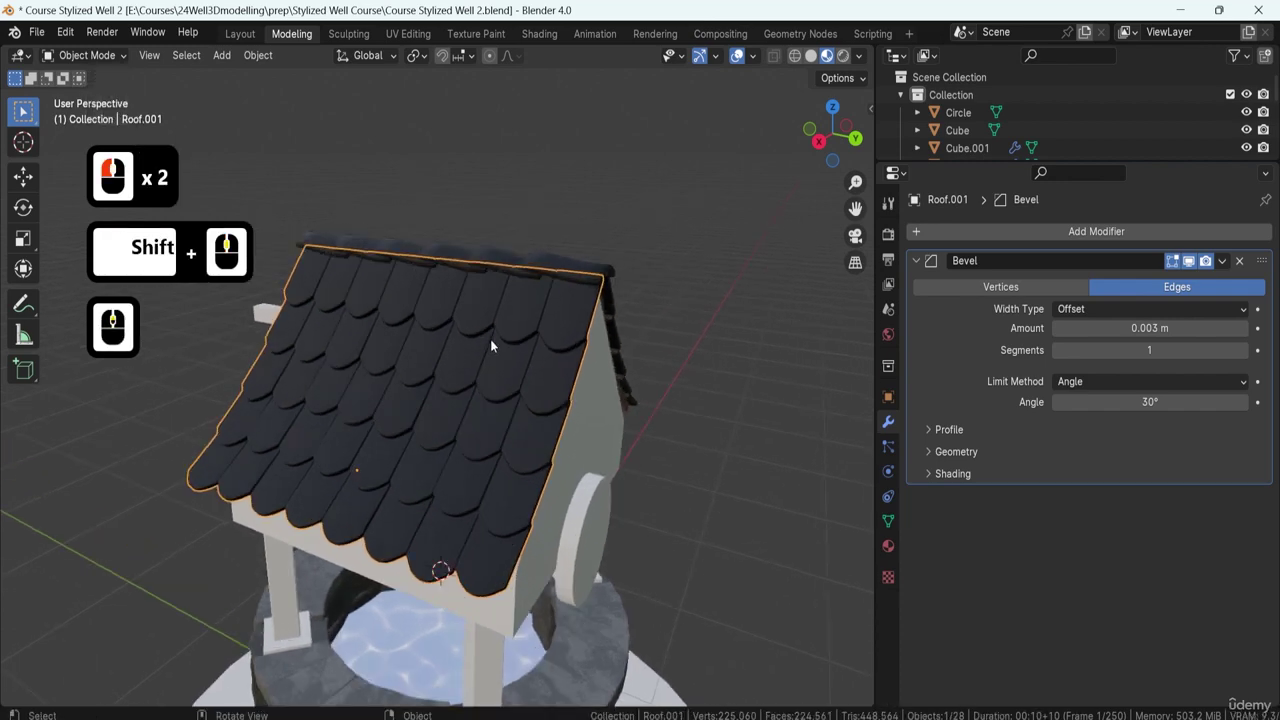
# Show the well in the right orthographic view and deselect the tiled roof slope.
pyautogui.press('KP_2')
pyautogui.press('KP_3')
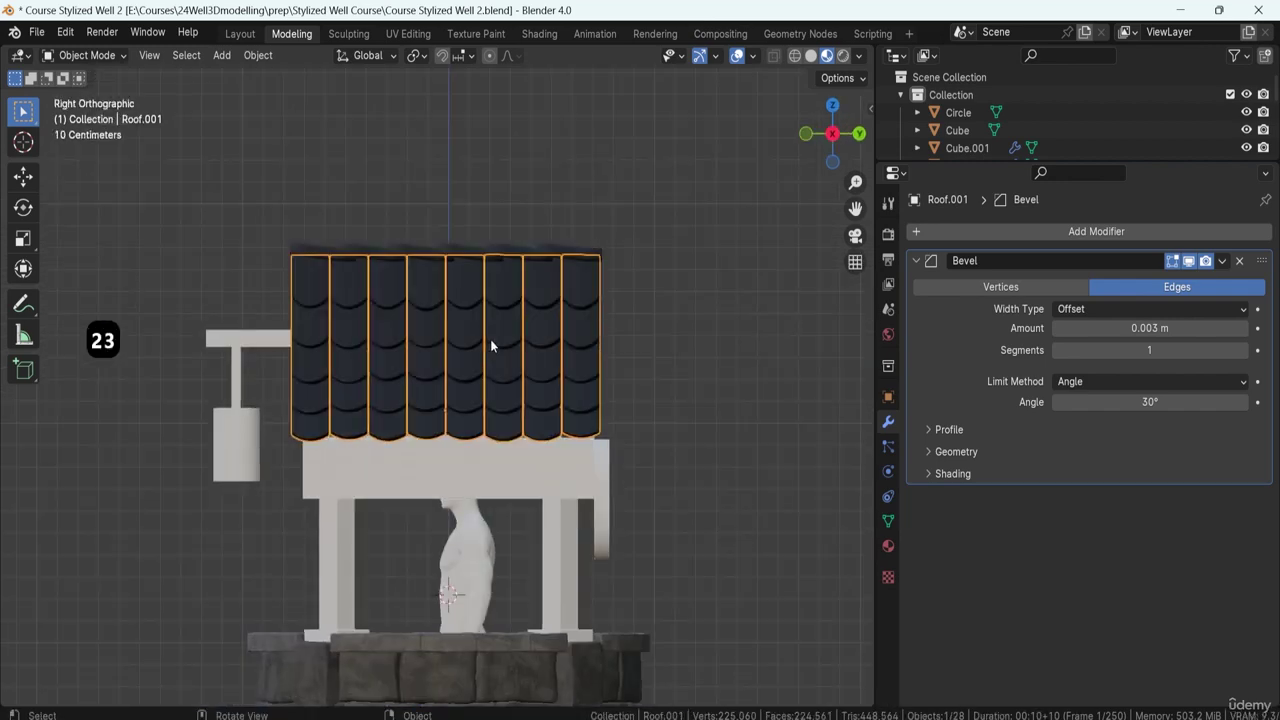
pyautogui.click(260, 224)
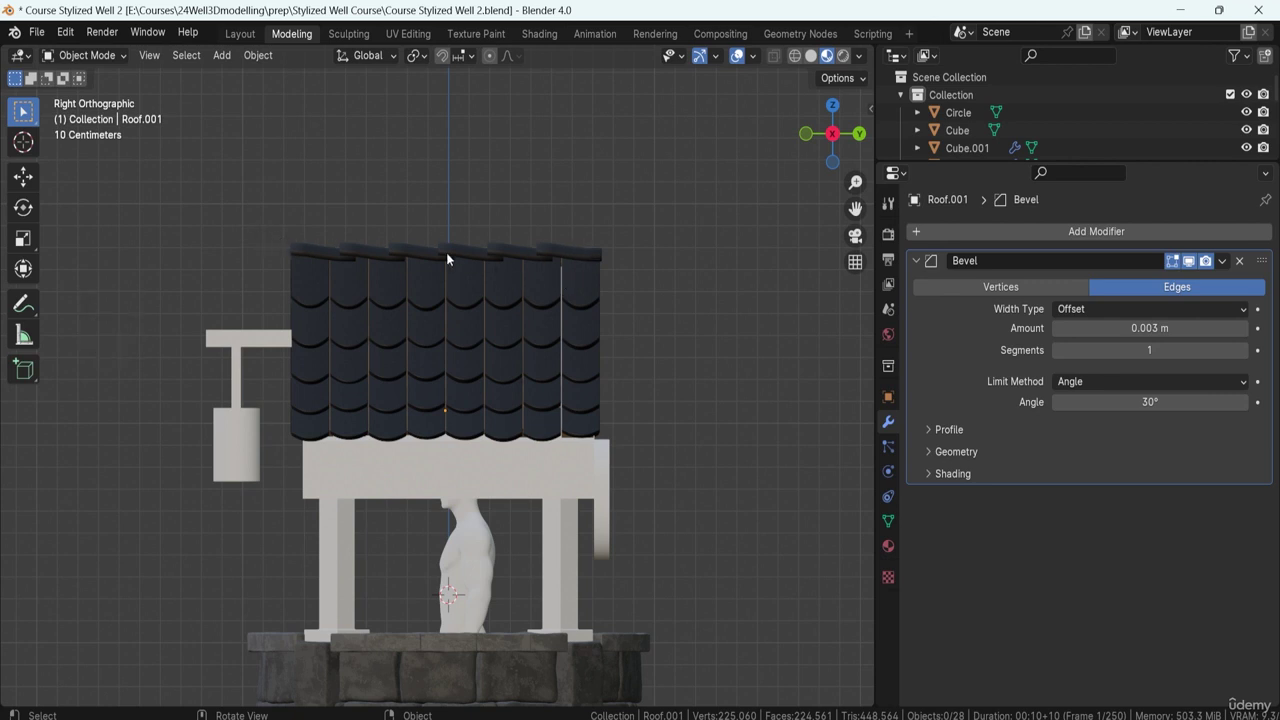
# Select the tiled roof slope facing the view and briefly check its mesh in Edit Mode.
pyautogui.moveTo(432, 288); pyautogui.dragTo(393, 283, button='middle')
pyautogui.scroll(-5, 510, 282)
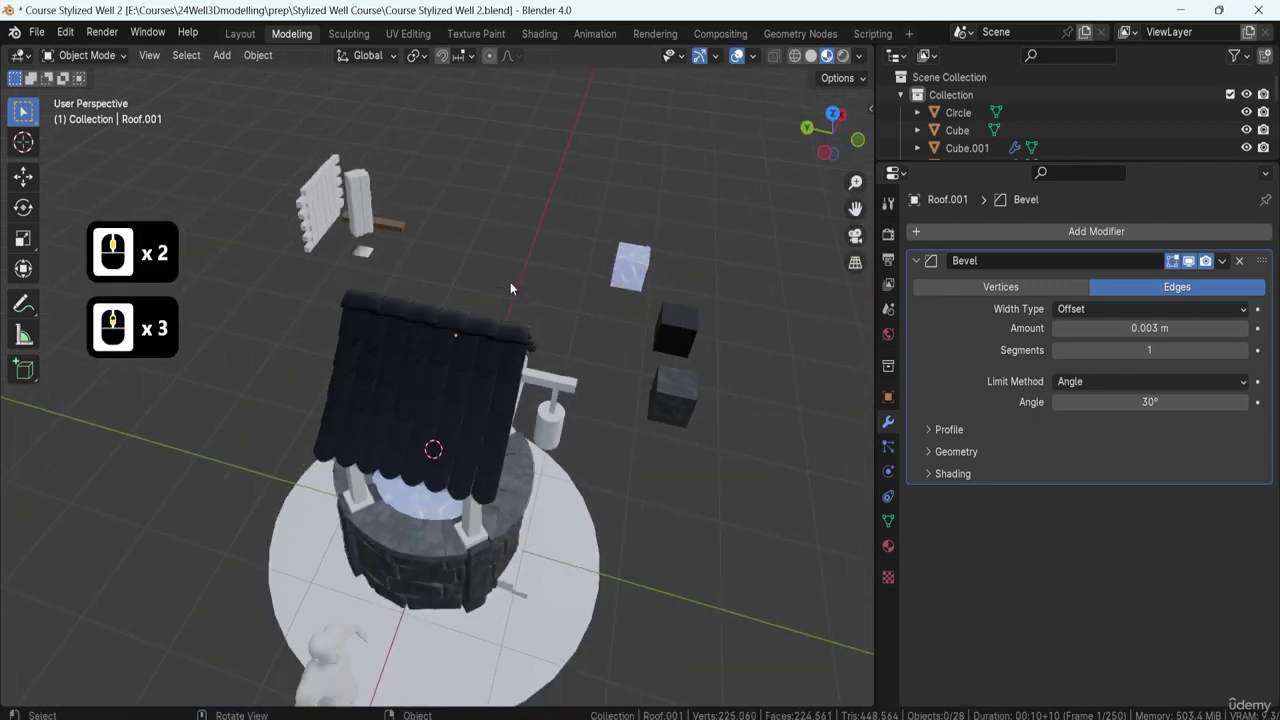
pyautogui.scroll(2, 524, 345)
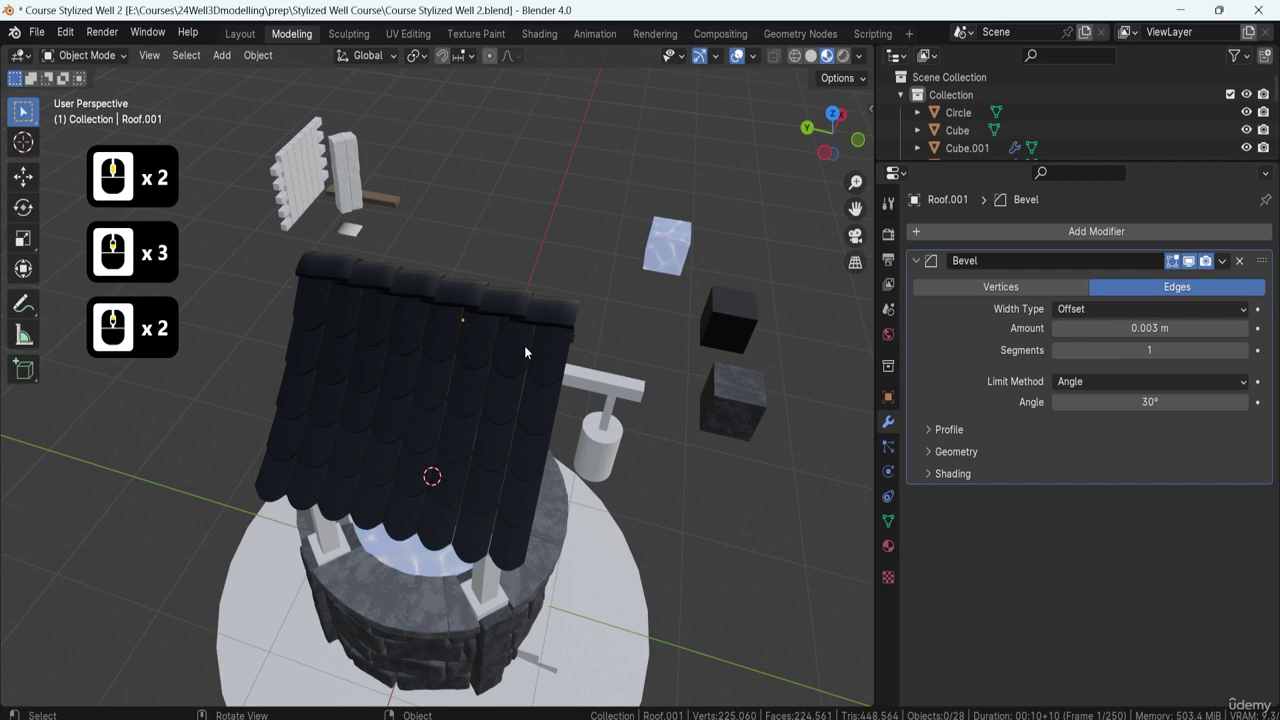
pyautogui.click(466, 317)
pyautogui.press('Tab')
pyautogui.press('Tab')
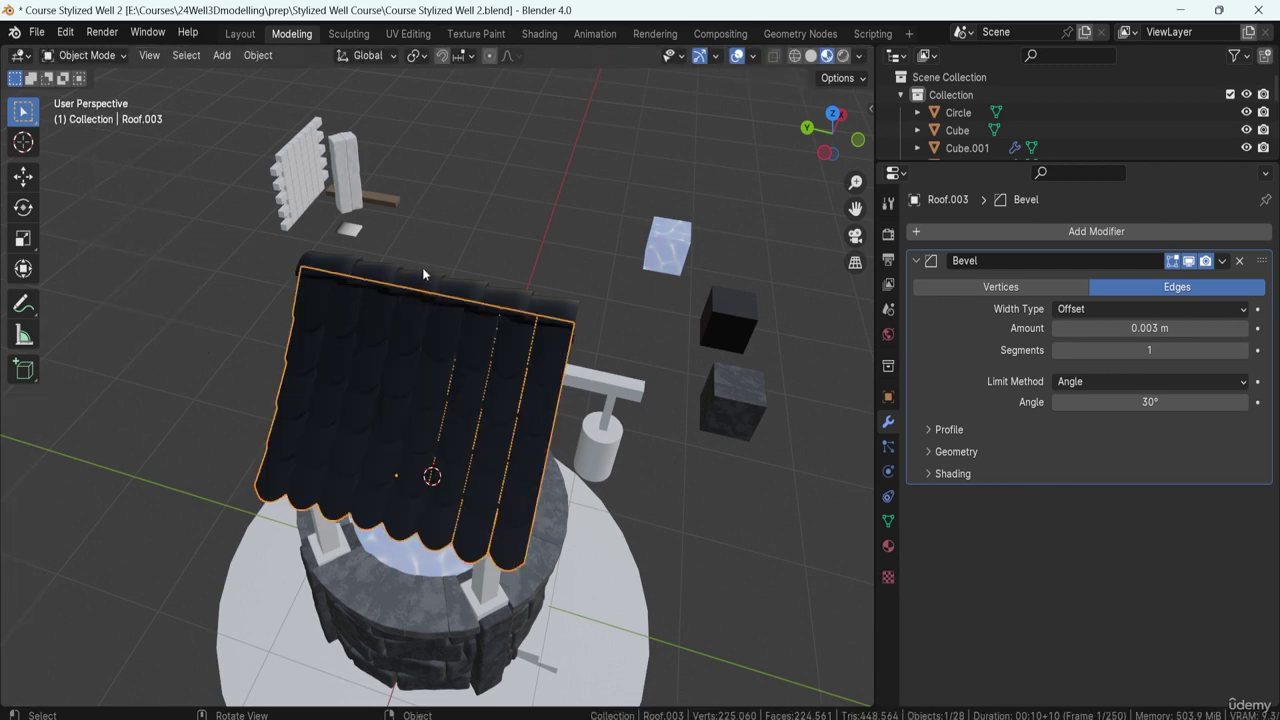
# Add the ridge tiles to the selected roof slope and inspect both meshes together in Edit Mode.
pyautogui.moveTo(480, 285); pyautogui.dragTo(445, 285, button='middle')
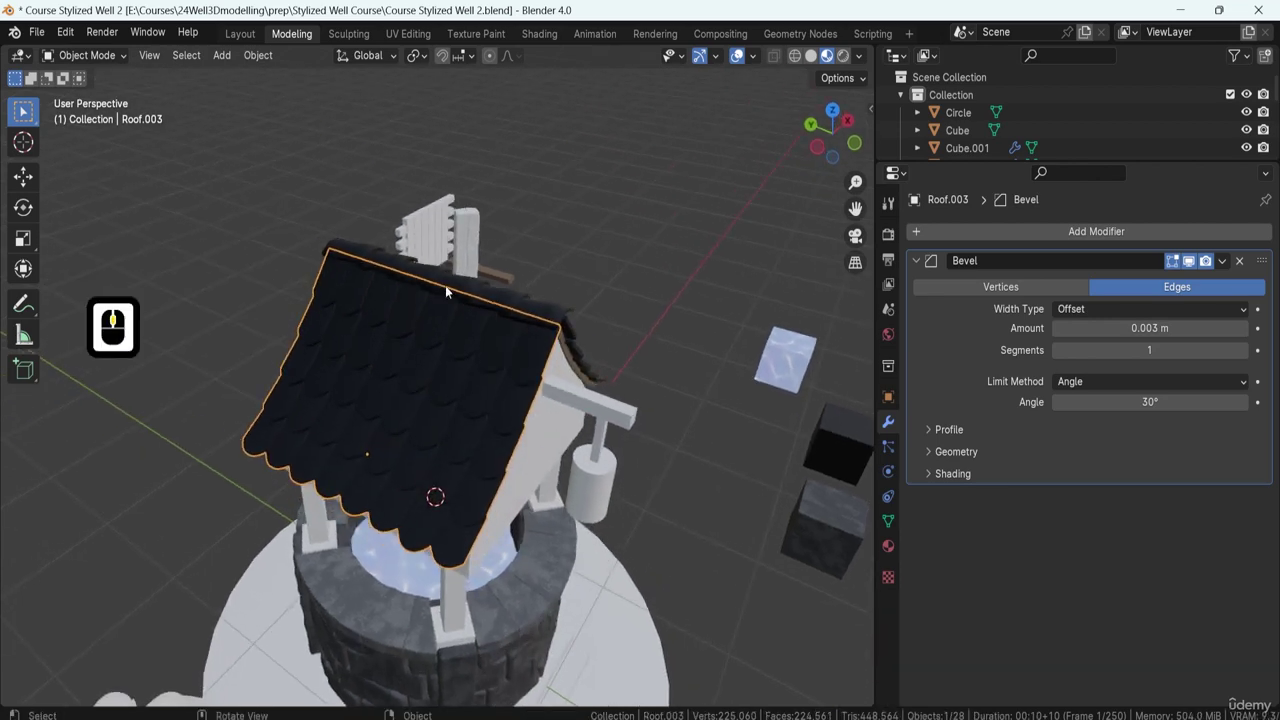
pyautogui.keyDown('shift'); pyautogui.click(443, 286); pyautogui.keyUp('shift')
pyautogui.press('Tab')
pyautogui.click(440, 262)
pyautogui.keyDown('shift'); pyautogui.click(434, 288); pyautogui.keyUp('shift')
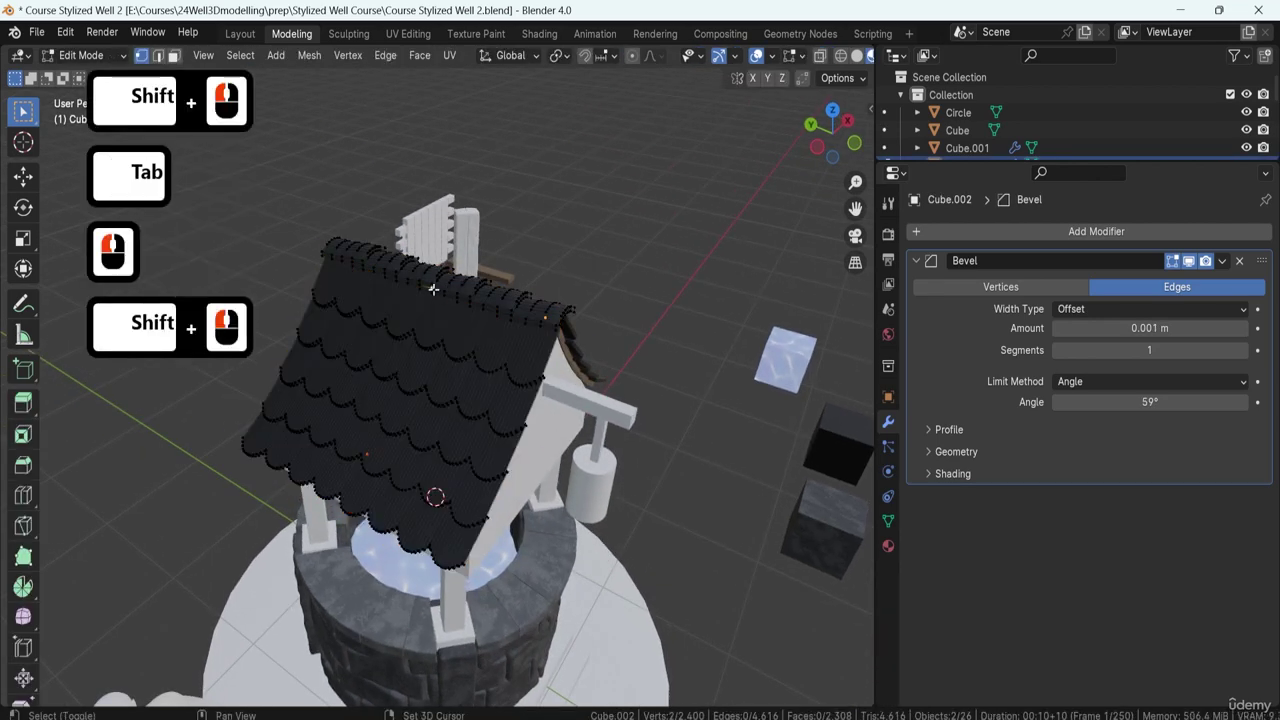
pyautogui.press('Tab')
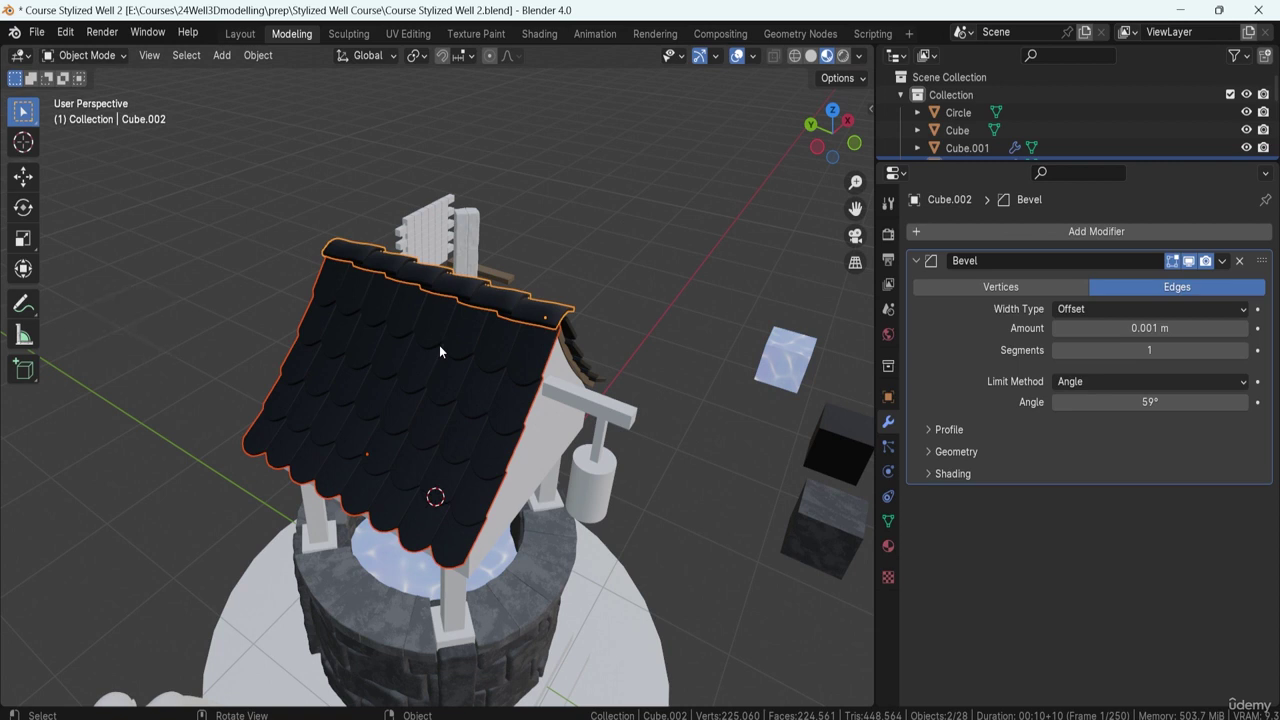
# Select the roof slope and ridge tiles in turn and compare their bevels close up at the gable end.
pyautogui.click(456, 343)
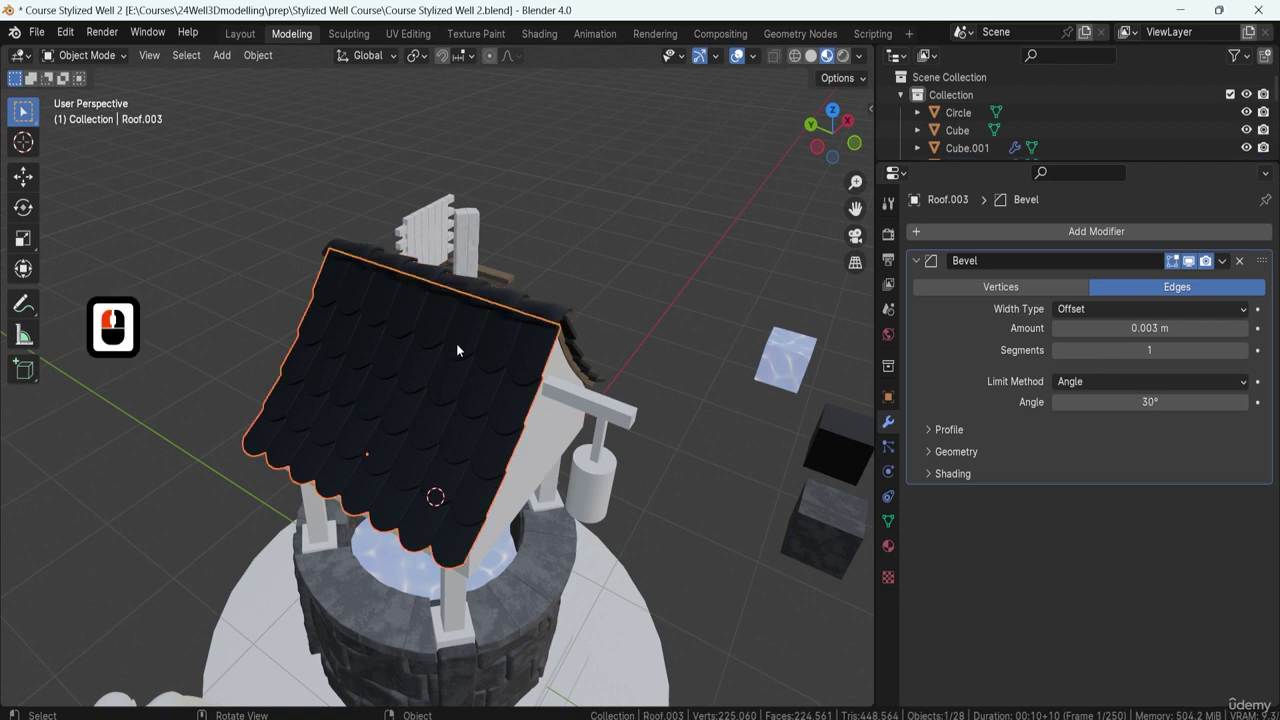
pyautogui.click(573, 338)
pyautogui.keyDown('shift'); pyautogui.moveTo(636, 348); pyautogui.dragTo(596, 368, button='middle'); pyautogui.keyUp('shift')
pyautogui.keyDown('shift'); pyautogui.moveTo(456, 354); pyautogui.dragTo(516, 352, button='middle'); pyautogui.keyUp('shift')
pyautogui.scroll(4, 588, 322)
pyautogui.click(522, 351)
pyautogui.scroll(2, 504, 342)
pyautogui.moveTo(518, 352); pyautogui.dragTo(494, 383, button='middle')
pyautogui.click(488, 384)
pyautogui.click(306, 384)
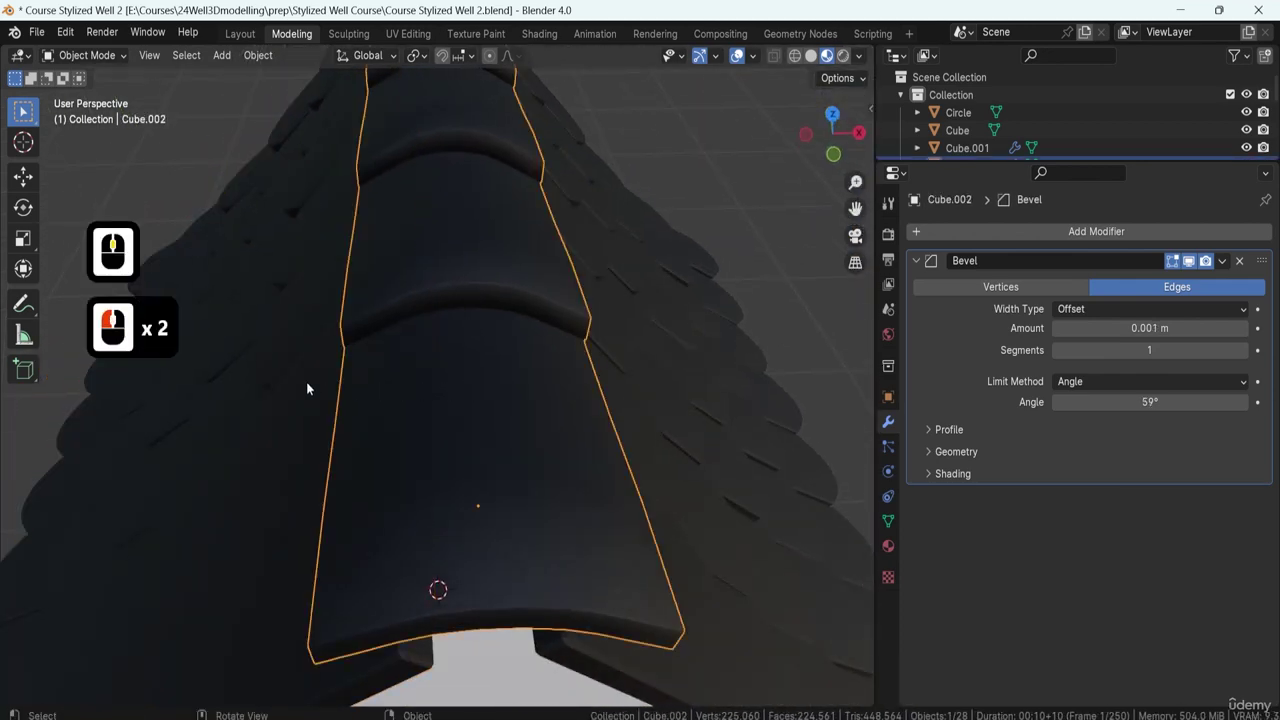
pyautogui.moveTo(308, 384); pyautogui.dragTo(528, 334, button='middle')
pyautogui.click(529, 334)
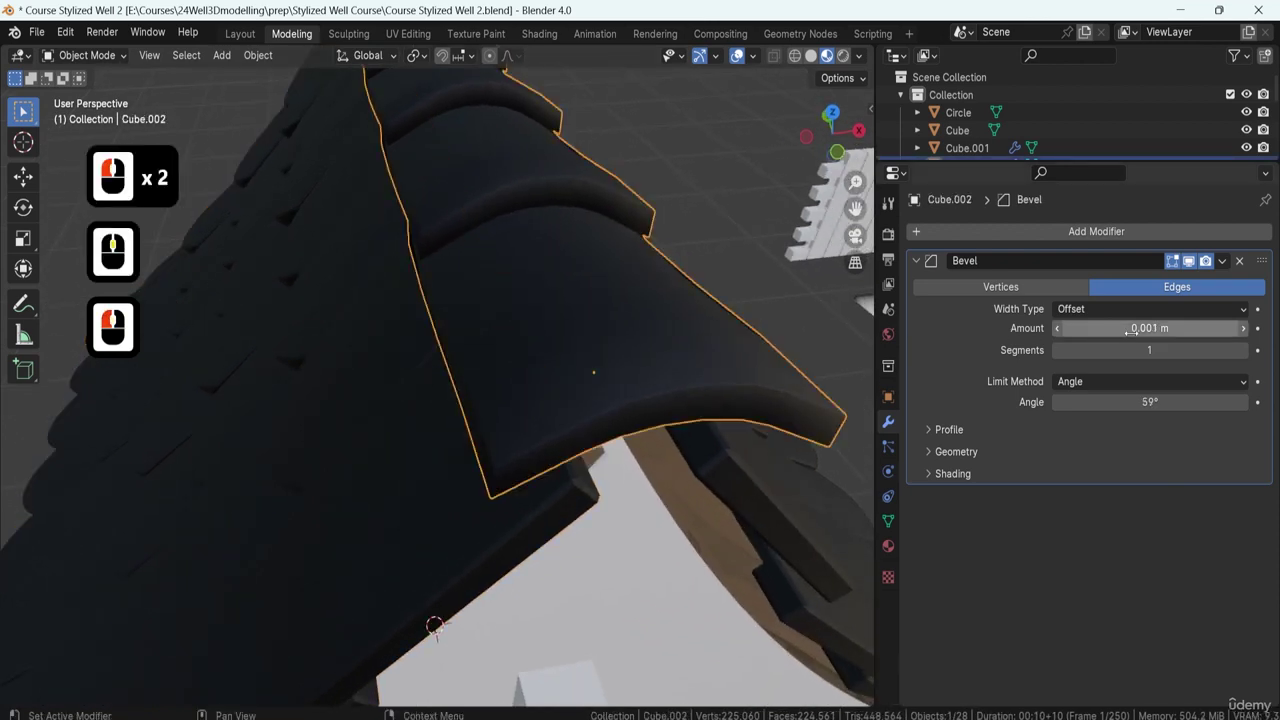
pyautogui.click(345, 452)
# Join the ridge tiles into the adjoining roof slope, with the slope as the active object, and check the ridge's bevel.
pyautogui.click(558, 362)
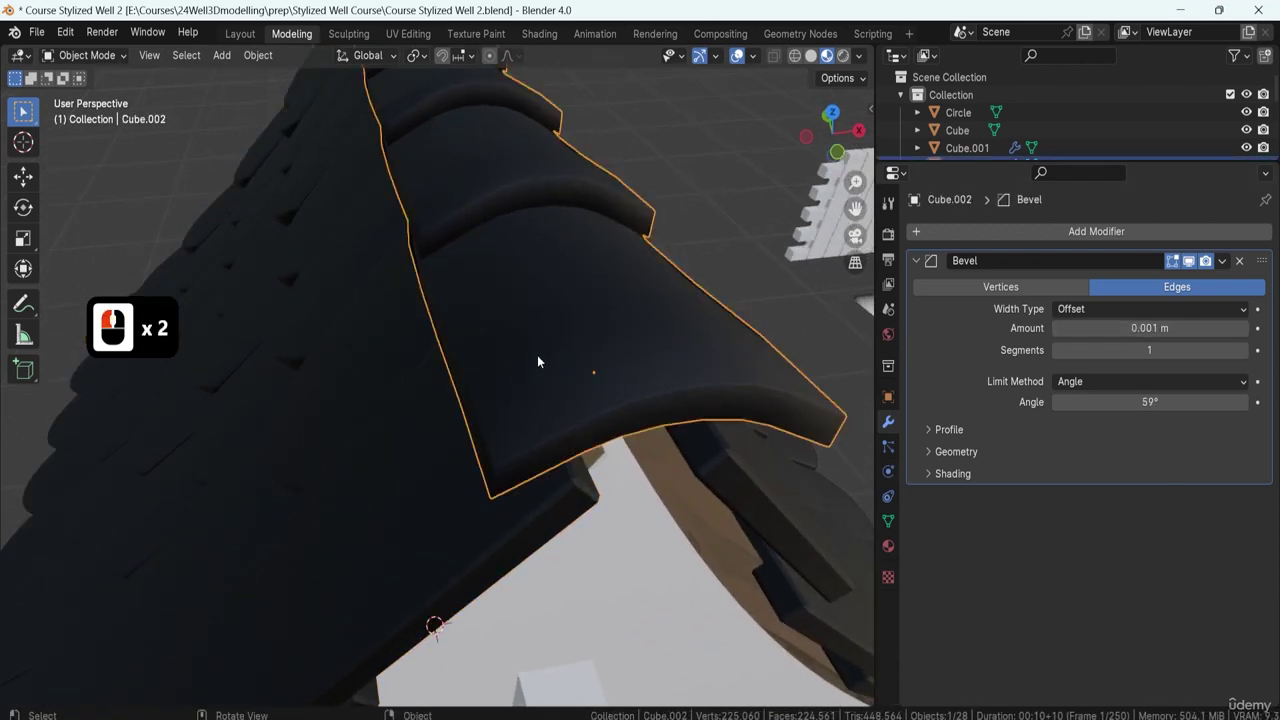
pyautogui.keyDown('shift'); pyautogui.click(393, 388); pyautogui.keyUp('shift')
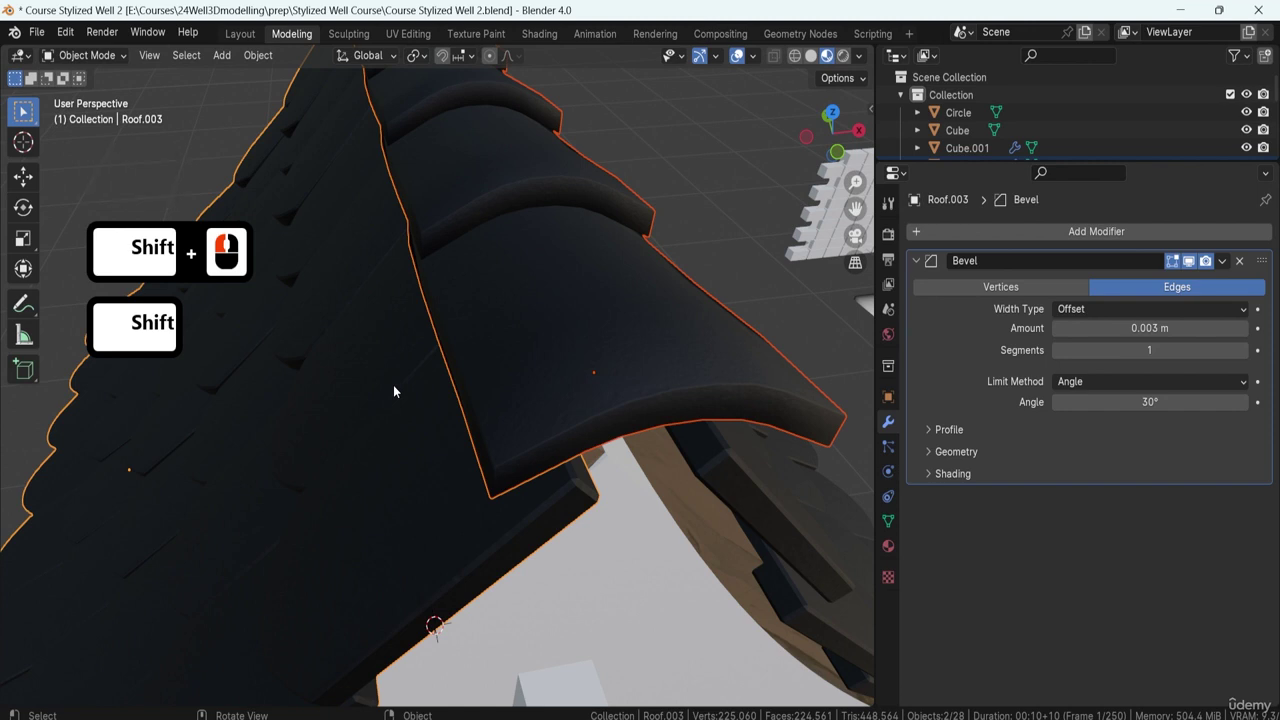
pyautogui.hotkey('ctrl', 'j')
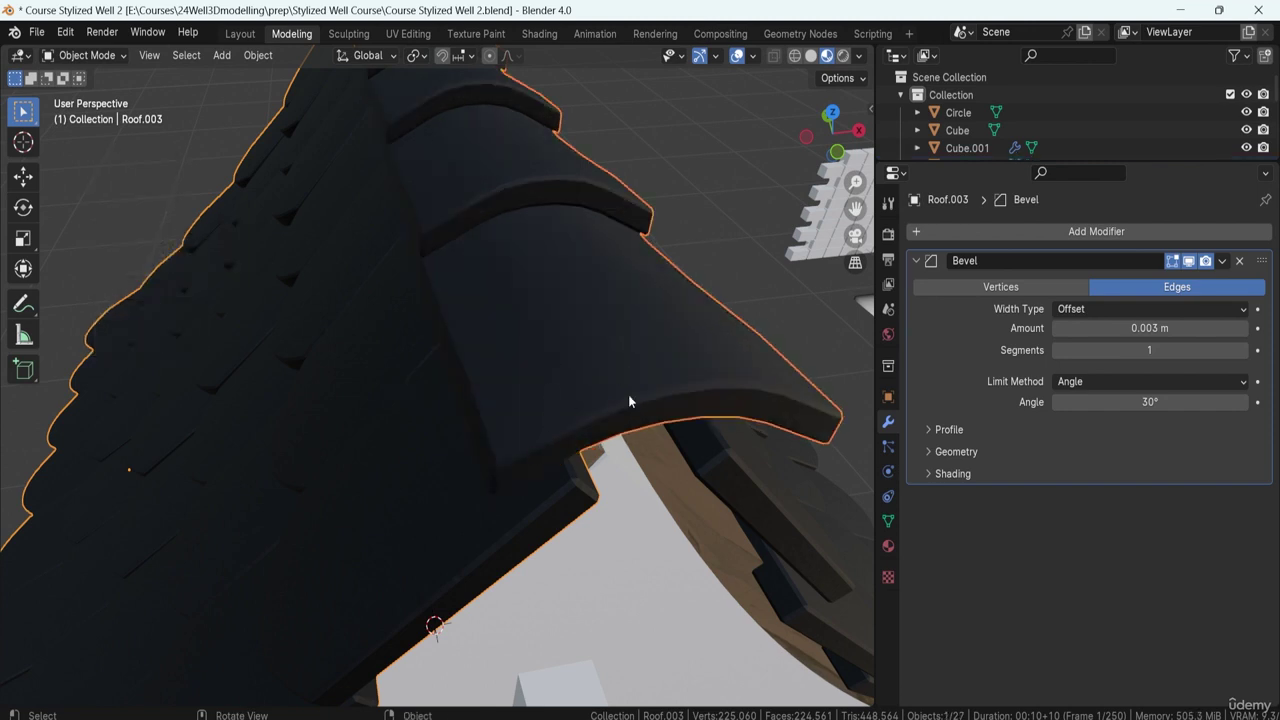
pyautogui.click(389, 430)
pyautogui.click(548, 328)
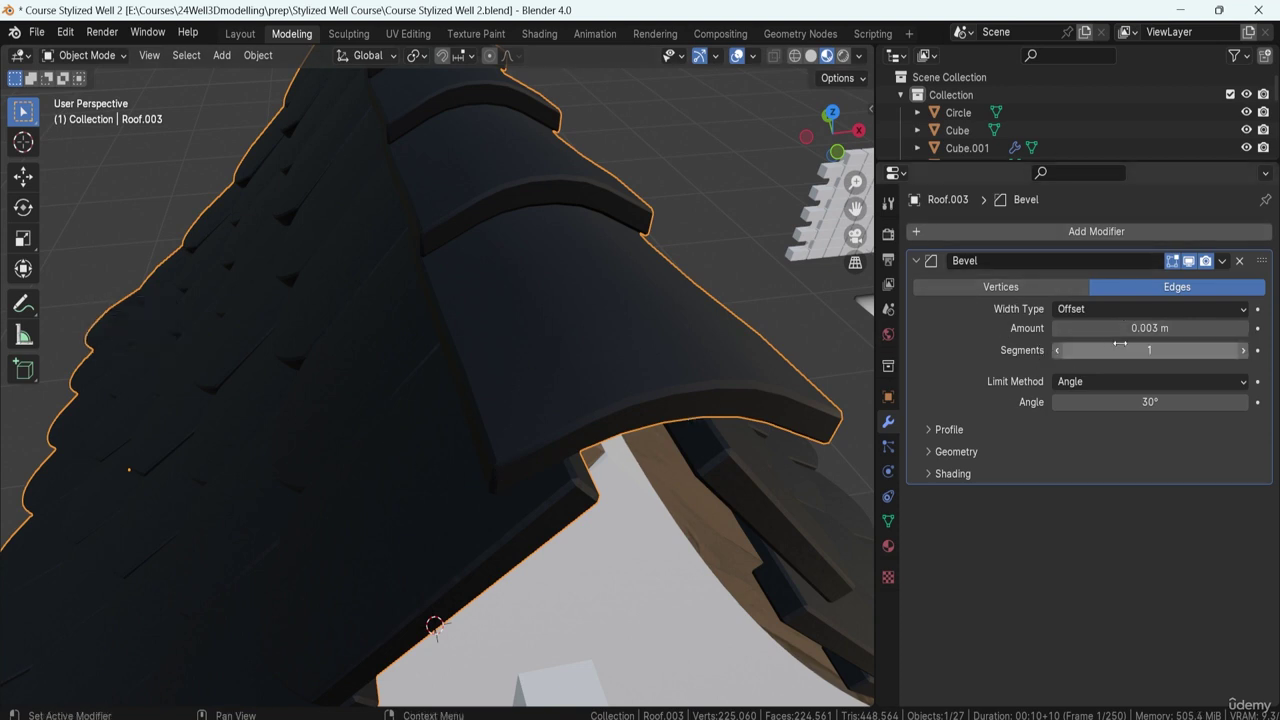
pyautogui.moveTo(470, 400); pyautogui.dragTo(489, 455, button='middle')
pyautogui.click(348, 443)
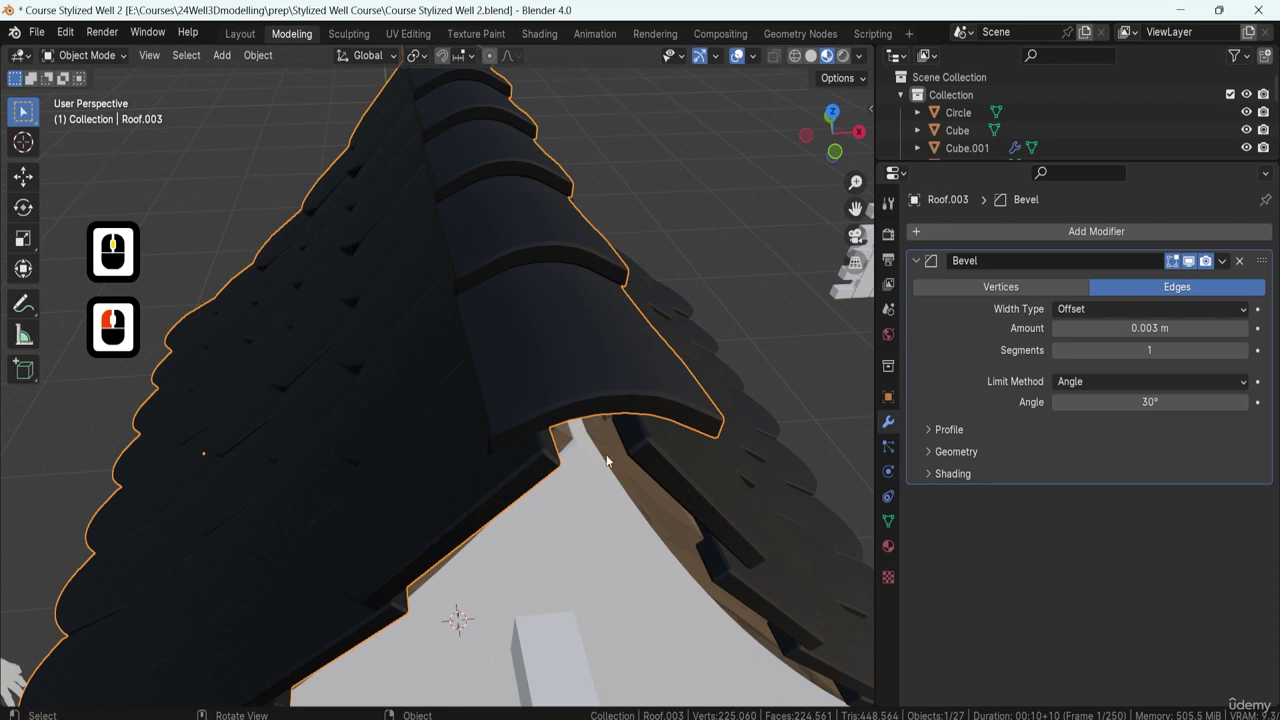
pyautogui.moveTo(594, 332); pyautogui.dragTo(477, 297, button='middle')
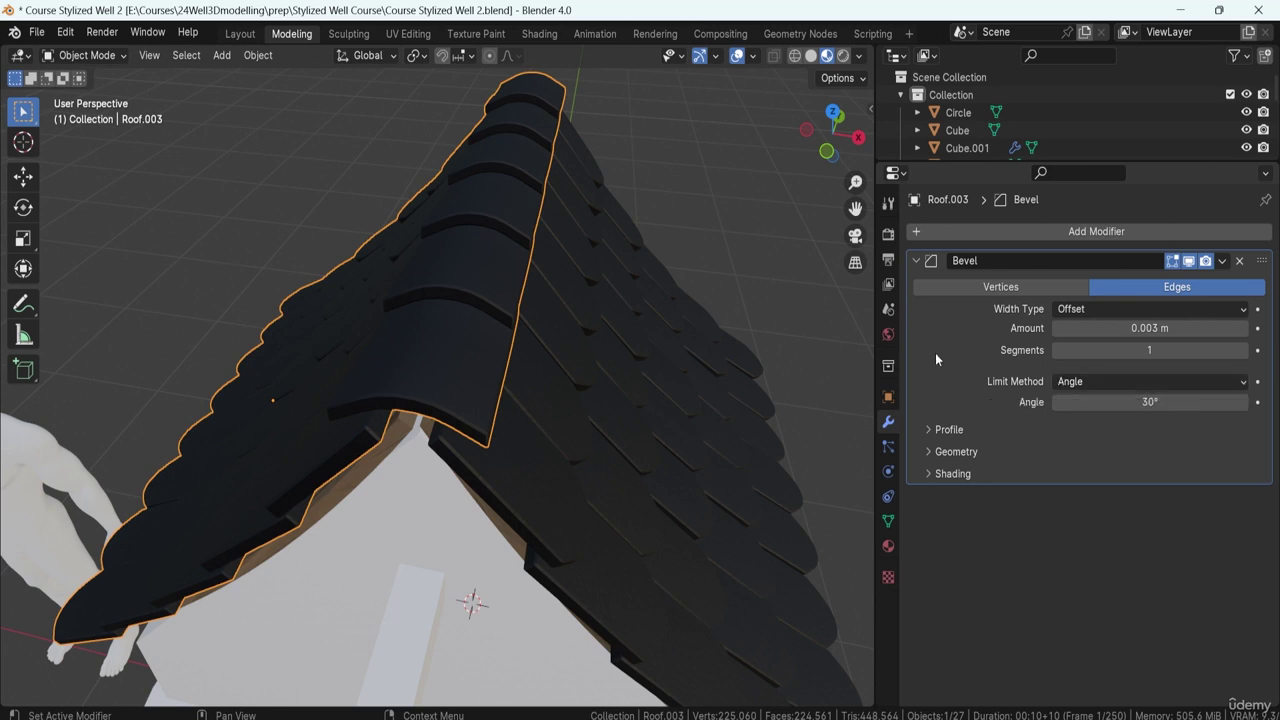
# Collapse the Bevel settings and add a Lattice modifier to the joined roof slope and ridge.
pyautogui.scroll(-2, 534, 405)
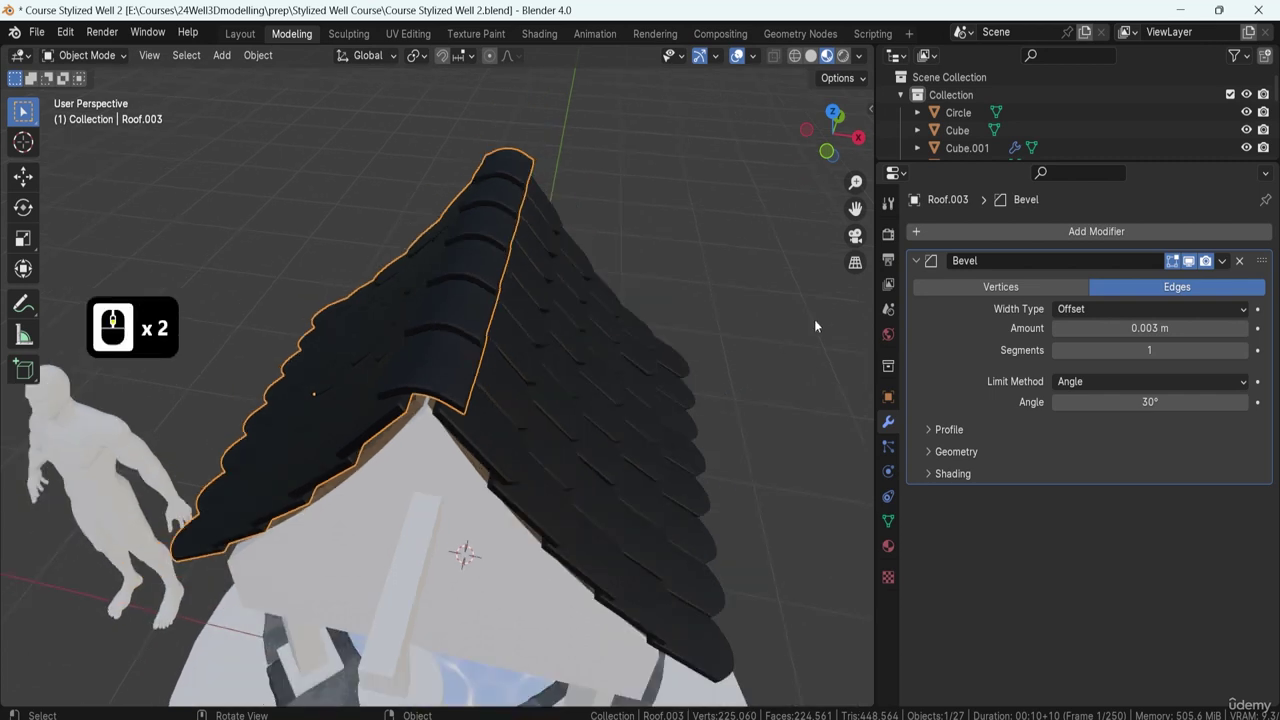
pyautogui.click(916, 260)
pyautogui.click(954, 234)
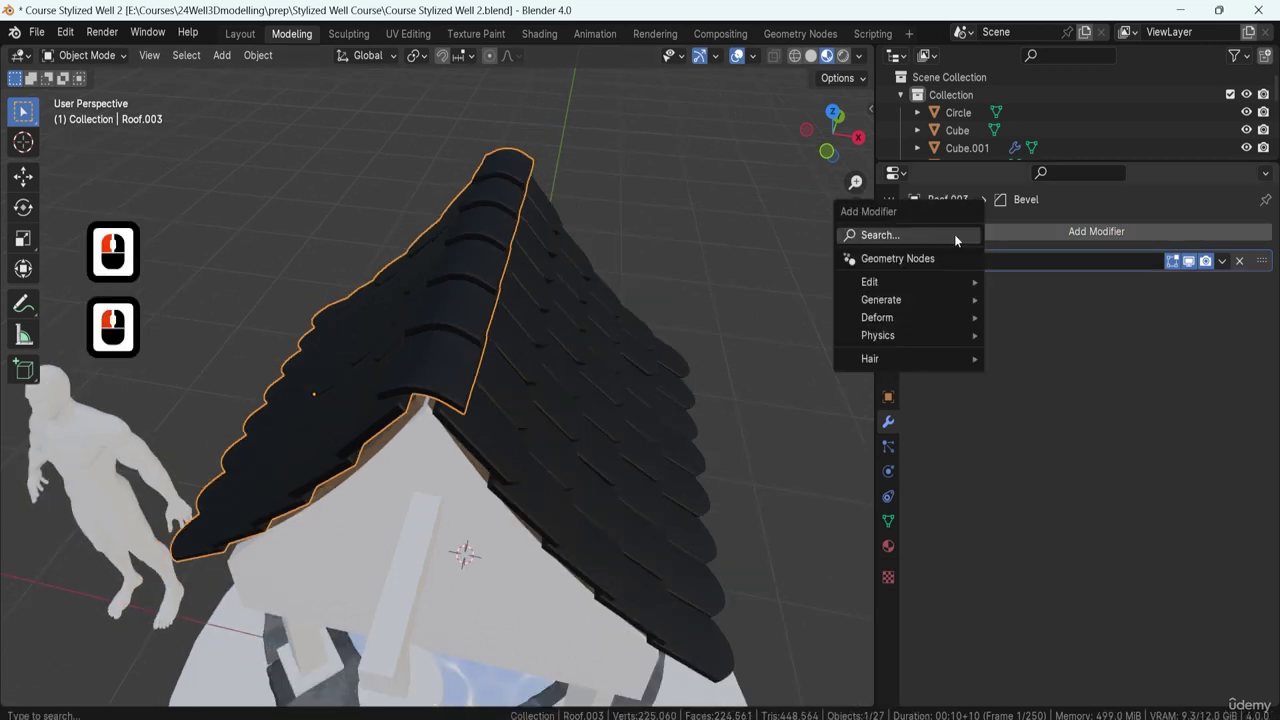
pyautogui.write('de')
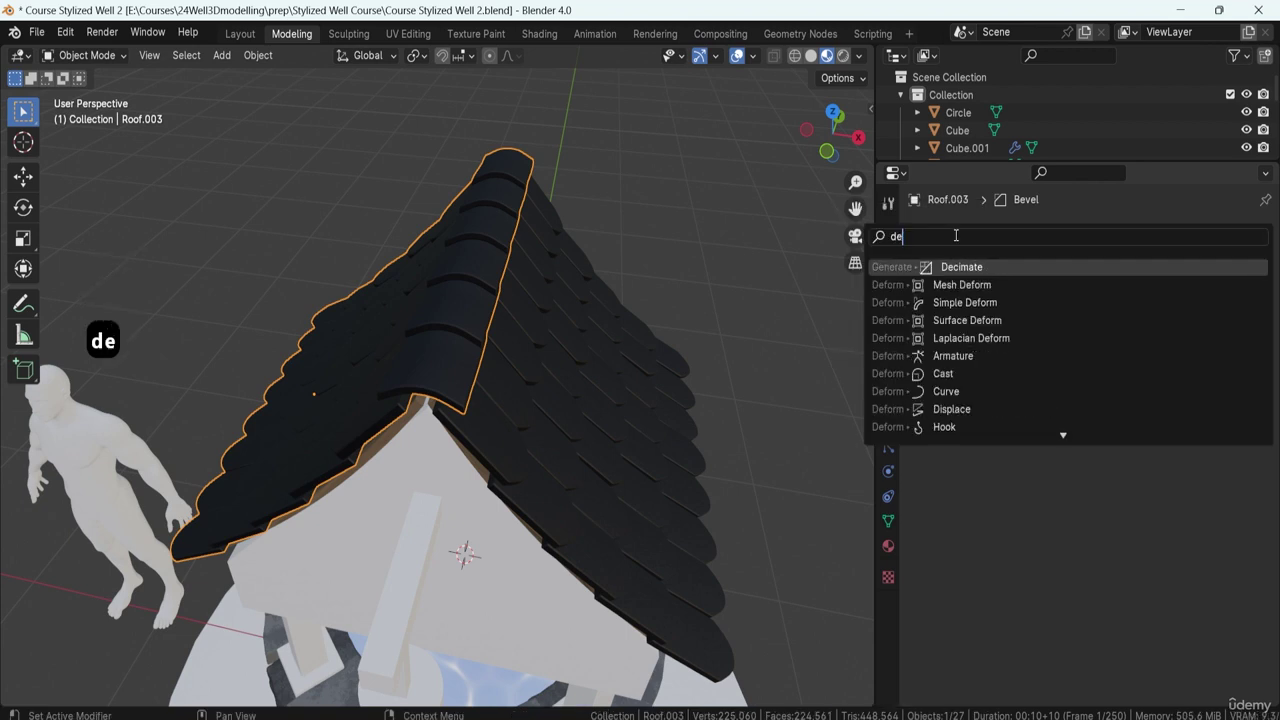
pyautogui.write('fo')
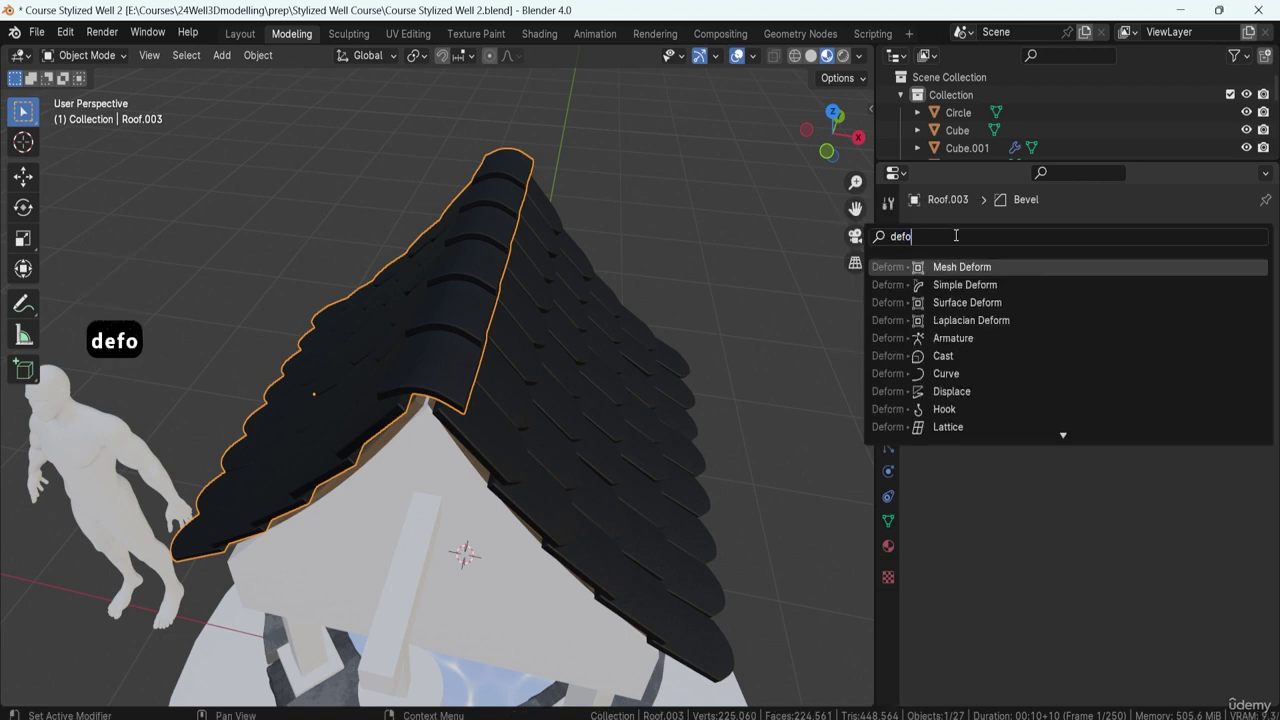
pyautogui.click(980, 428)
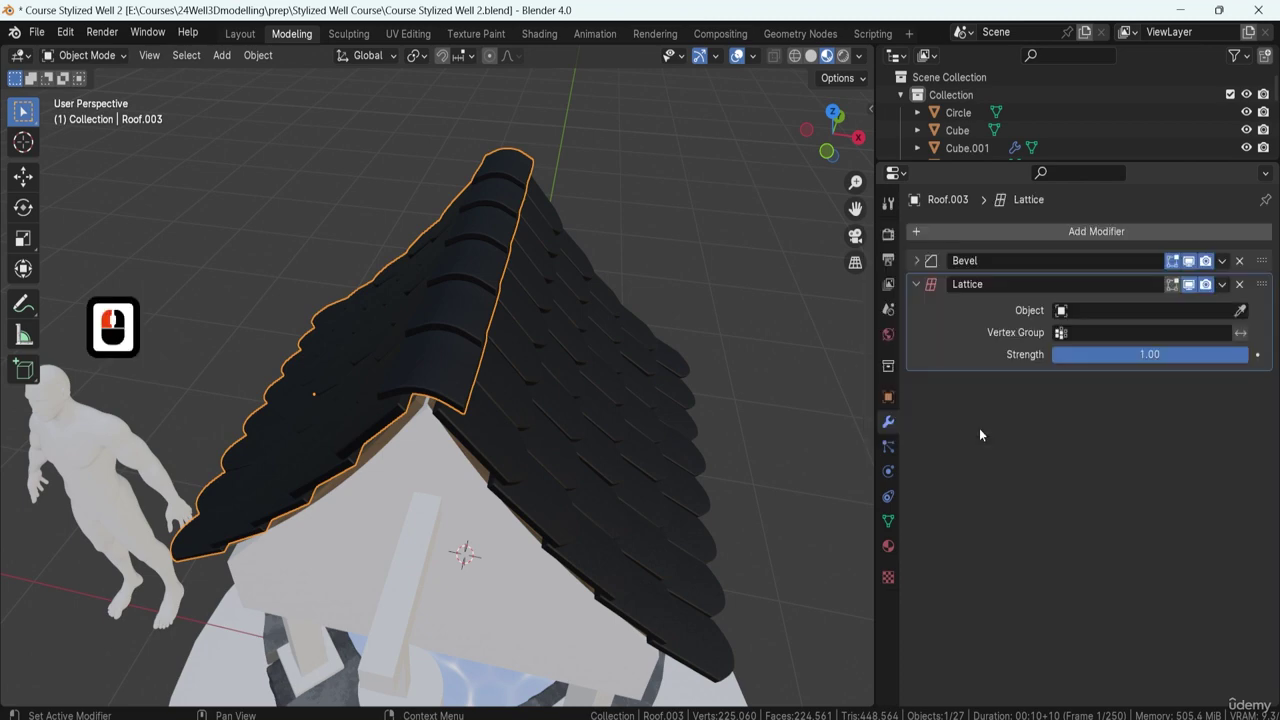
# Deselect the roof and add a lattice object at the 3D cursor in the well.
pyautogui.scroll(-5, 497, 323)
pyautogui.moveTo(497, 323); pyautogui.dragTo(523, 334, button='middle')
pyautogui.moveTo(512, 432); pyautogui.dragTo(585, 276, button='middle')
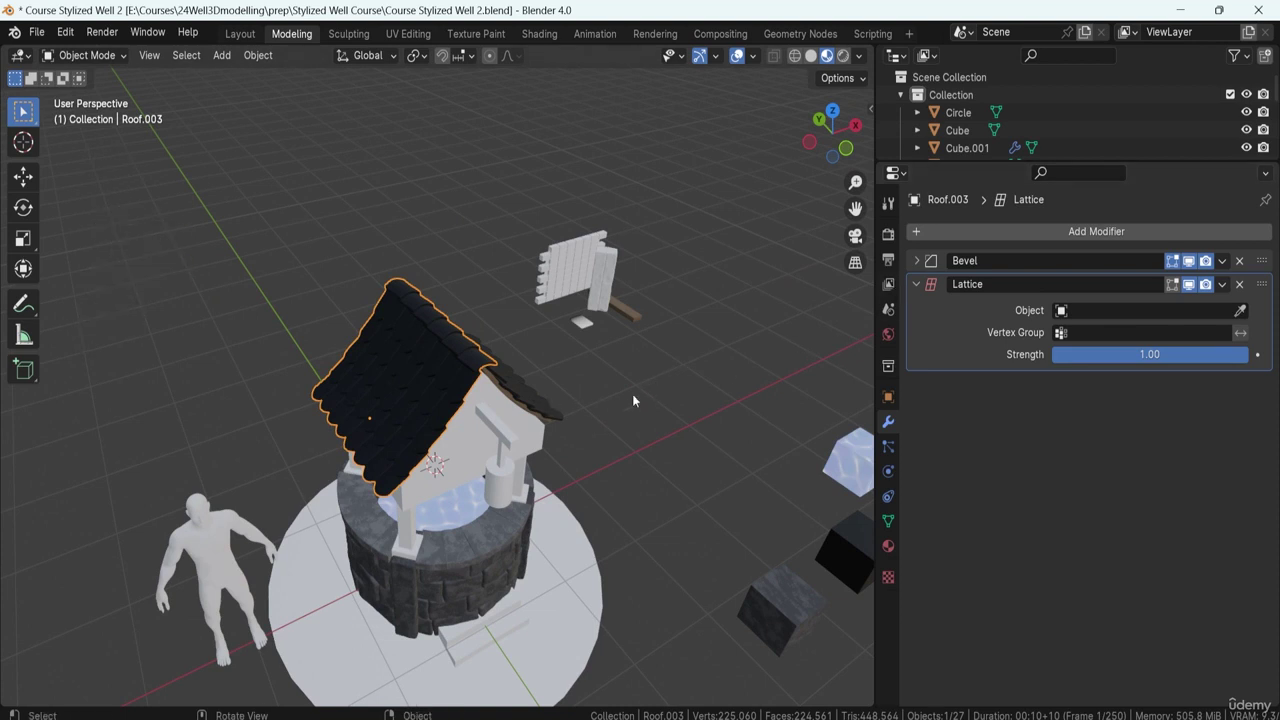
pyautogui.press('F8')
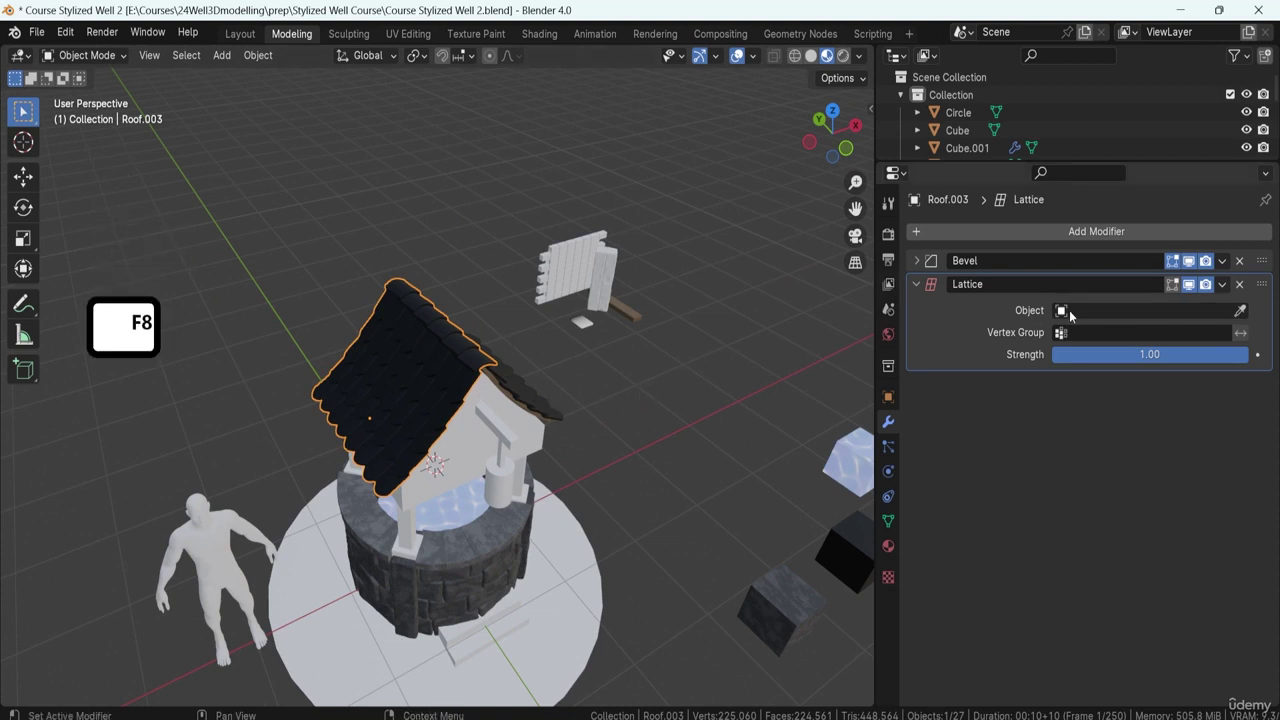
pyautogui.click(594, 457)
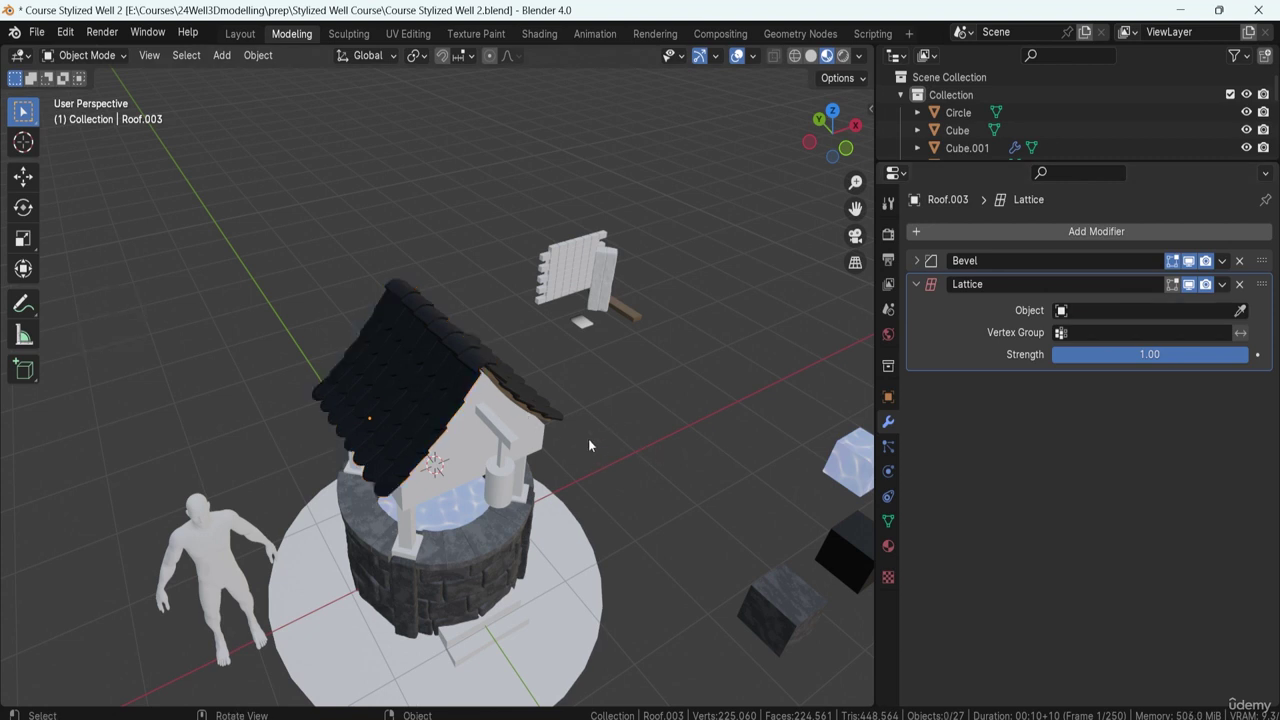
pyautogui.press('shift')
pyautogui.hotkey('shift', 'a')
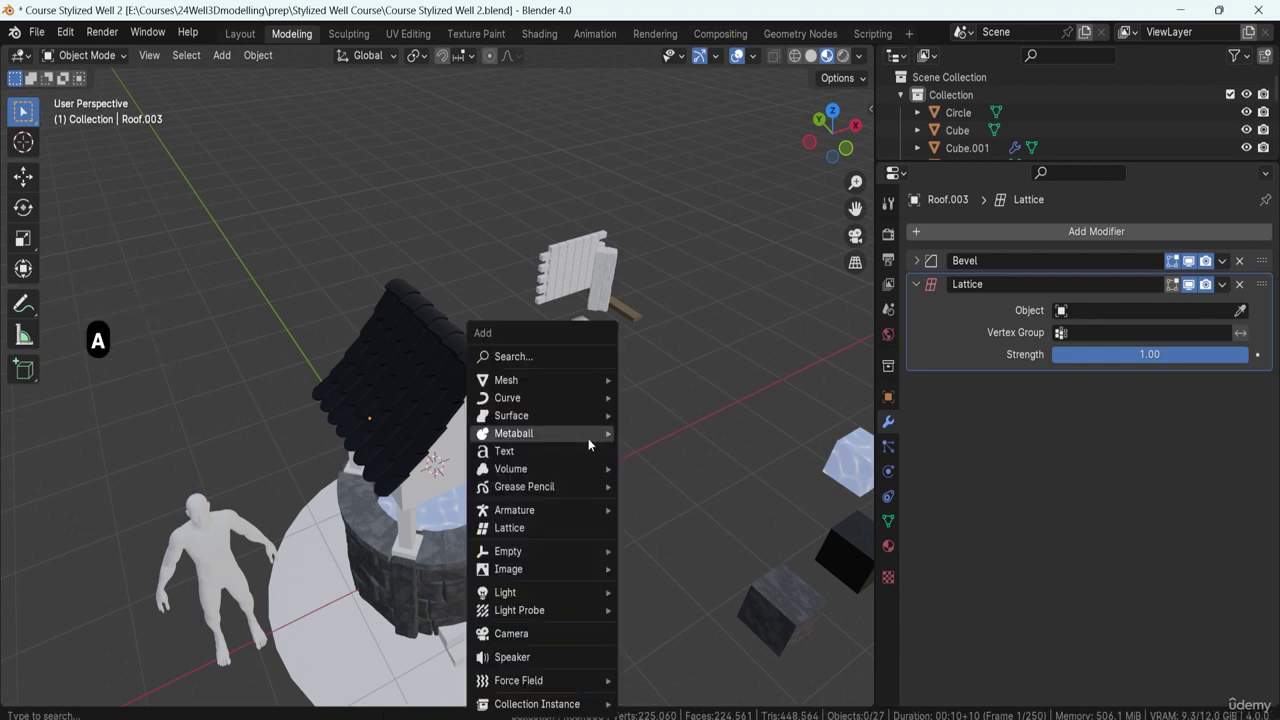
pyautogui.moveTo(589, 444)
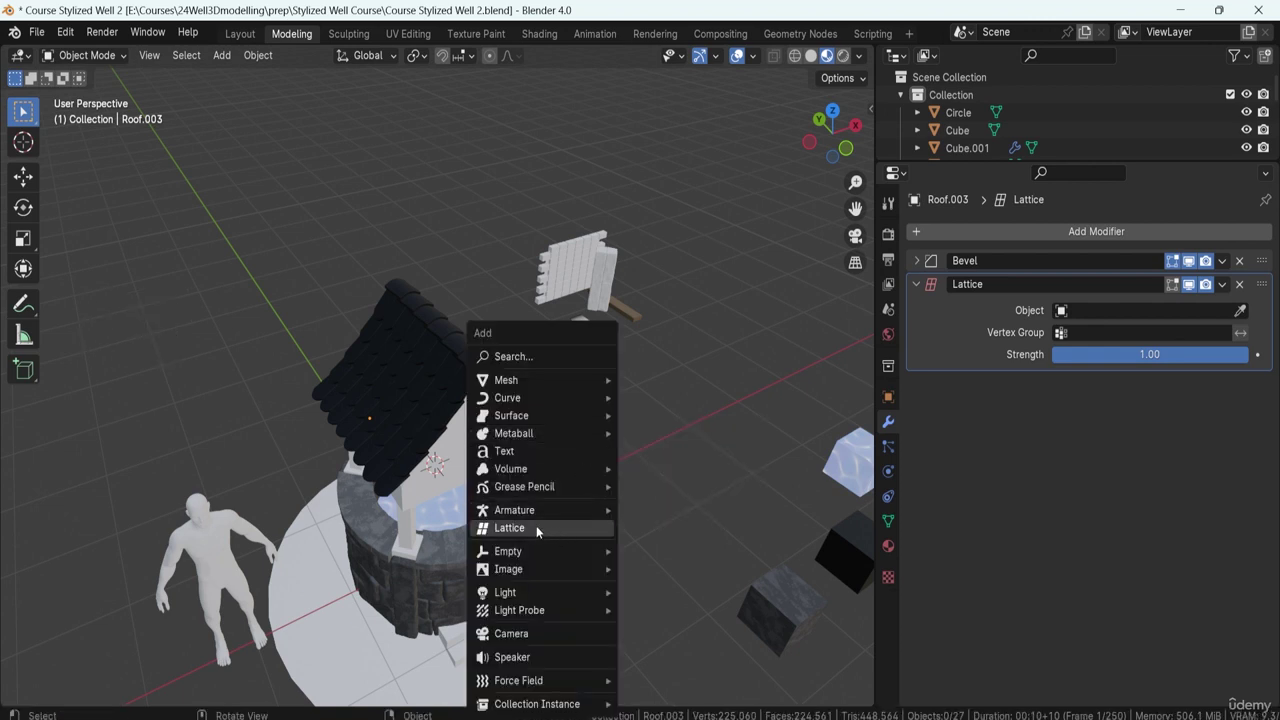
pyautogui.click(503, 527)
# Move the lattice up about 1.25 m along the Z axis so it overlaps the roof's peak.
pyautogui.scroll(-4, 576, 481)
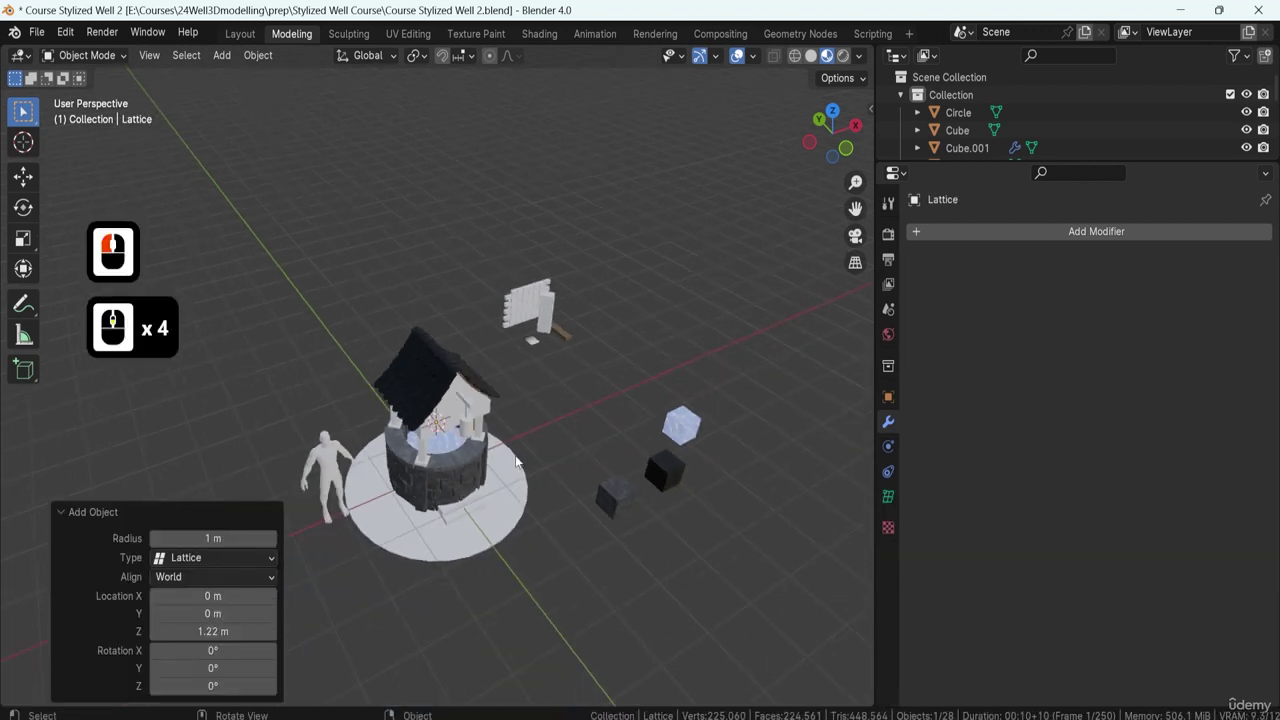
pyautogui.moveTo(576, 481); pyautogui.dragTo(653, 404, button='middle')
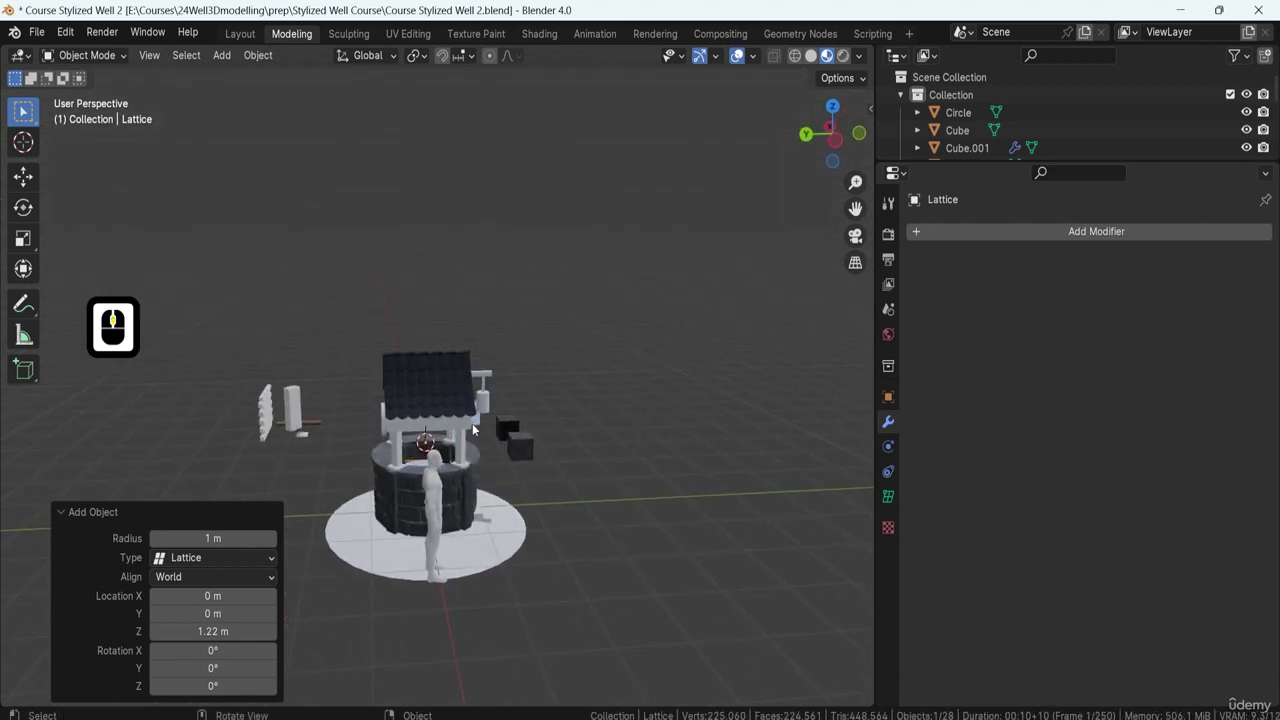
pyautogui.scroll(3, 474, 453)
pyautogui.moveTo(474, 453); pyautogui.dragTo(462, 459, button='middle')
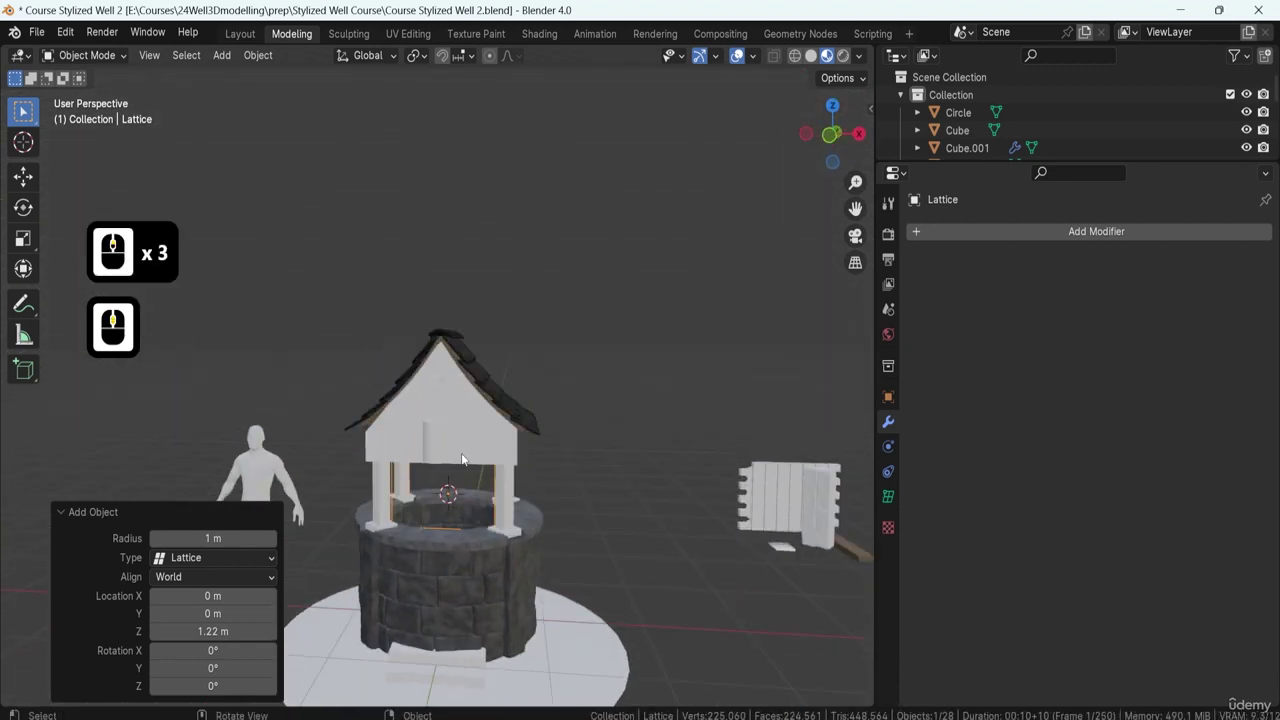
pyautogui.press('g')
pyautogui.press('z')
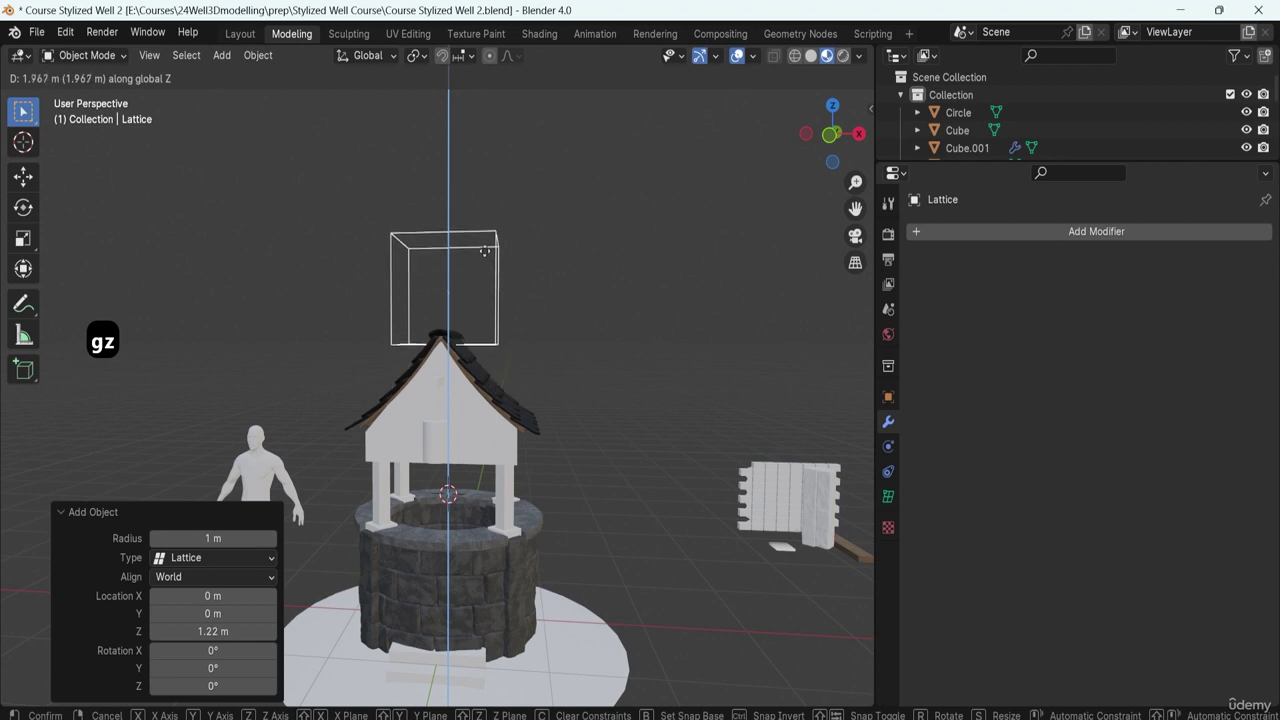
pyautogui.click(514, 333)
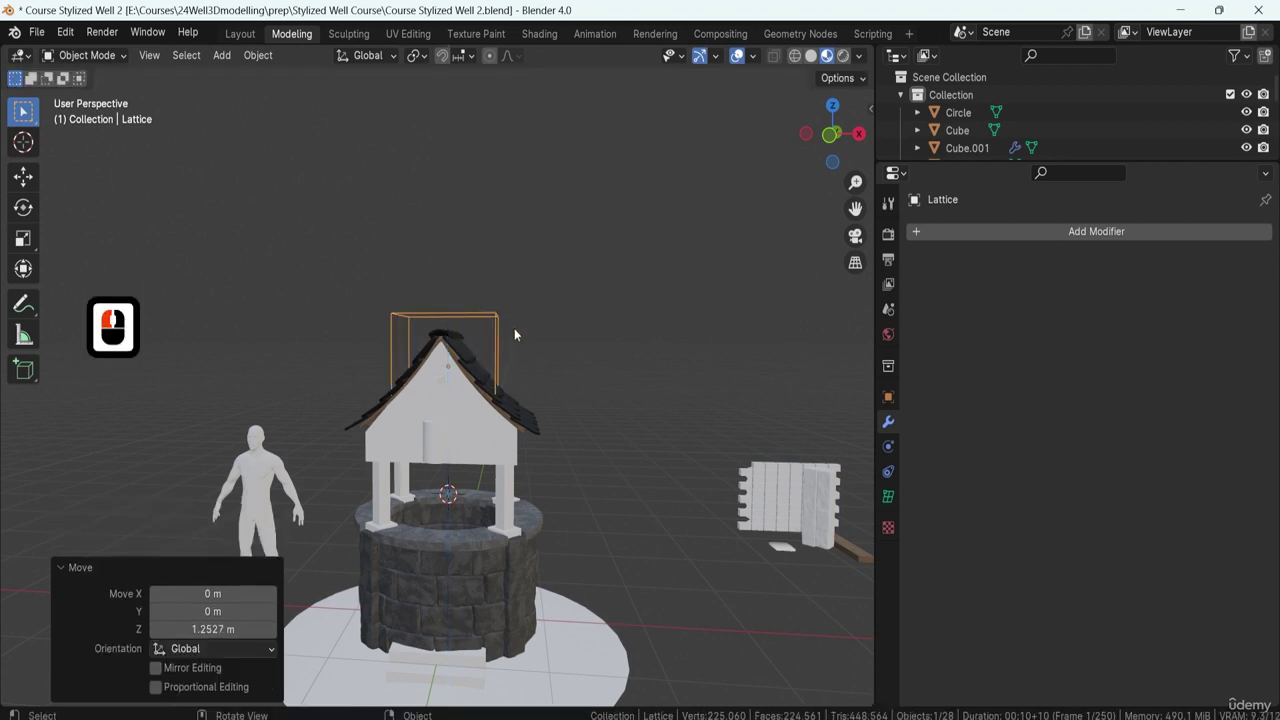
# Scale the lattice uniformly by about 1.765 to enlarge it around the roof.
pyautogui.scroll(2, 513, 360)
pyautogui.moveTo(512, 372); pyautogui.dragTo(588, 404, button='middle')
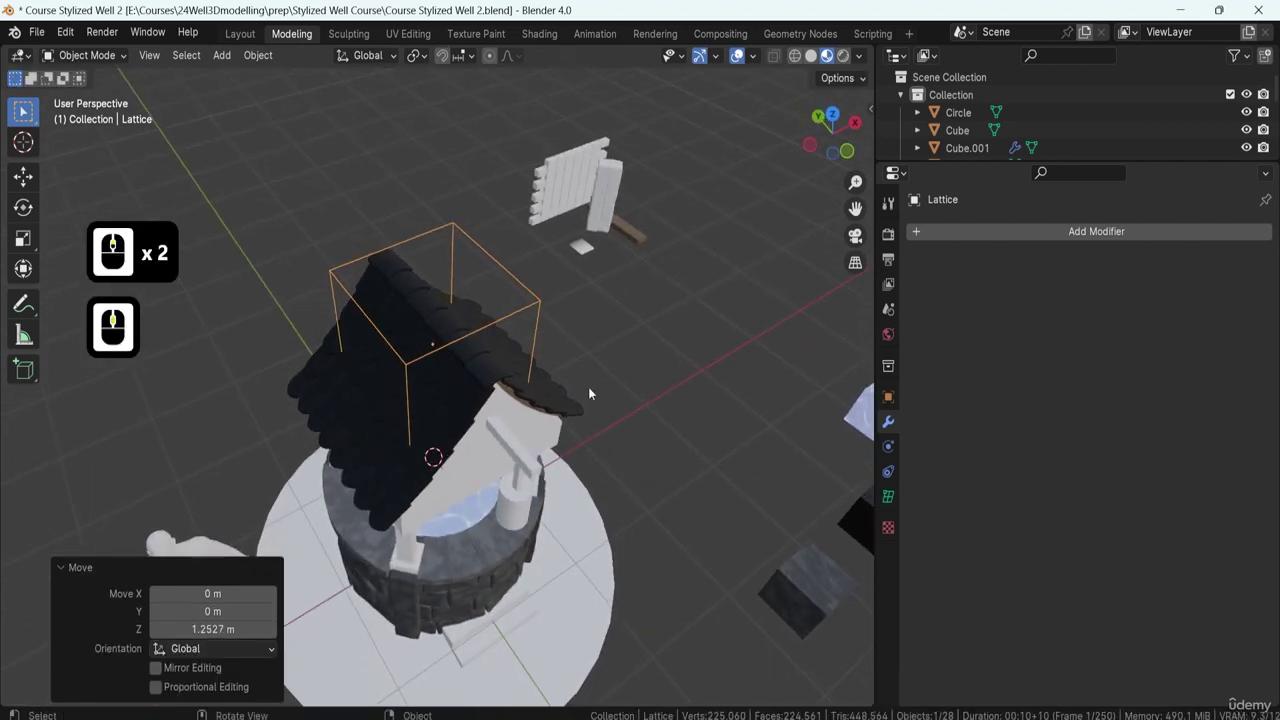
pyautogui.press('s')
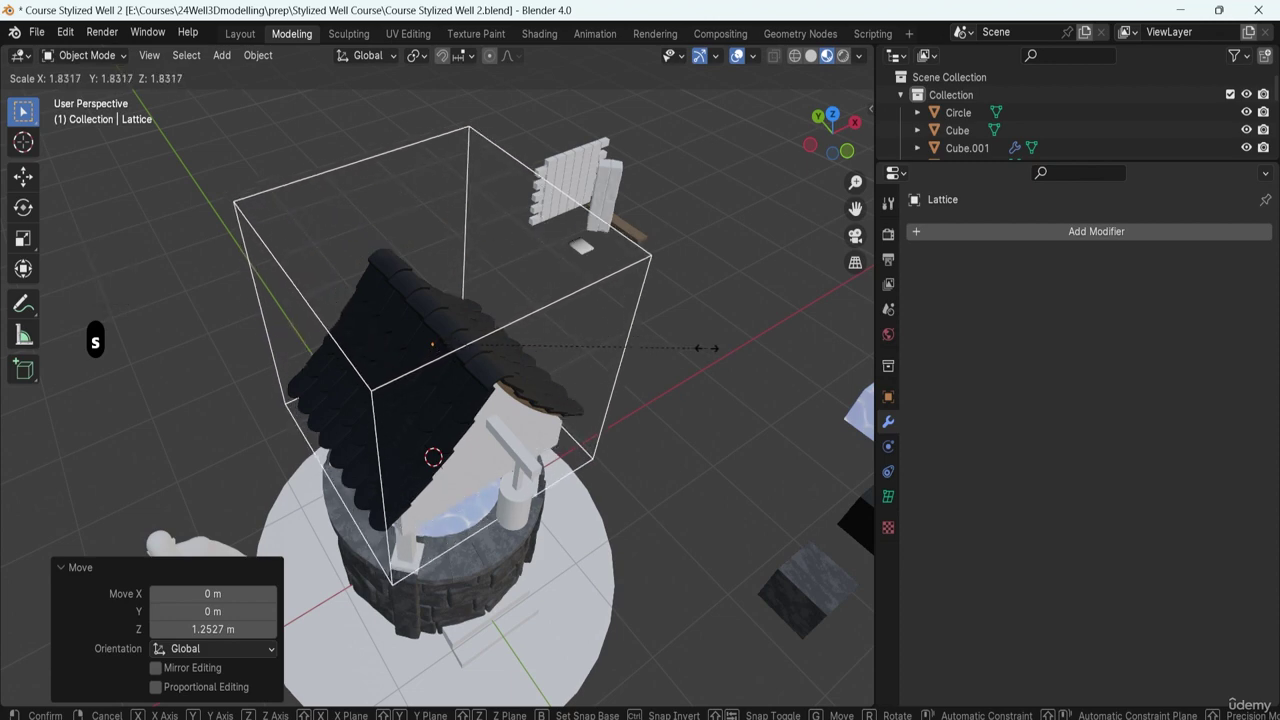
pyautogui.click(694, 346)
# Scale the lattice along Z by about 0.655 to fit the roof's height and check it around the roof.
pyautogui.moveTo(402, 349); pyautogui.dragTo(484, 233, button='middle')
pyautogui.press('s')
pyautogui.press('z')
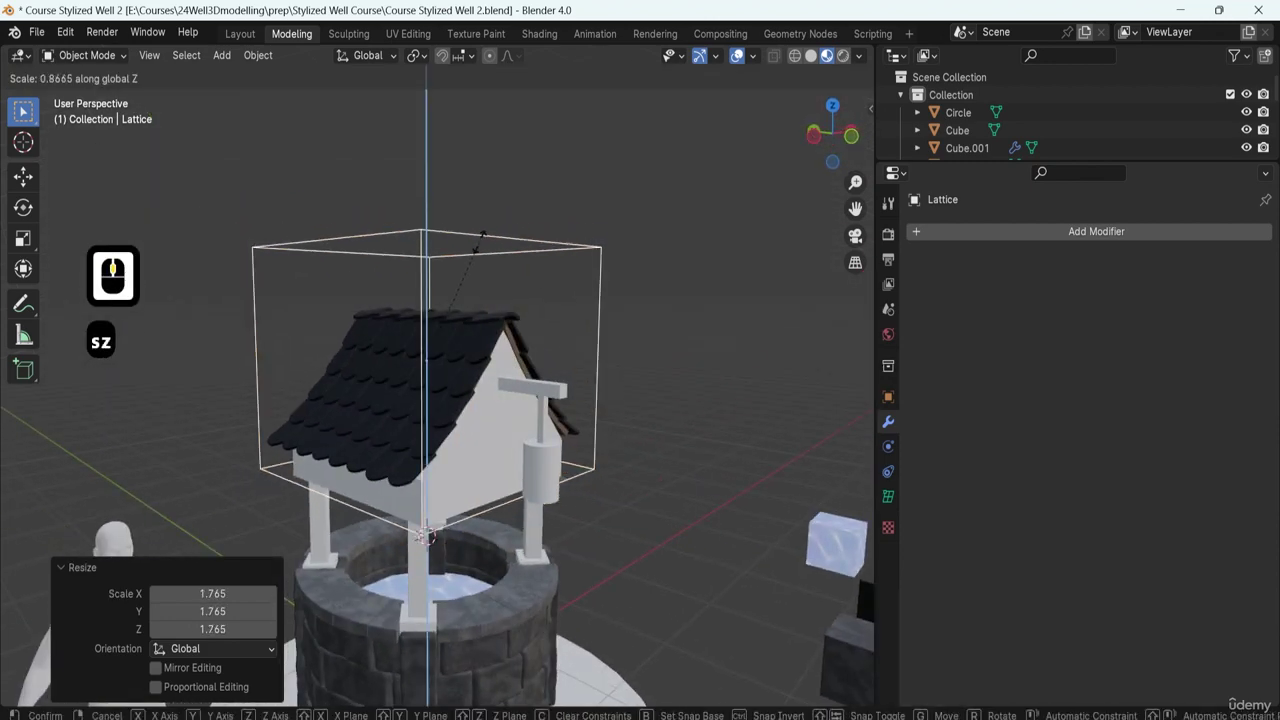
pyautogui.click(476, 276)
pyautogui.moveTo(476, 276); pyautogui.dragTo(452, 358, button='middle')
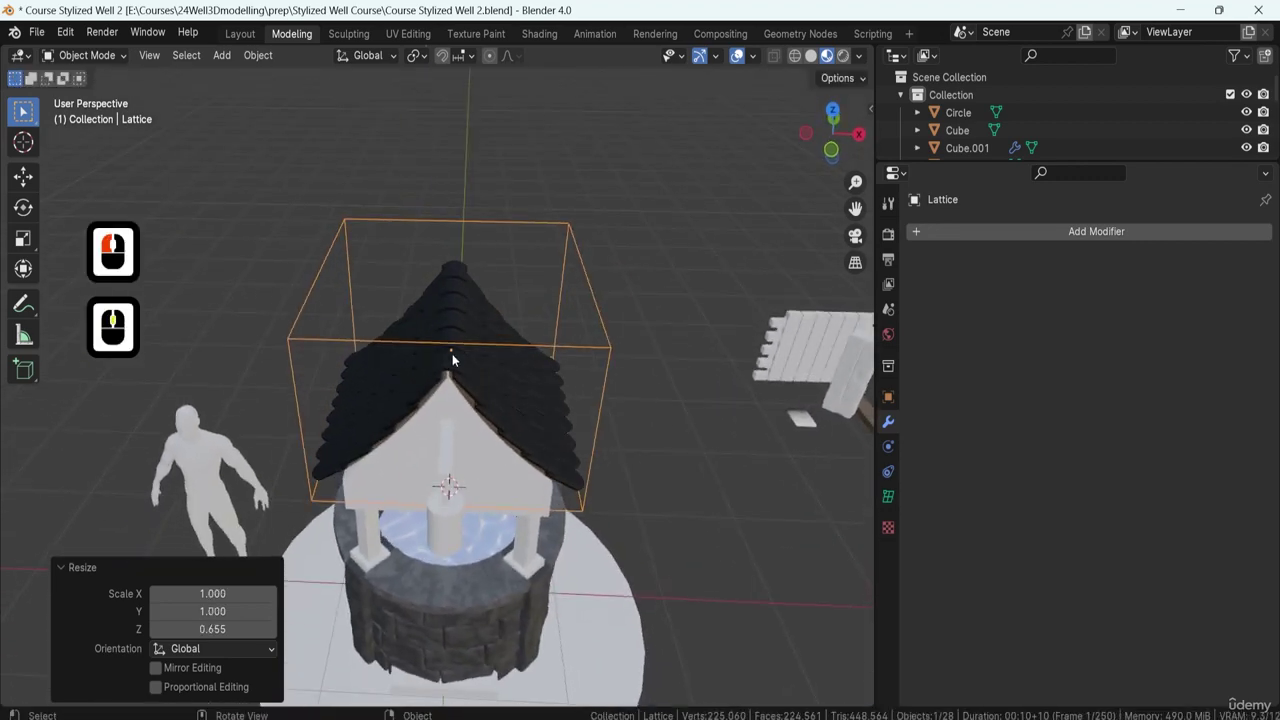
pyautogui.moveTo(564, 330); pyautogui.dragTo(542, 275, button='middle')
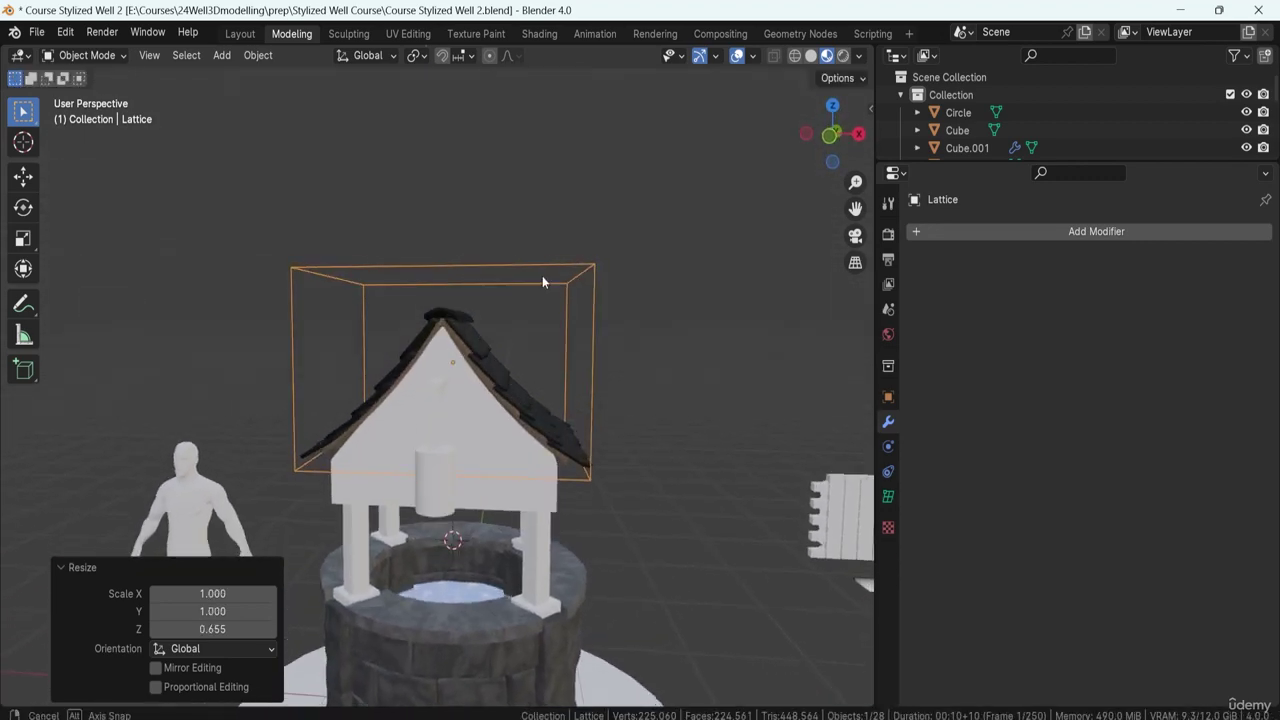
# Display the lattice object's data settings with its resolution values while keeping the roof in view.
pyautogui.scroll(2, 516, 317)
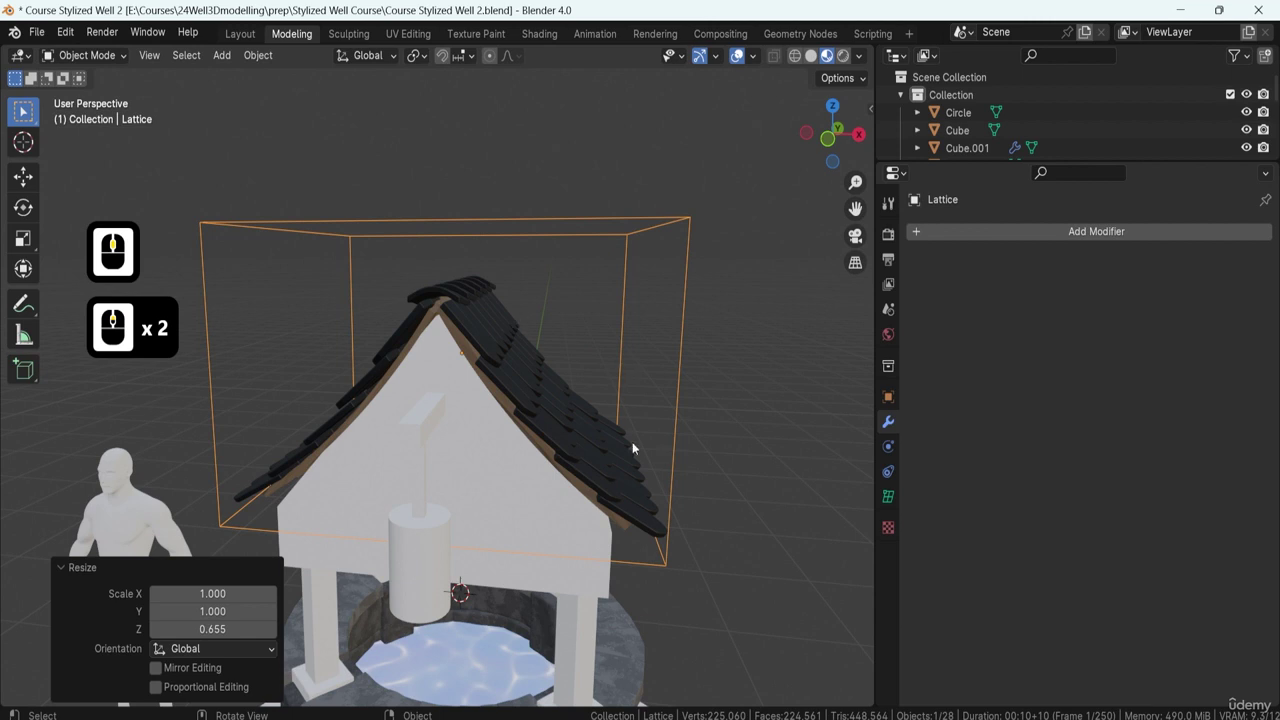
pyautogui.moveTo(634, 446); pyautogui.dragTo(530, 437, button='middle')
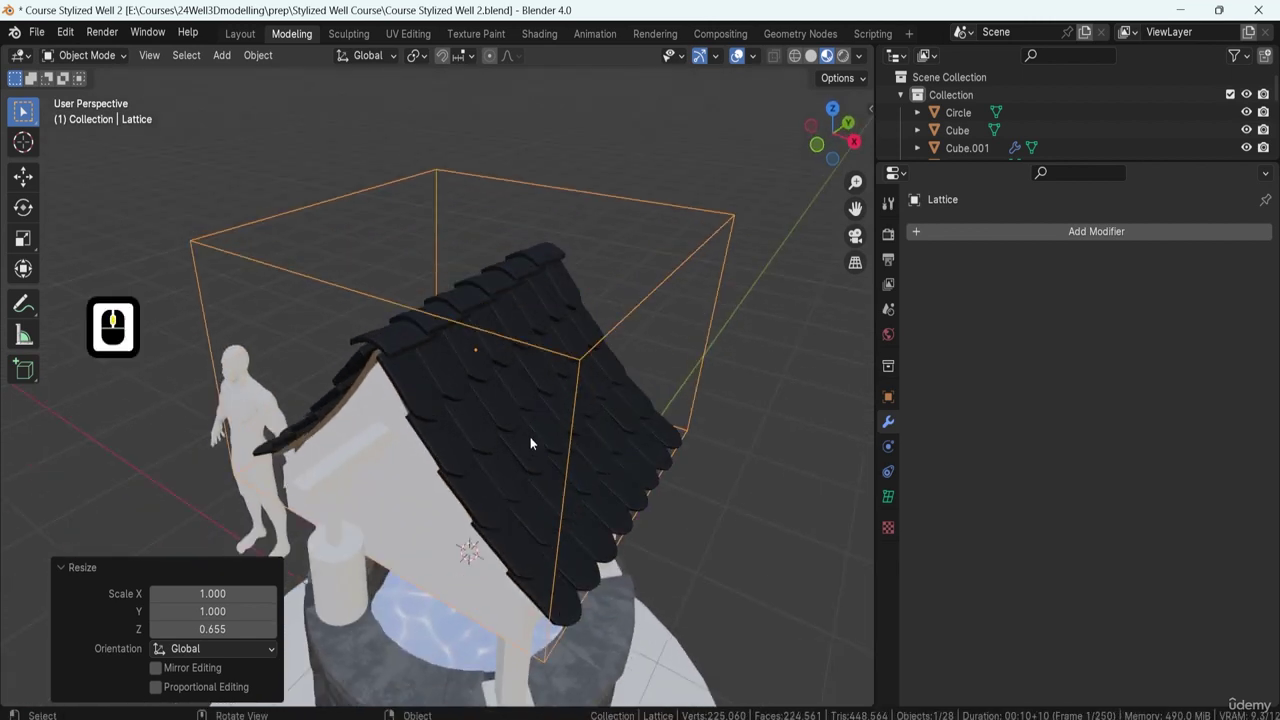
pyautogui.click(889, 498)
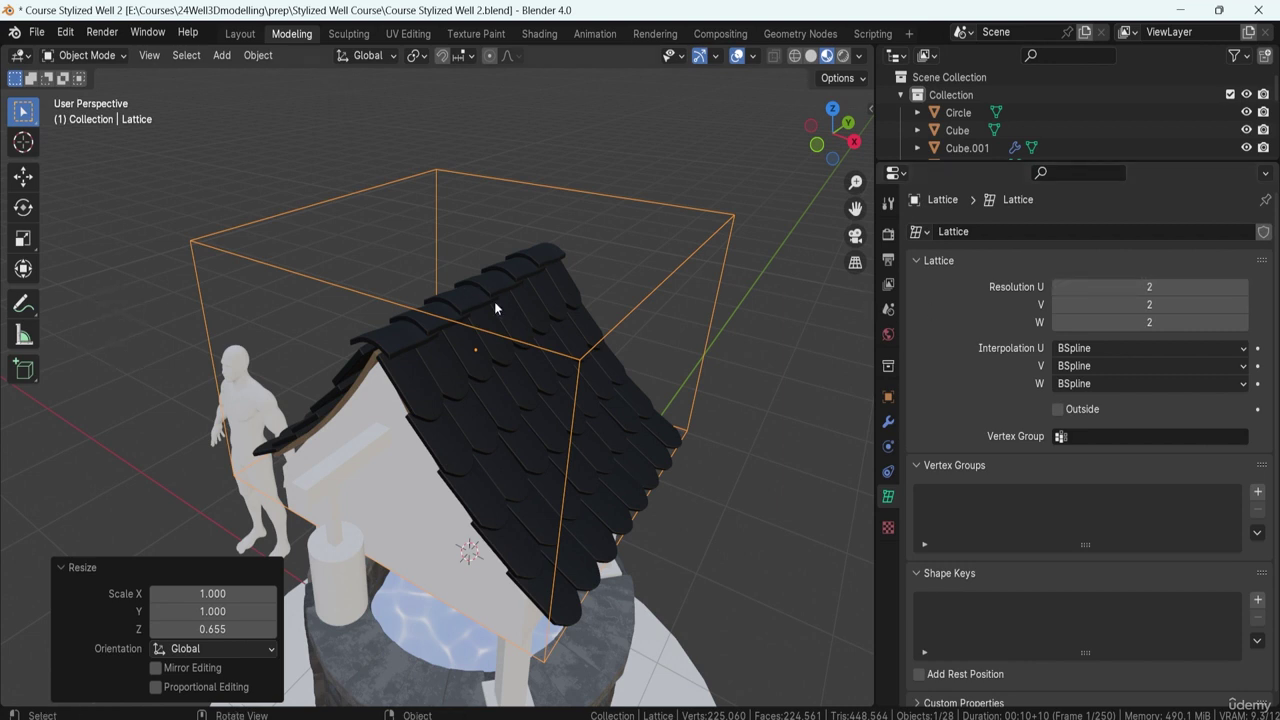
pyautogui.moveTo(497, 309); pyautogui.dragTo(438, 295, button='middle')
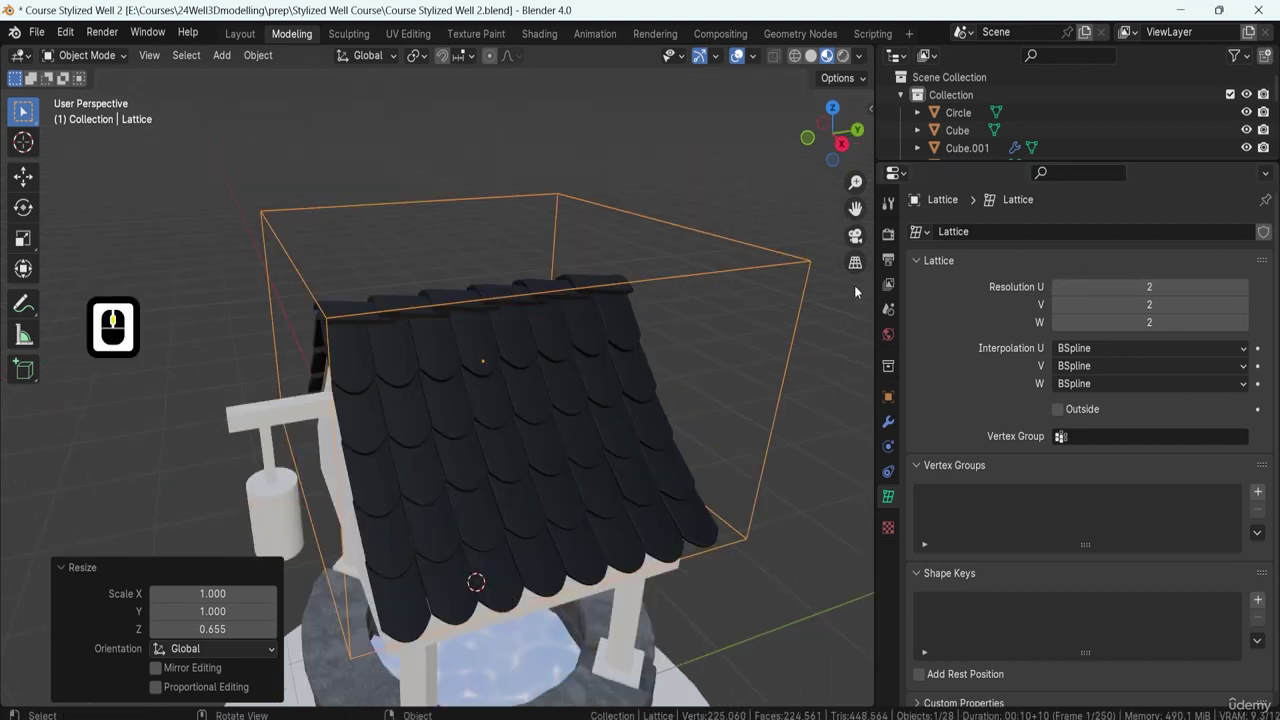
pyautogui.click(1244, 288)
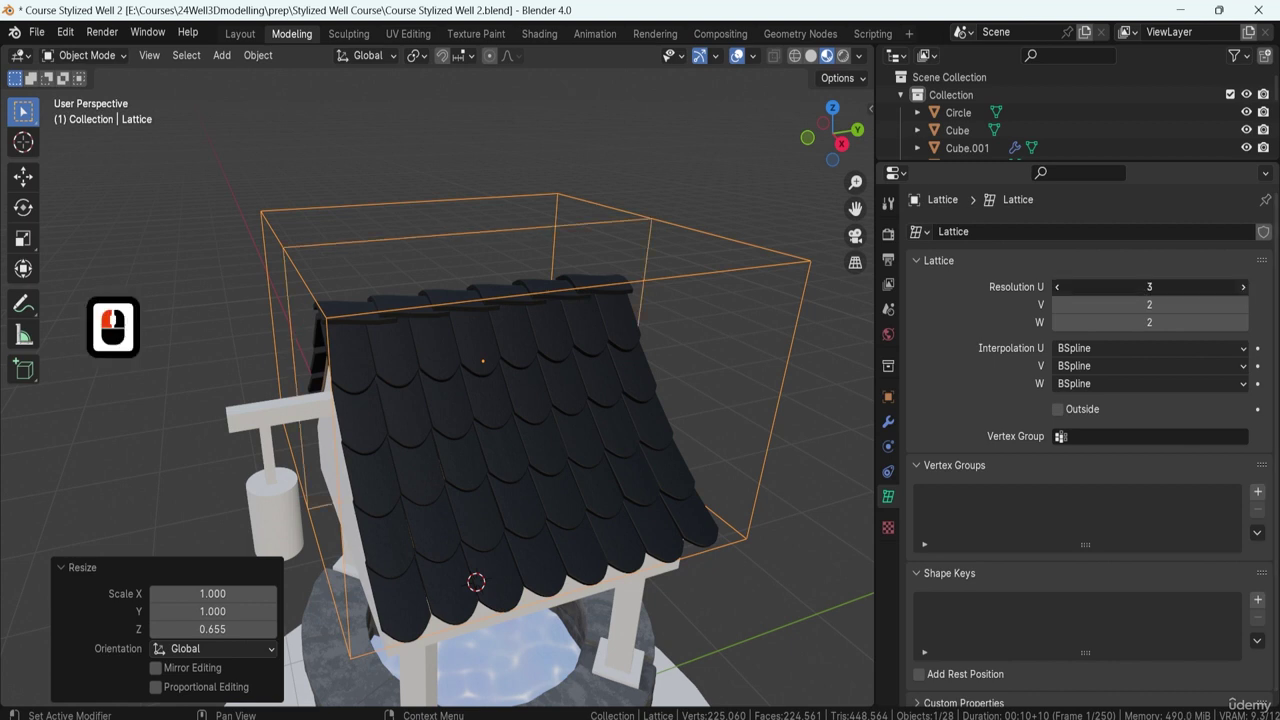
pyautogui.click(1244, 288)
pyautogui.doubleClick(1057, 287)
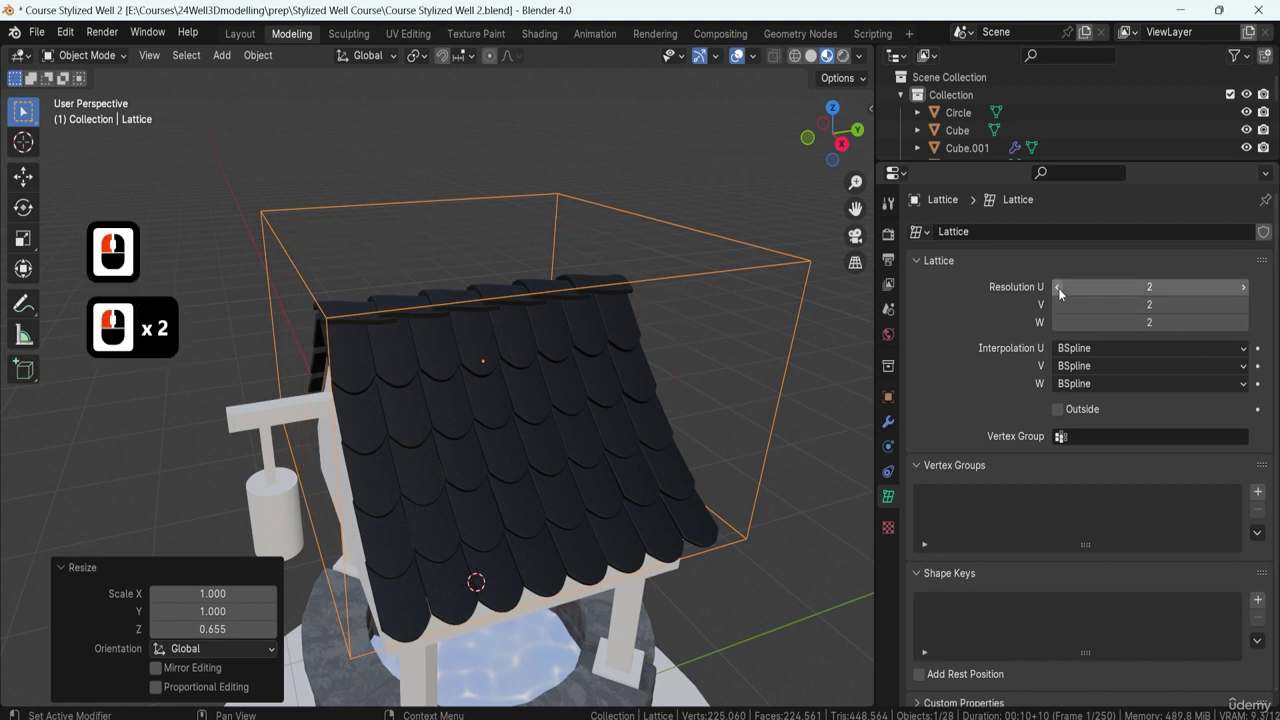
# Set the lattice's V resolution to 5 so it has divisions along the roof's ridge.
pyautogui.click(1244, 305)
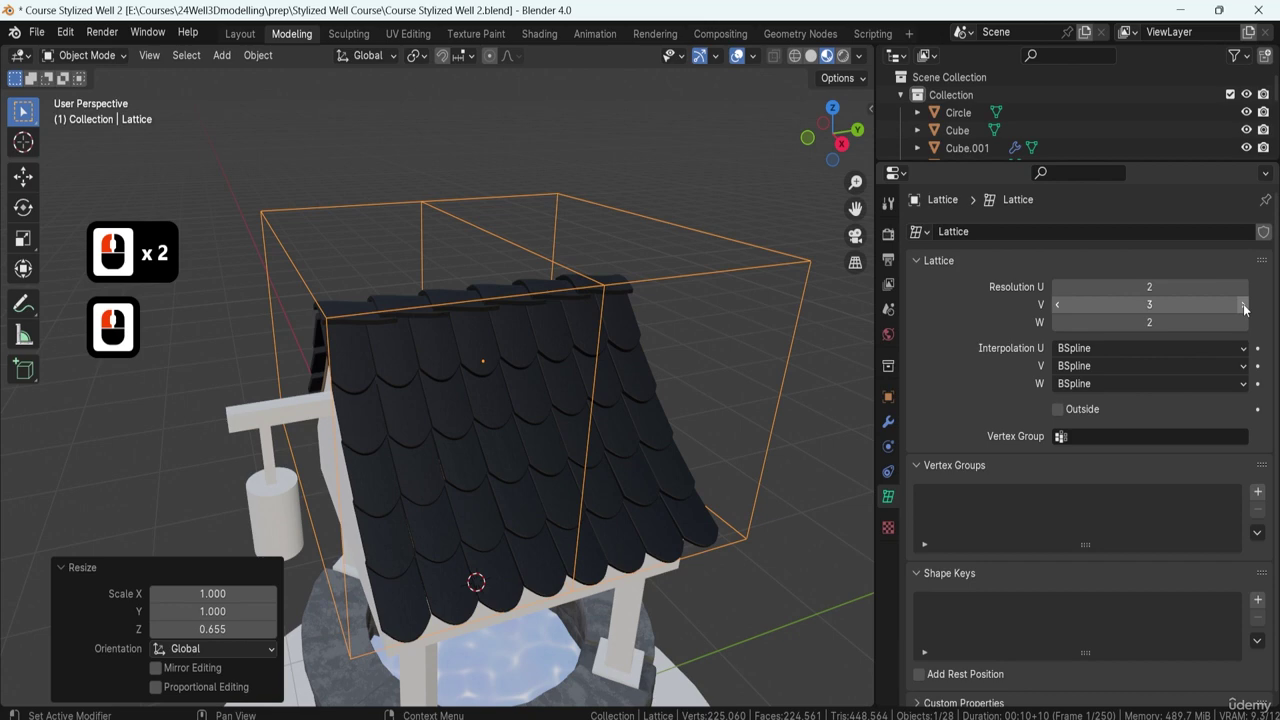
pyautogui.click(1244, 305)
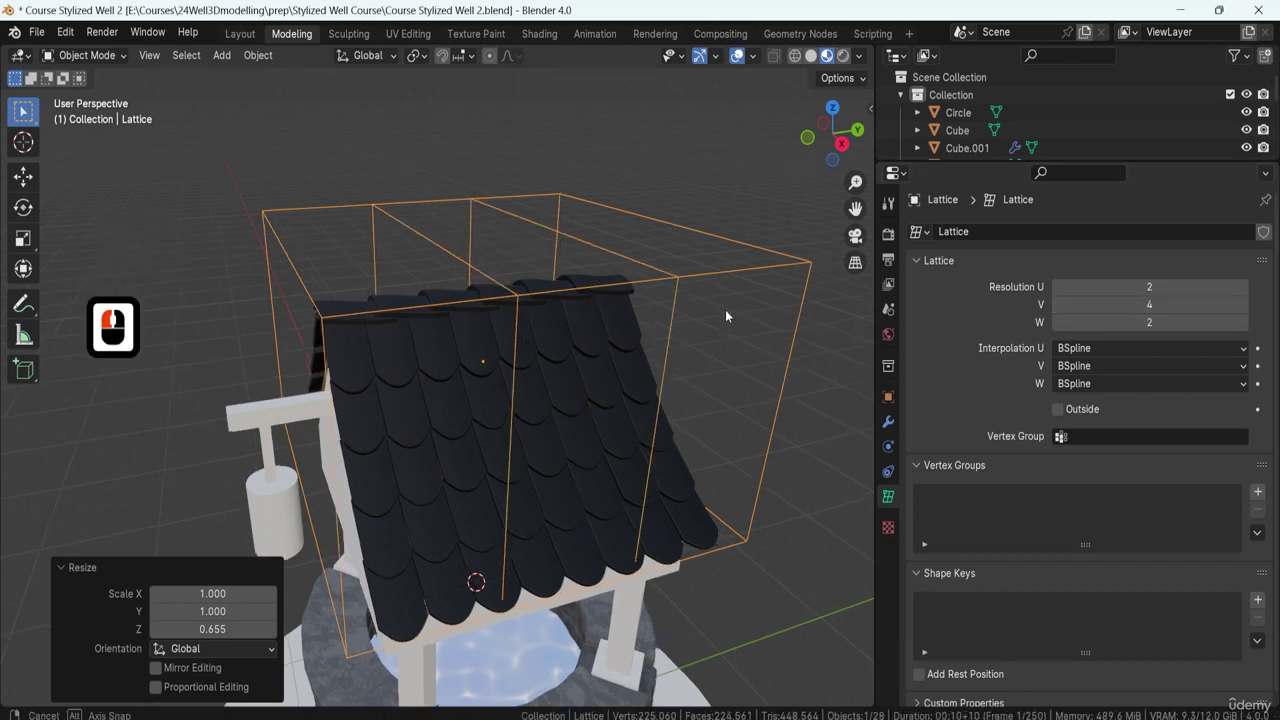
pyautogui.moveTo(726, 316); pyautogui.dragTo(650, 300, button='middle')
pyautogui.click(1244, 305)
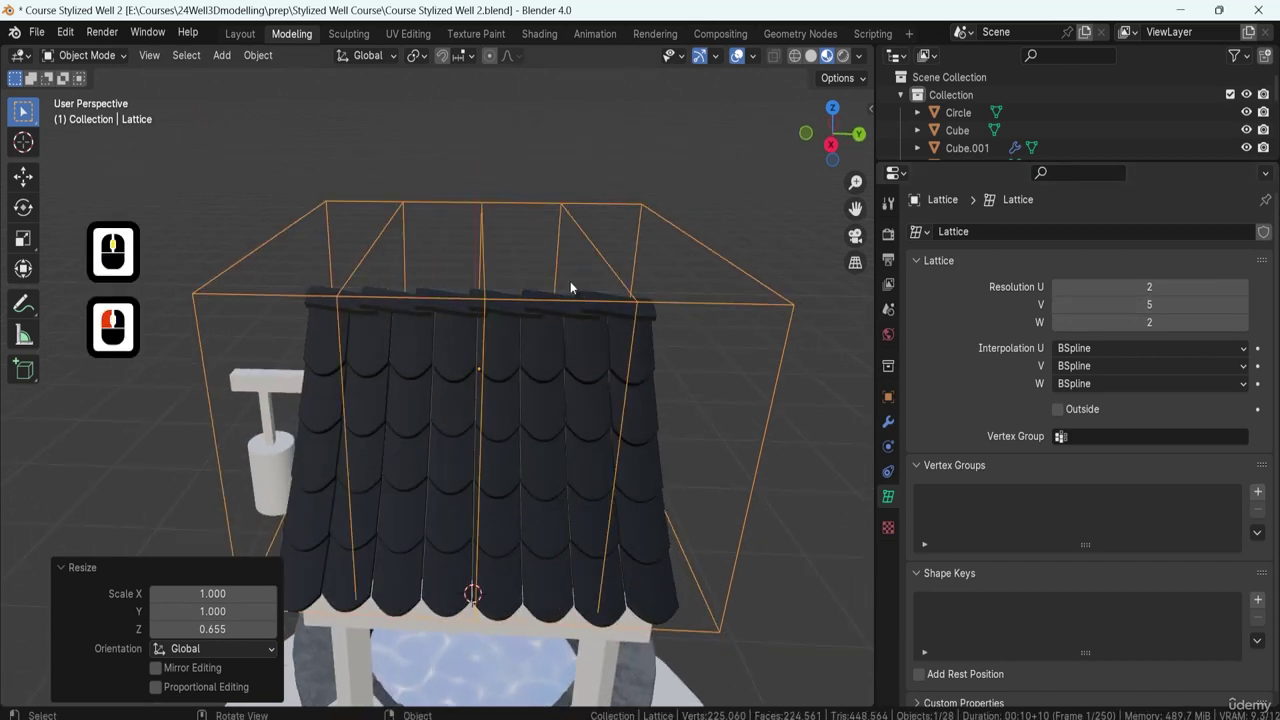
# Join the two tiled halves of the roof into a single object.
pyautogui.click(427, 449)
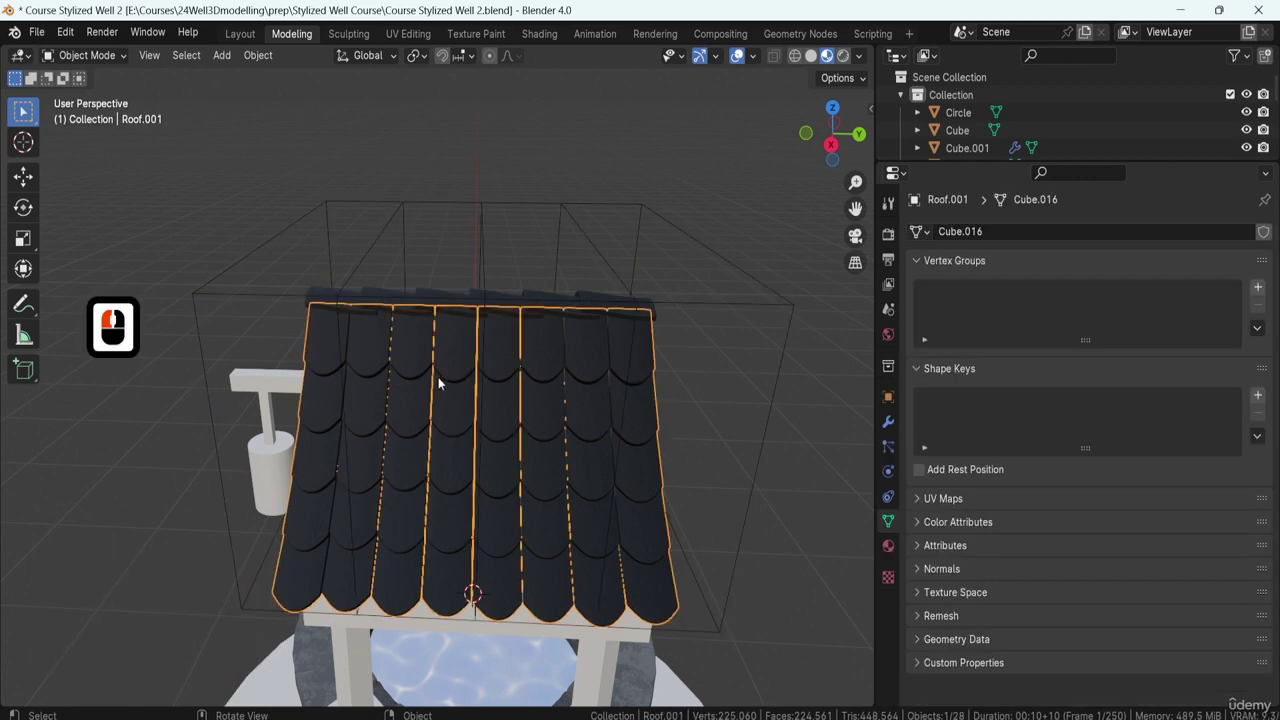
pyautogui.moveTo(406, 407); pyautogui.dragTo(591, 408, button='middle')
pyautogui.click(403, 364)
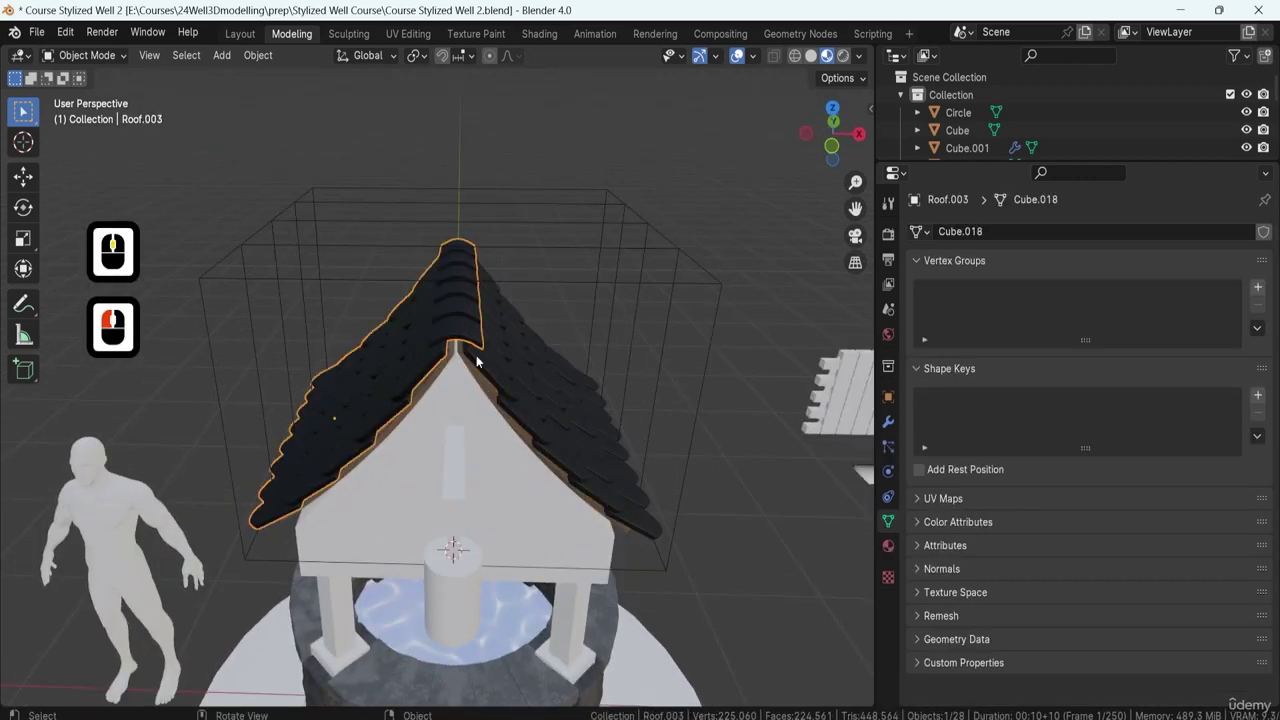
pyautogui.click(597, 407)
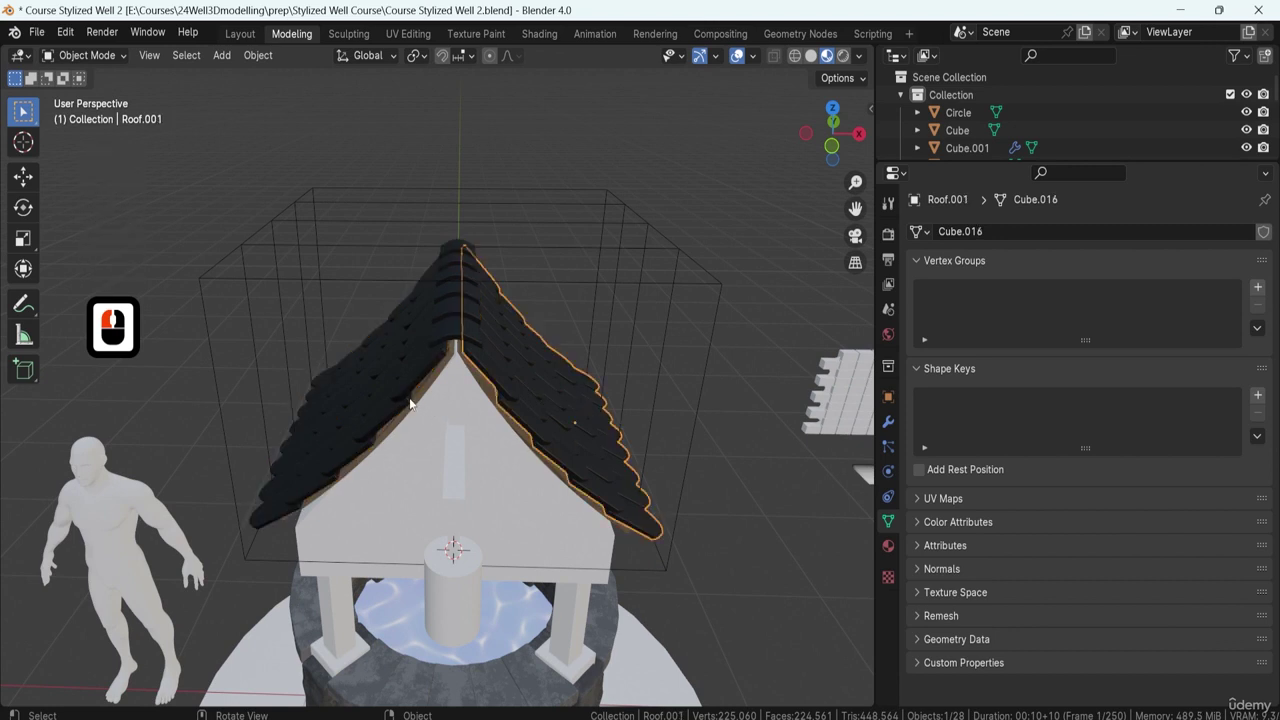
pyautogui.click(411, 399)
pyautogui.keyDown('shift'); pyautogui.click(546, 406); pyautogui.keyUp('shift')
pyautogui.hotkey('ctrl', 'j')
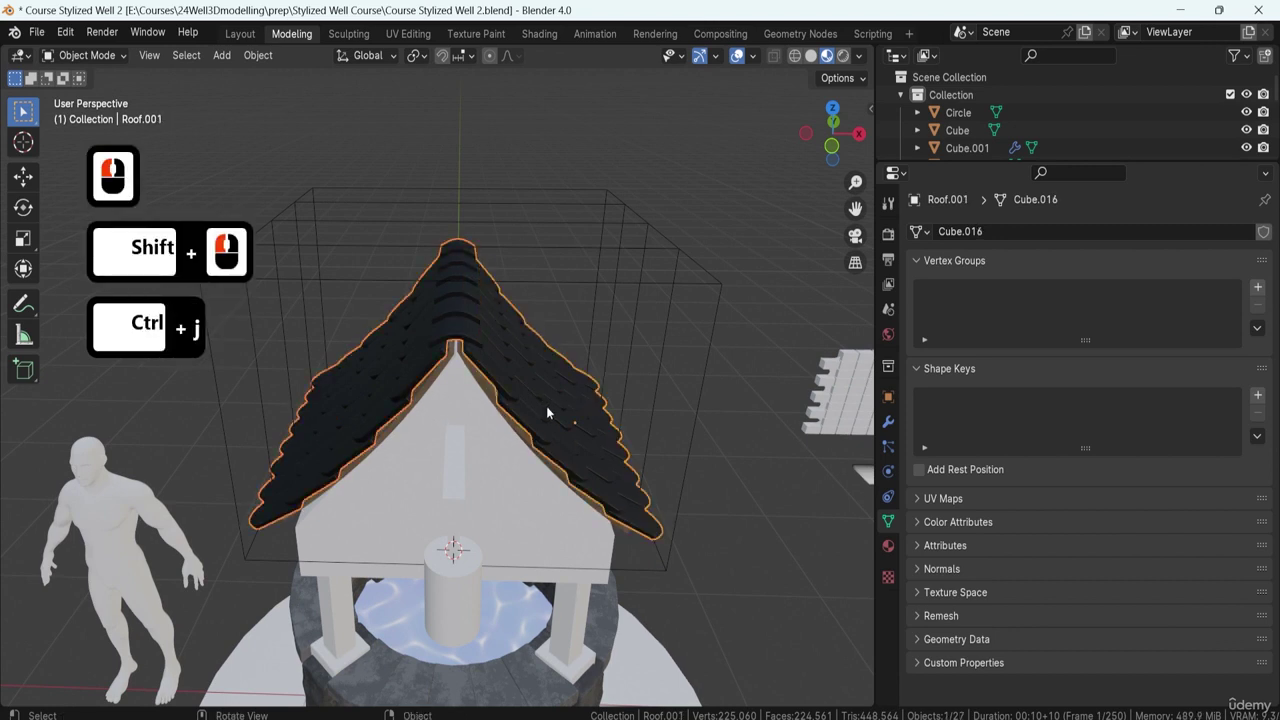
# Add a Lattice modifier to the joined roof after its Bevel modifier.
pyautogui.click(414, 329)
pyautogui.click(463, 498)
pyautogui.click(342, 410)
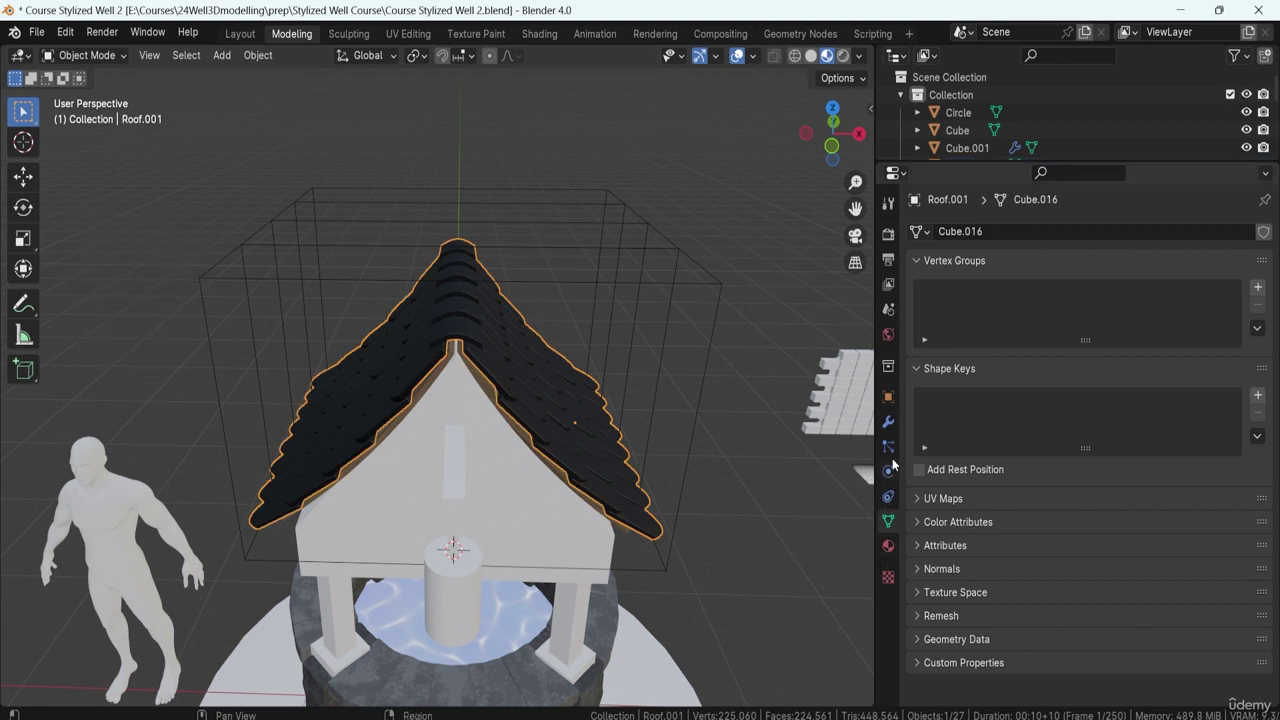
pyautogui.click(886, 423)
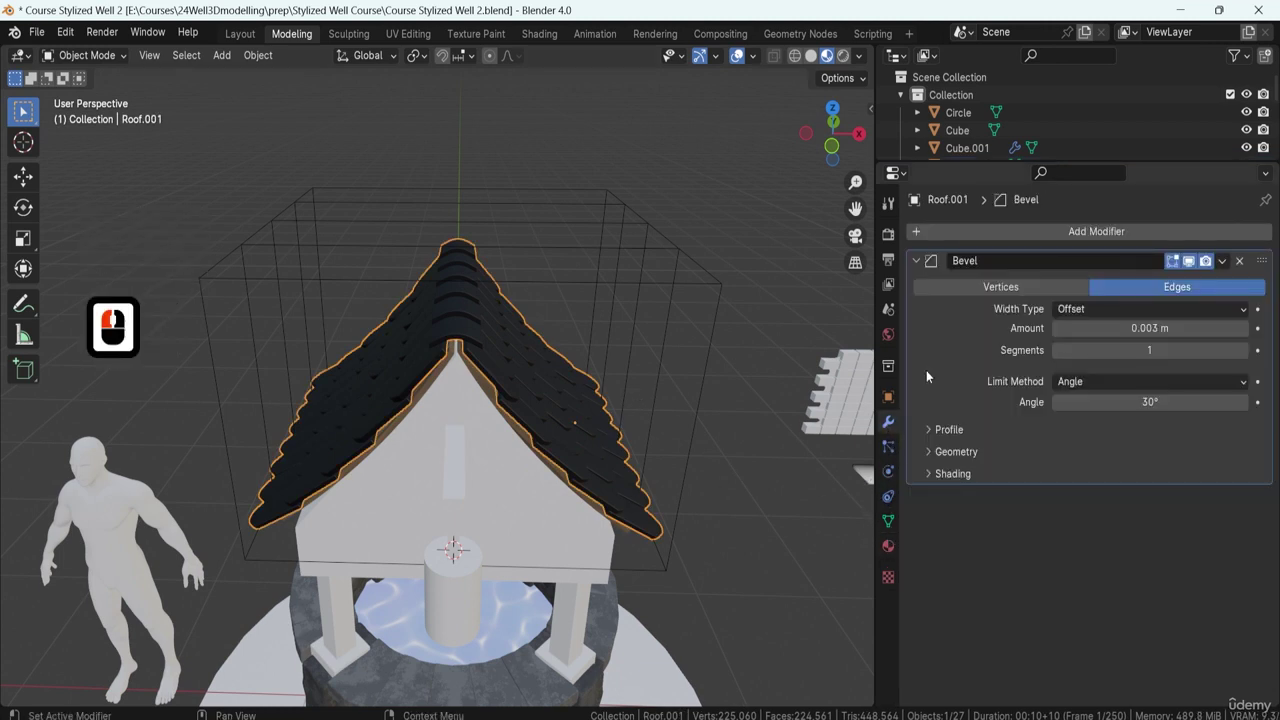
pyautogui.click(980, 231)
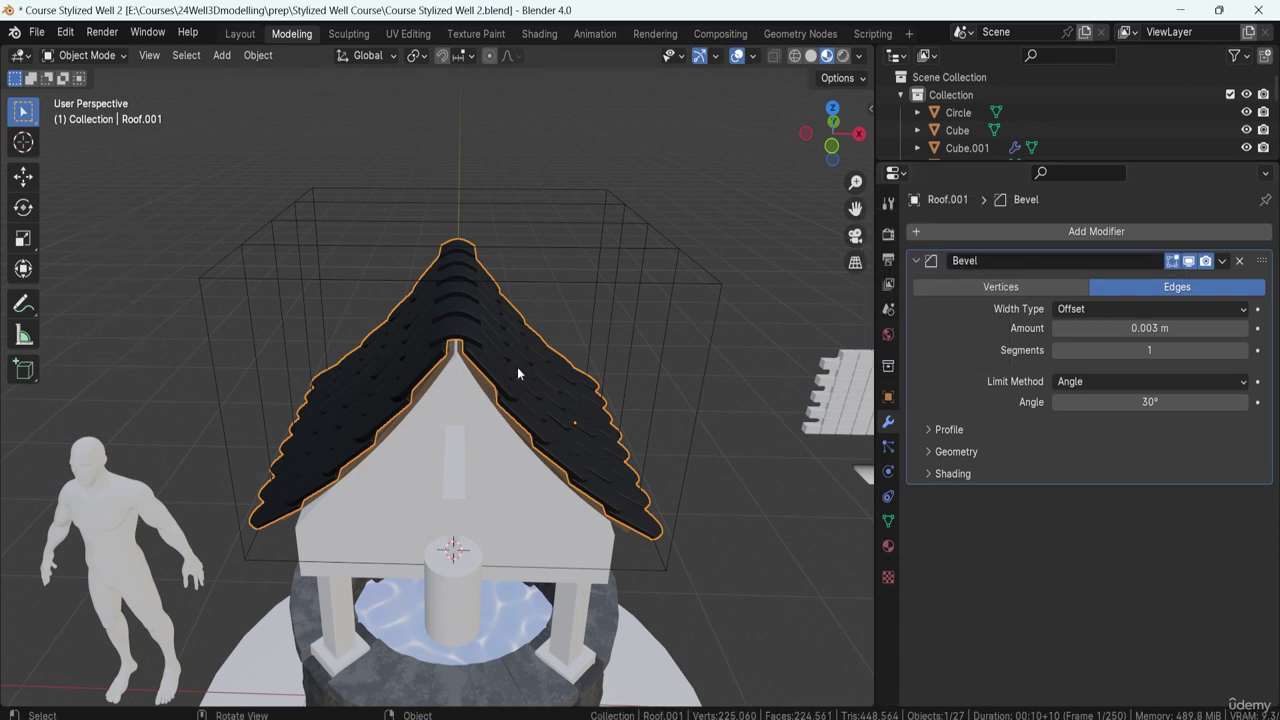
pyautogui.click(930, 231)
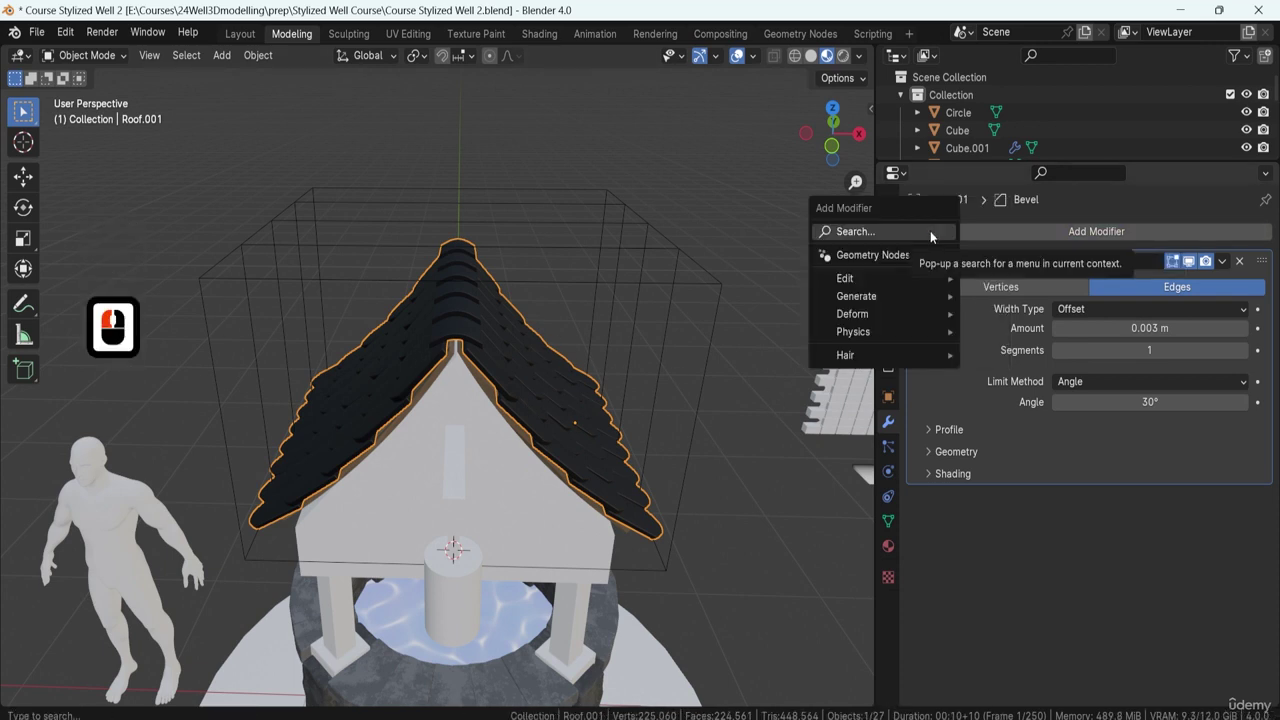
pyautogui.write('l')
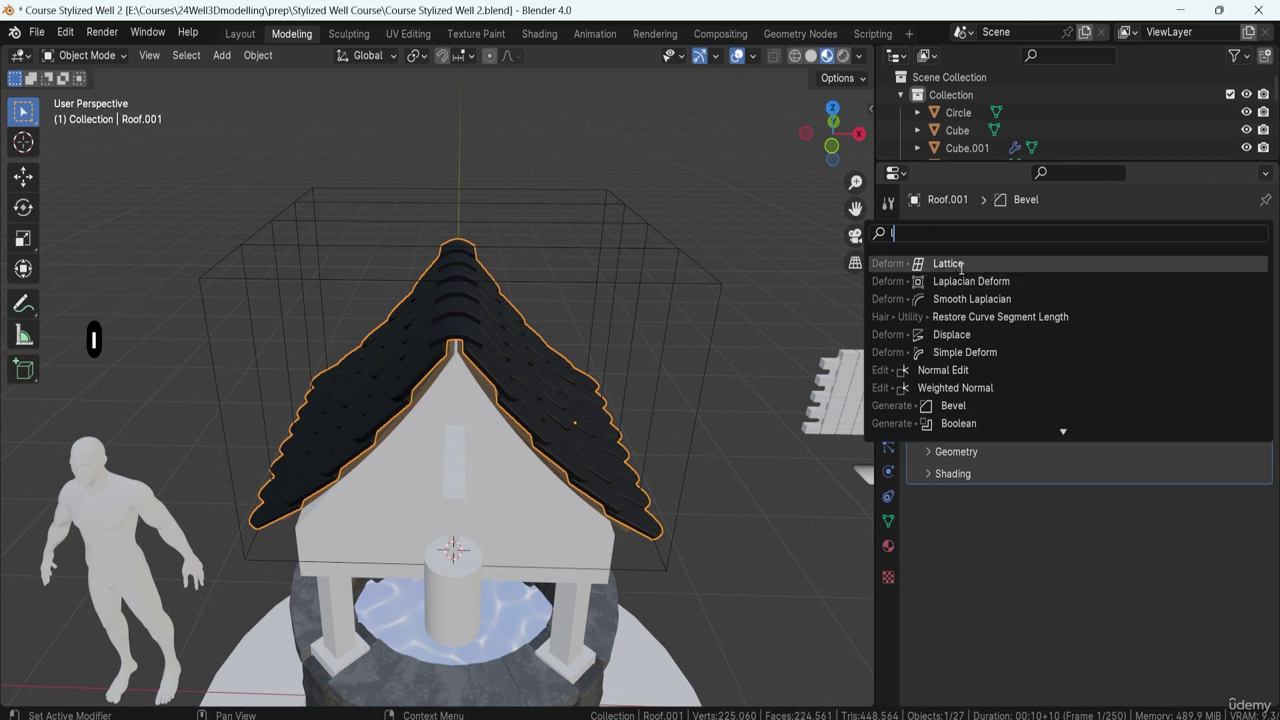
pyautogui.click(1100, 264)
# Assign the lattice around the roof as the Lattice modifier's target object and check the link.
pyautogui.moveTo(511, 367); pyautogui.dragTo(551, 377, button='middle')
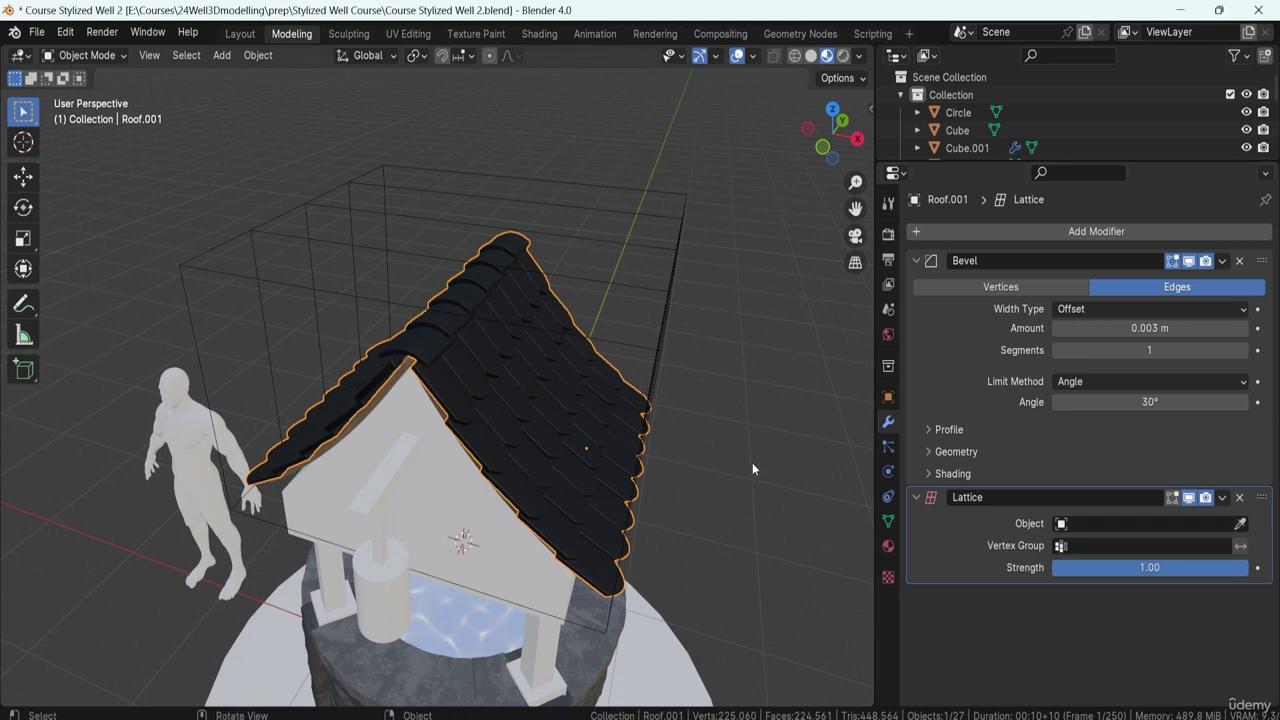
pyautogui.click(1240, 524)
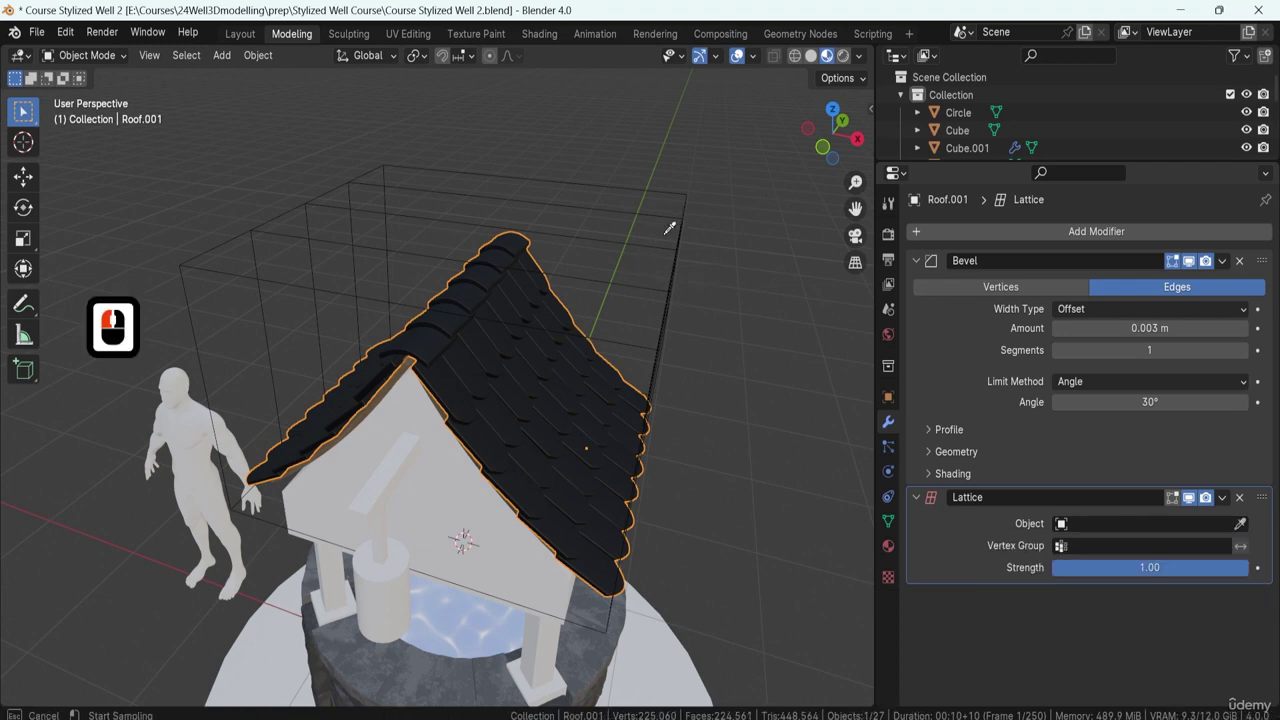
pyautogui.click(680, 207)
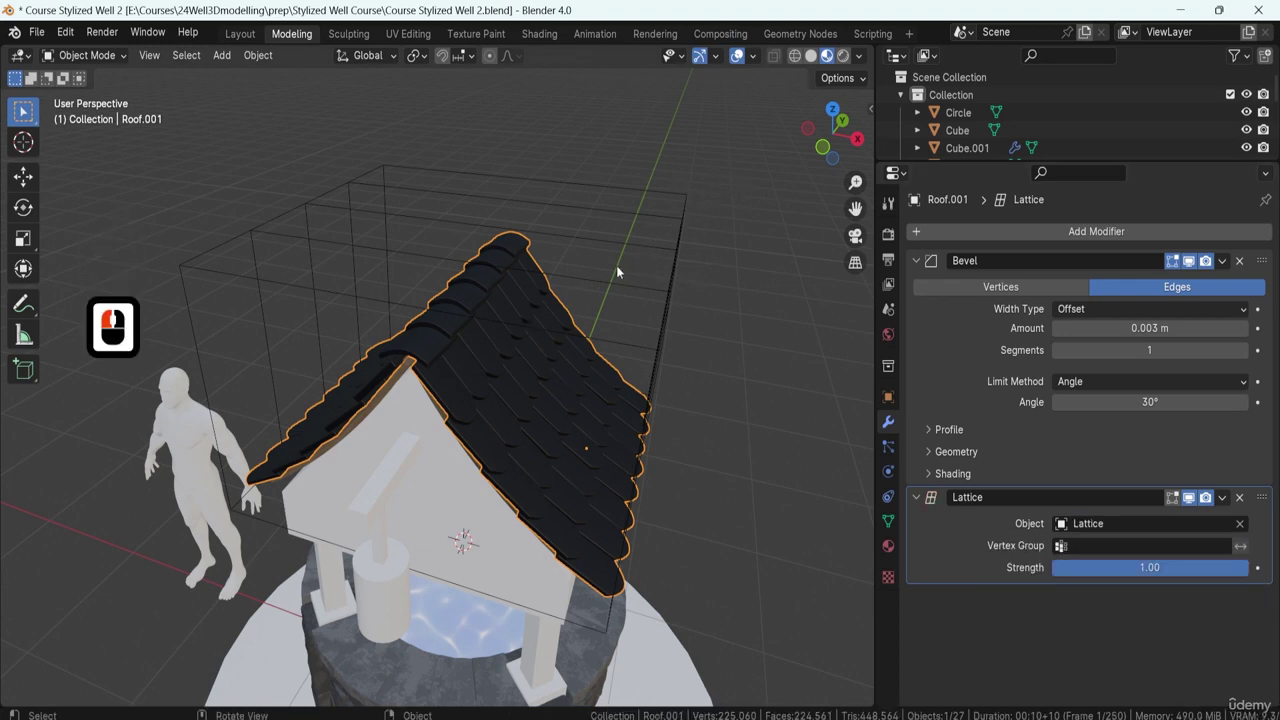
pyautogui.moveTo(616, 265); pyautogui.dragTo(694, 251, button='middle')
pyautogui.click(746, 245)
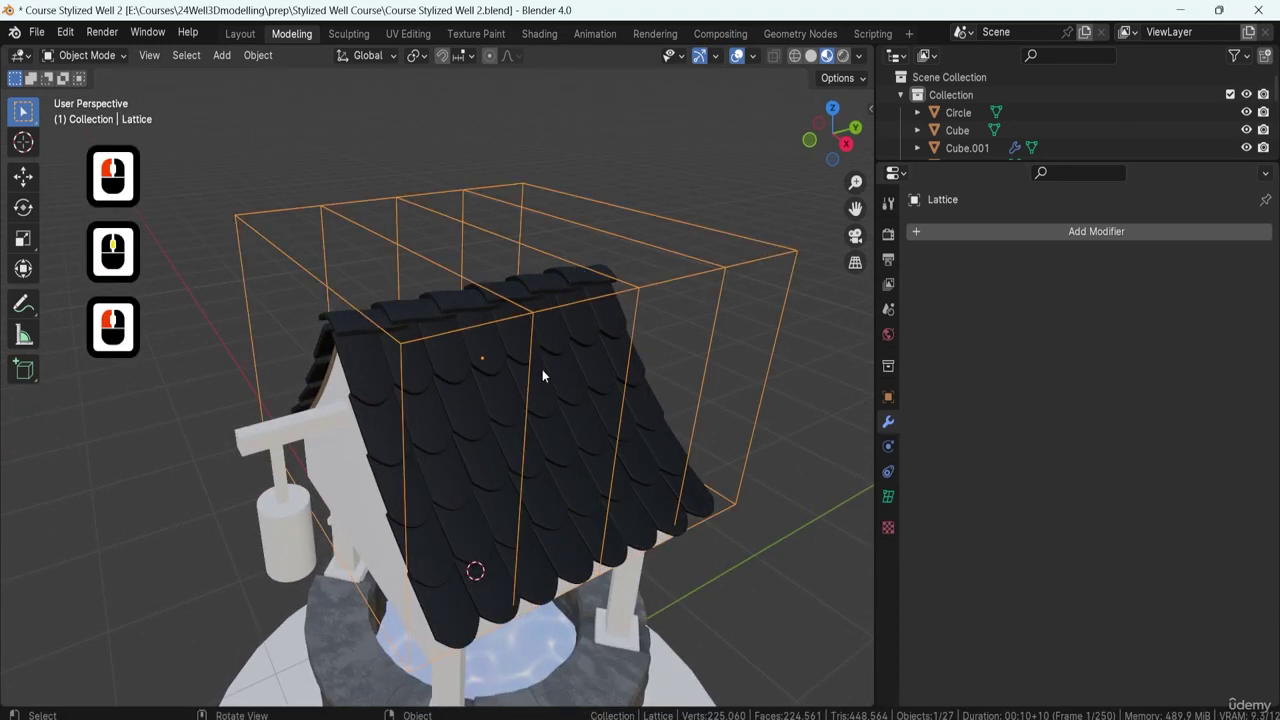
pyautogui.click(462, 426)
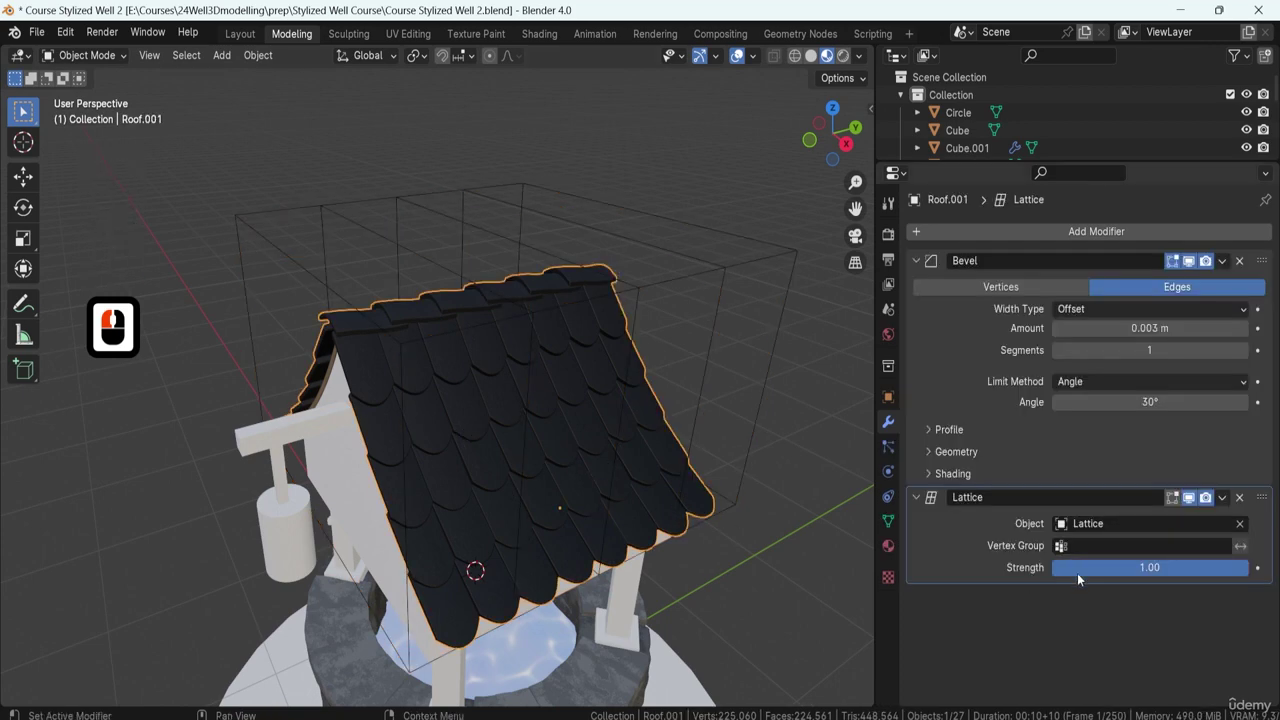
# Enter Edit Mode on the lattice and select its two middle control points above the ridge.
pyautogui.click(778, 256)
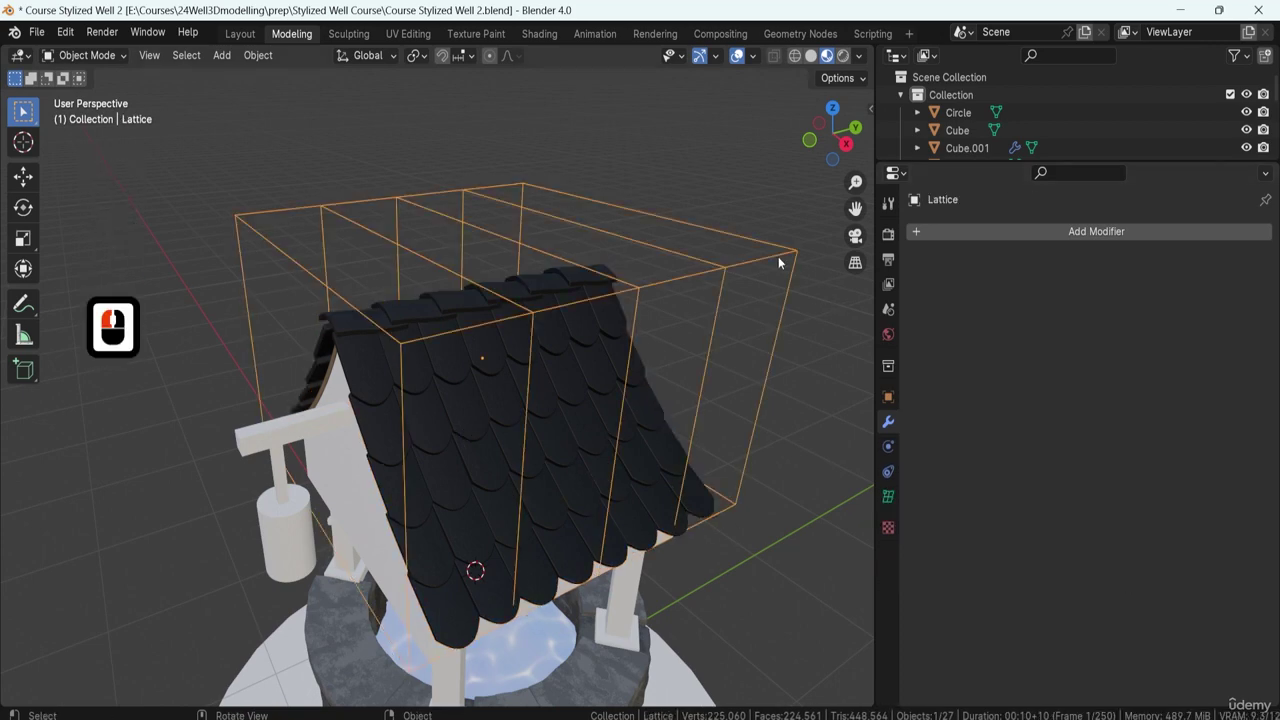
pyautogui.moveTo(561, 446); pyautogui.dragTo(500, 386, button='middle')
pyautogui.press('Tab')
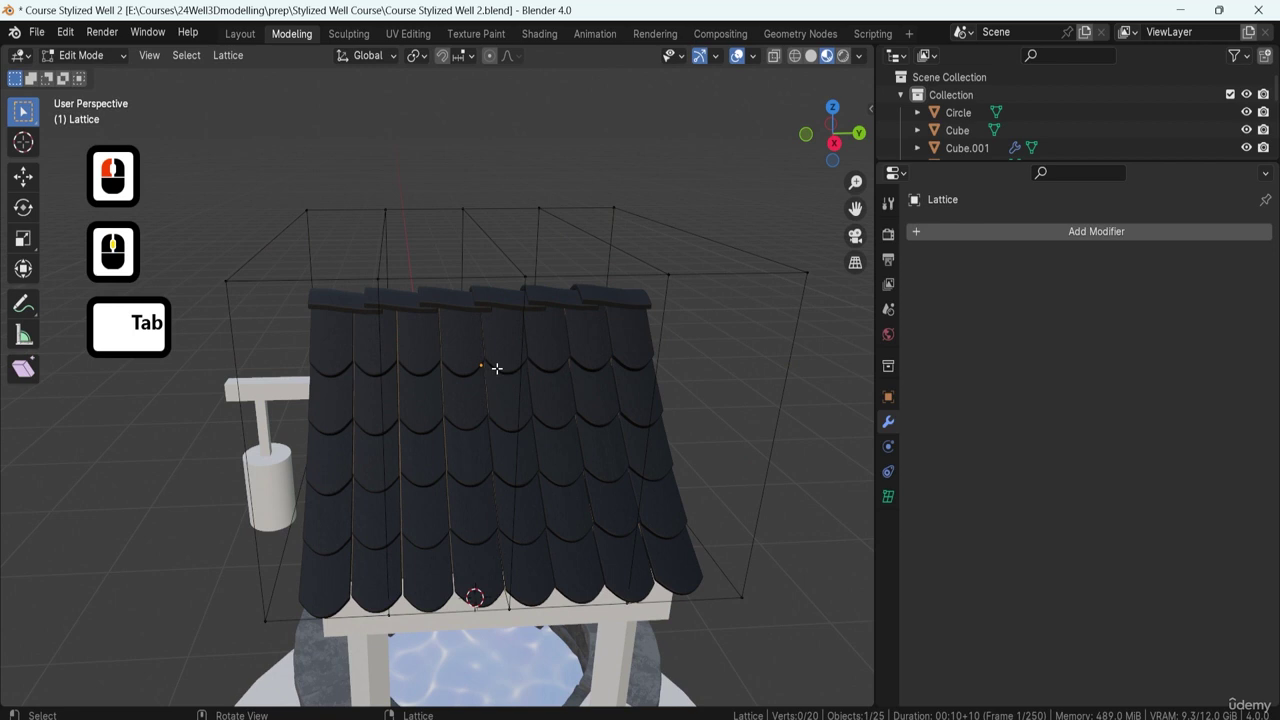
pyautogui.click(461, 207)
pyautogui.keyDown('shift'); pyautogui.click(524, 275); pyautogui.keyUp('shift')
pyautogui.press('g')
pyautogui.press('z')
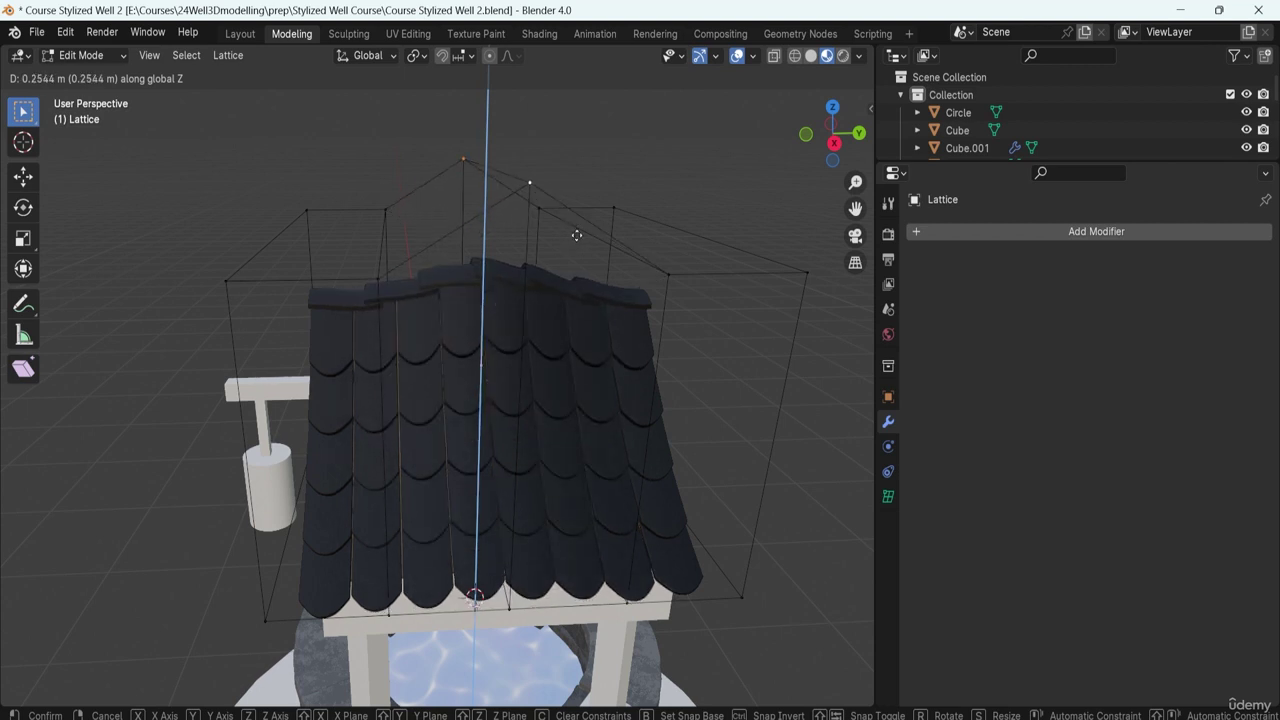
pyautogui.press('Escape')
# Lower the lattice's two upper middle control points about 0.04 m along Z to make the ridge sag.
pyautogui.moveTo(557, 263); pyautogui.dragTo(526, 266, button='middle')
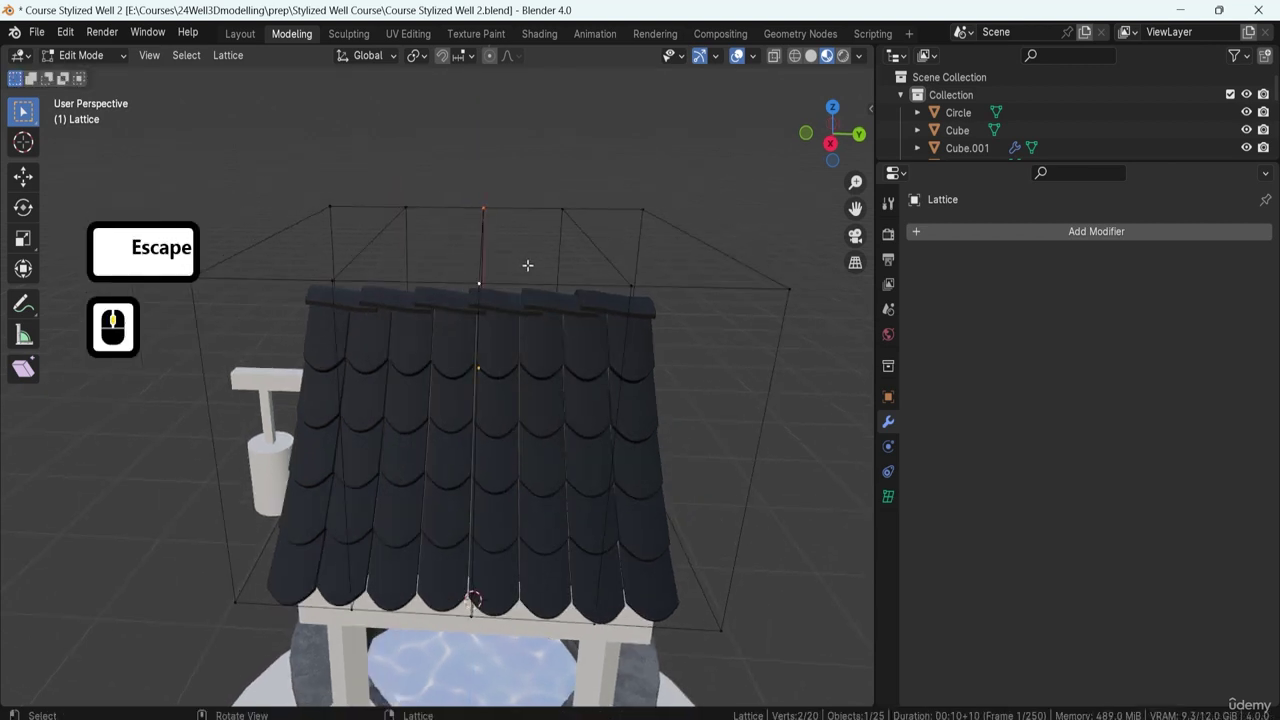
pyautogui.press('g')
pyautogui.press('z')
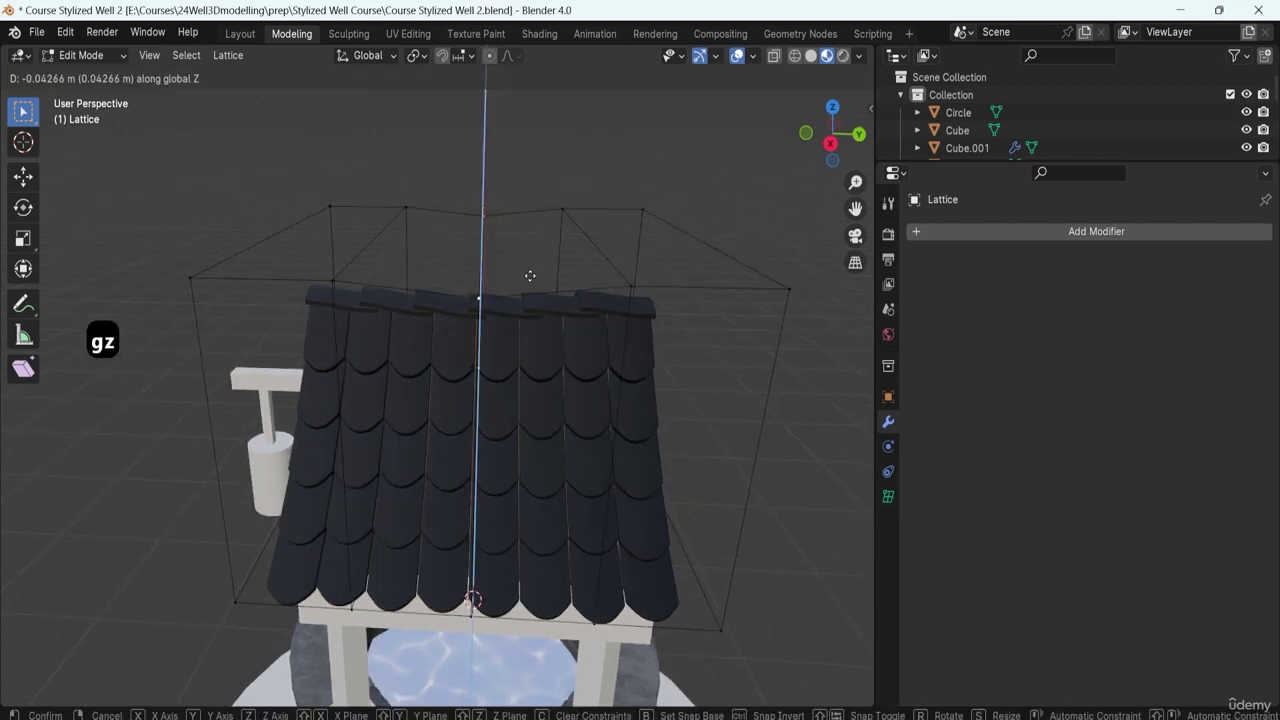
pyautogui.click(530, 276)
# Raise the lattice's two upper control points at the end away from the bucket about 0.04 m along Z, and return to Object Mode.
pyautogui.moveTo(531, 289); pyautogui.dragTo(441, 347, button='middle')
pyautogui.moveTo(652, 231); pyautogui.dragTo(690, 340)
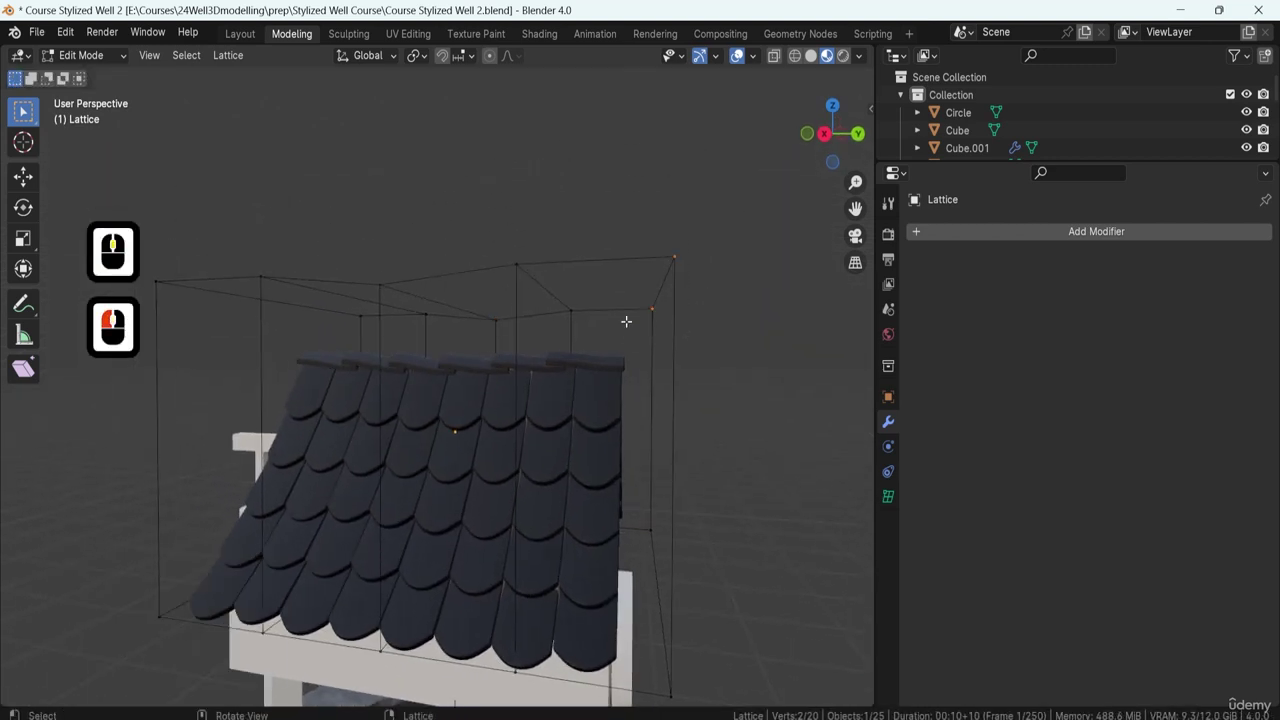
pyautogui.keyDown('shift'); pyautogui.moveTo(405, 290); pyautogui.dragTo(524, 345, button='middle'); pyautogui.keyUp('shift')
pyautogui.moveTo(524, 345); pyautogui.dragTo(545, 355, button='middle')
pyautogui.keyDown('shift'); pyautogui.moveTo(643, 357); pyautogui.dragTo(537, 345, button='middle'); pyautogui.keyUp('shift')
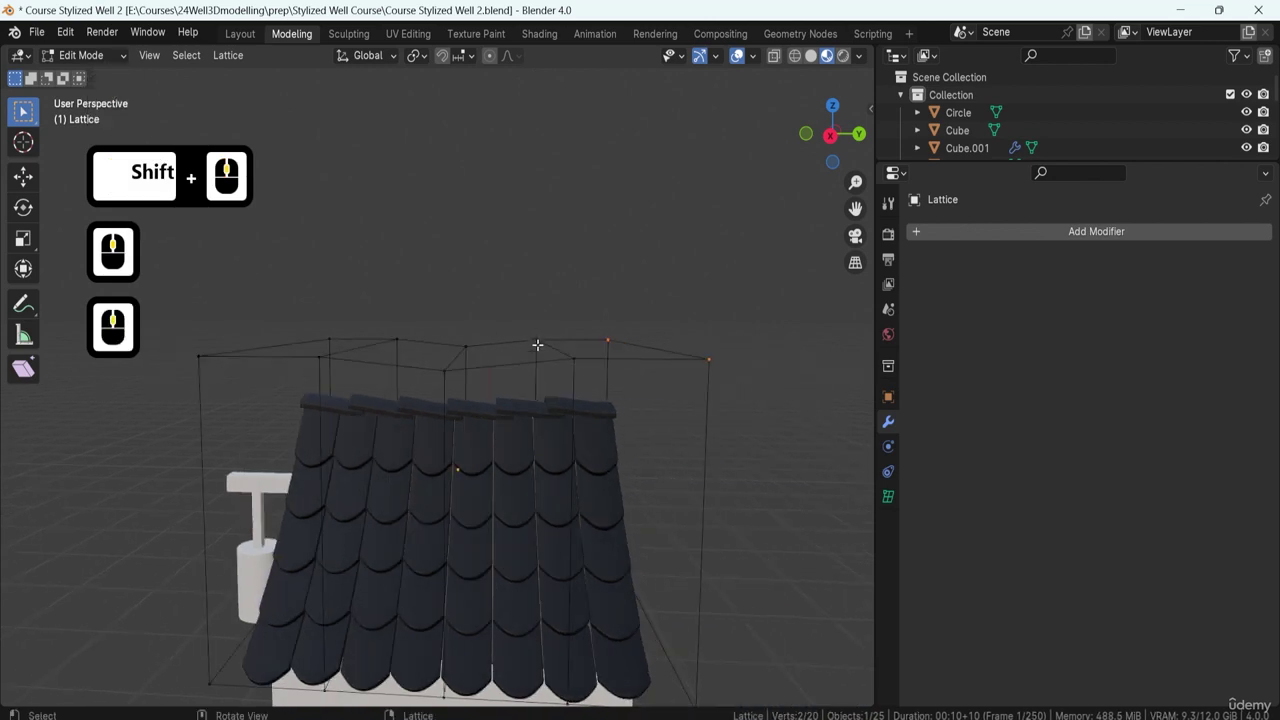
pyautogui.press('g')
pyautogui.press('z')
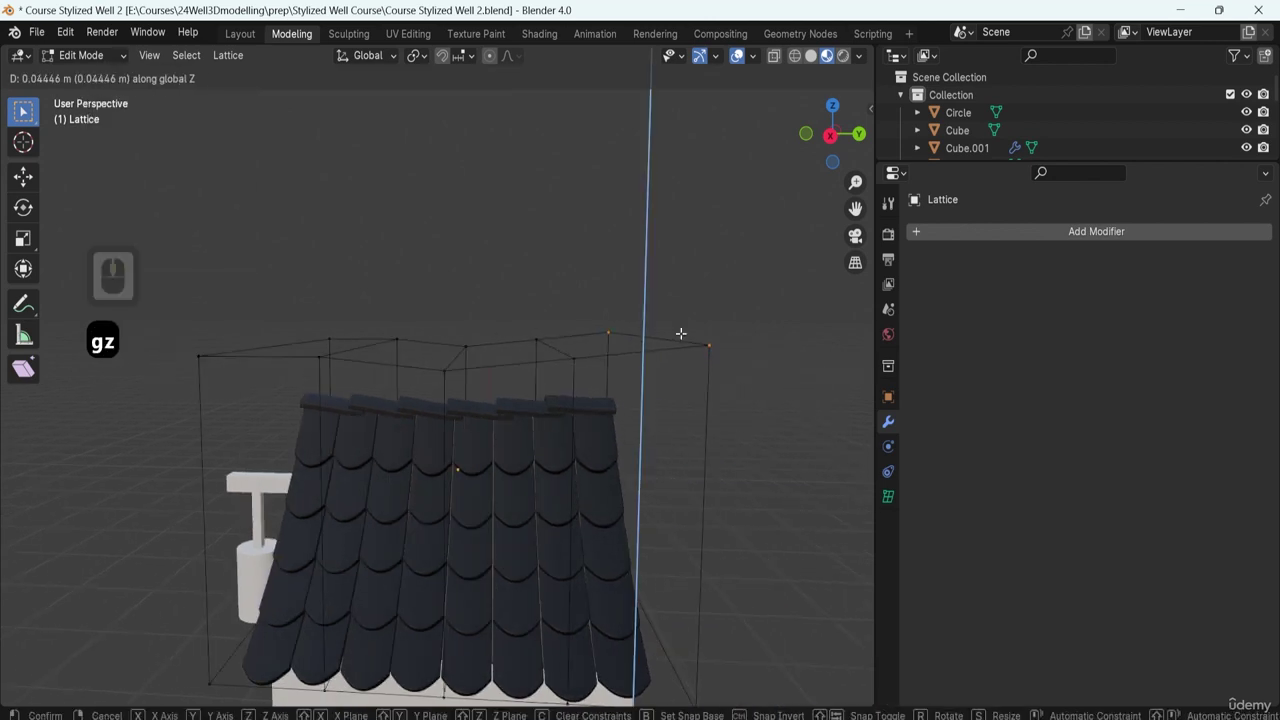
pyautogui.click(677, 334)
pyautogui.press('Tab')
# Check the deformed roof from the other side and apply its Lattice modifier.
pyautogui.scroll(-2, 541, 380)
pyautogui.click(541, 380)
pyautogui.moveTo(479, 463); pyautogui.dragTo(560, 427, button='middle')
pyautogui.scroll(2, 429, 446)
pyautogui.scroll(-2, 568, 425)
pyautogui.scroll(-2, 540, 415)
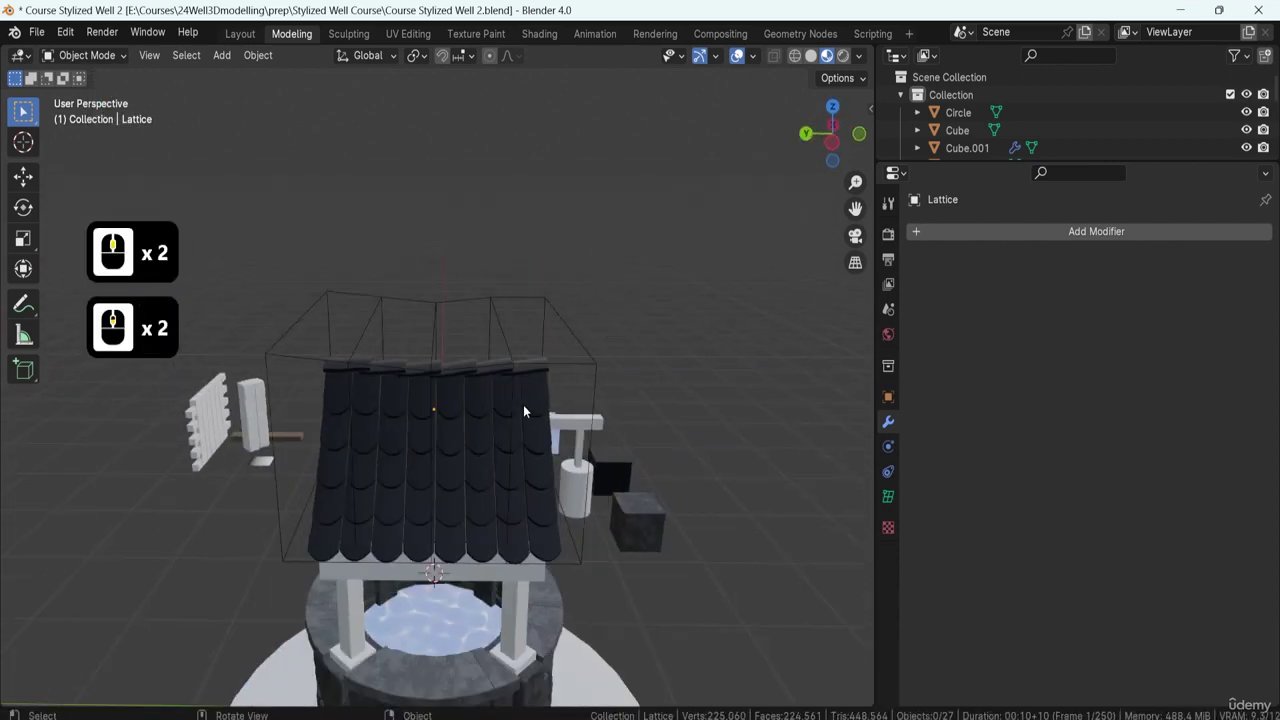
pyautogui.click(548, 410)
pyautogui.click(1222, 497)
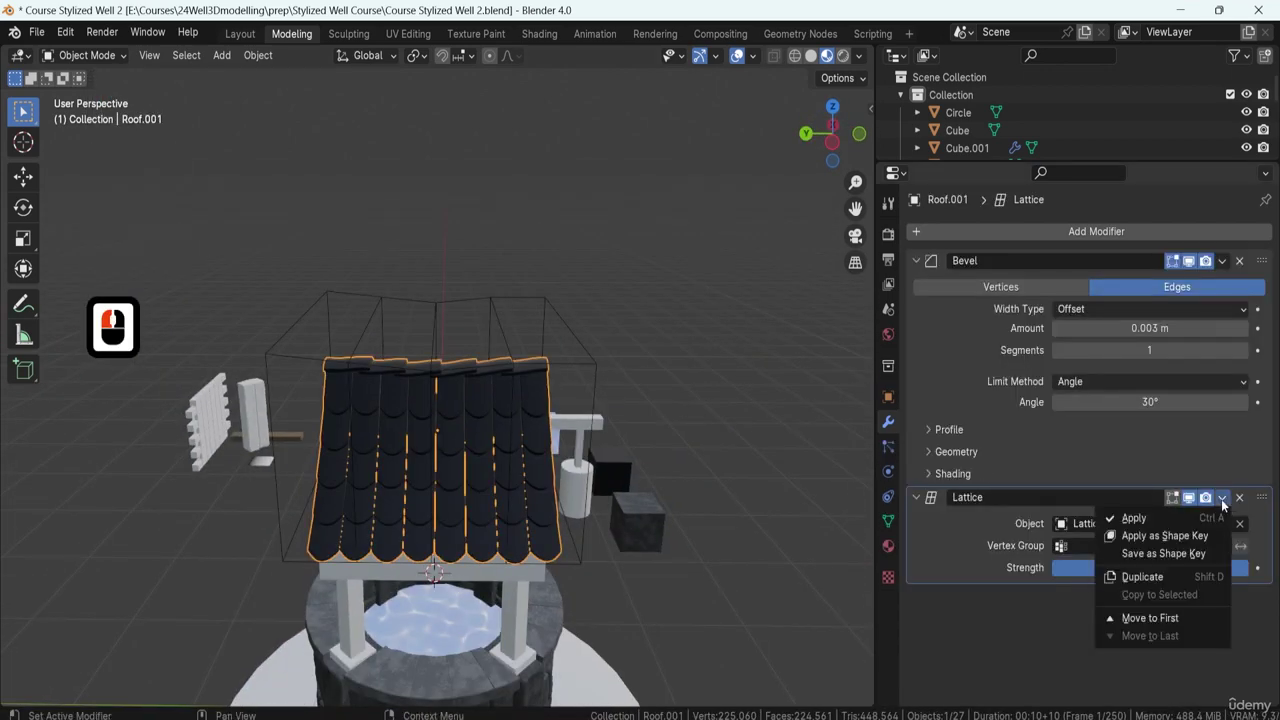
pyautogui.click(1134, 518)
# Delete the lattice object and show the roof in the right orthographic view.
pyautogui.click(508, 320)
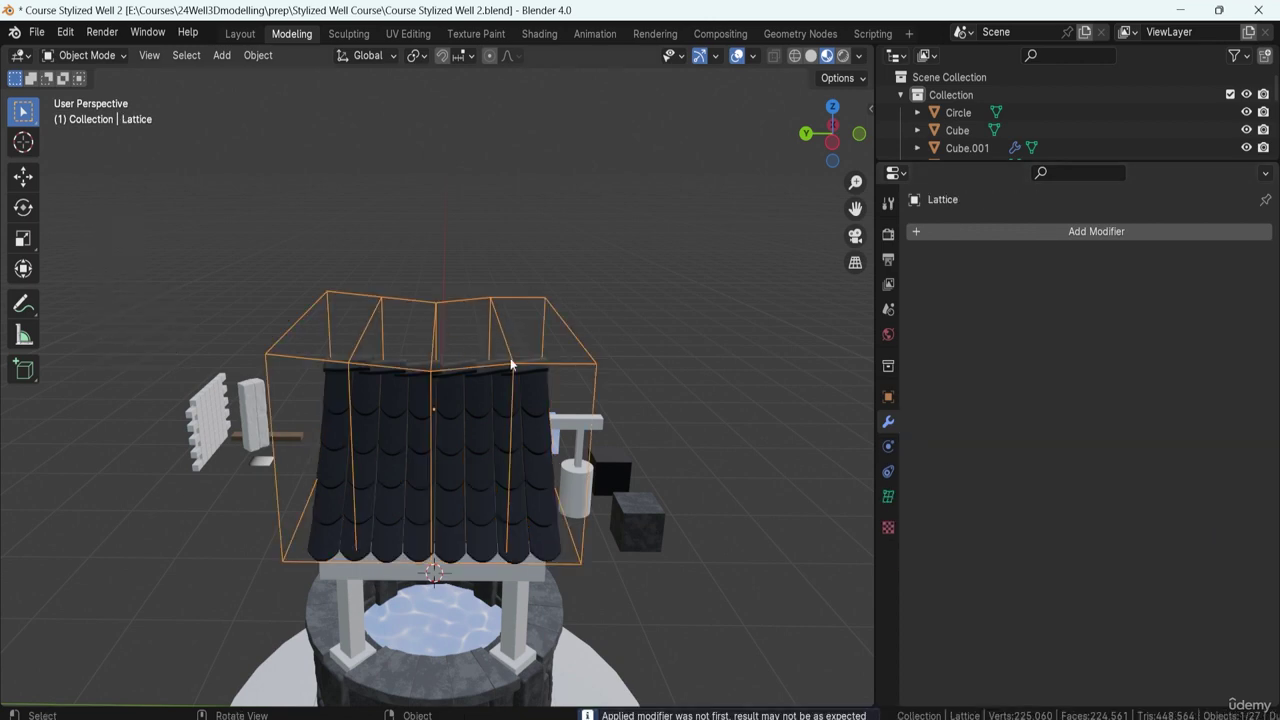
pyautogui.press('Delete')
pyautogui.scroll(3, 520, 362)
pyautogui.moveTo(510, 431); pyautogui.dragTo(399, 419, button='middle')
pyautogui.scroll(2, 399, 419)
pyautogui.press('3')
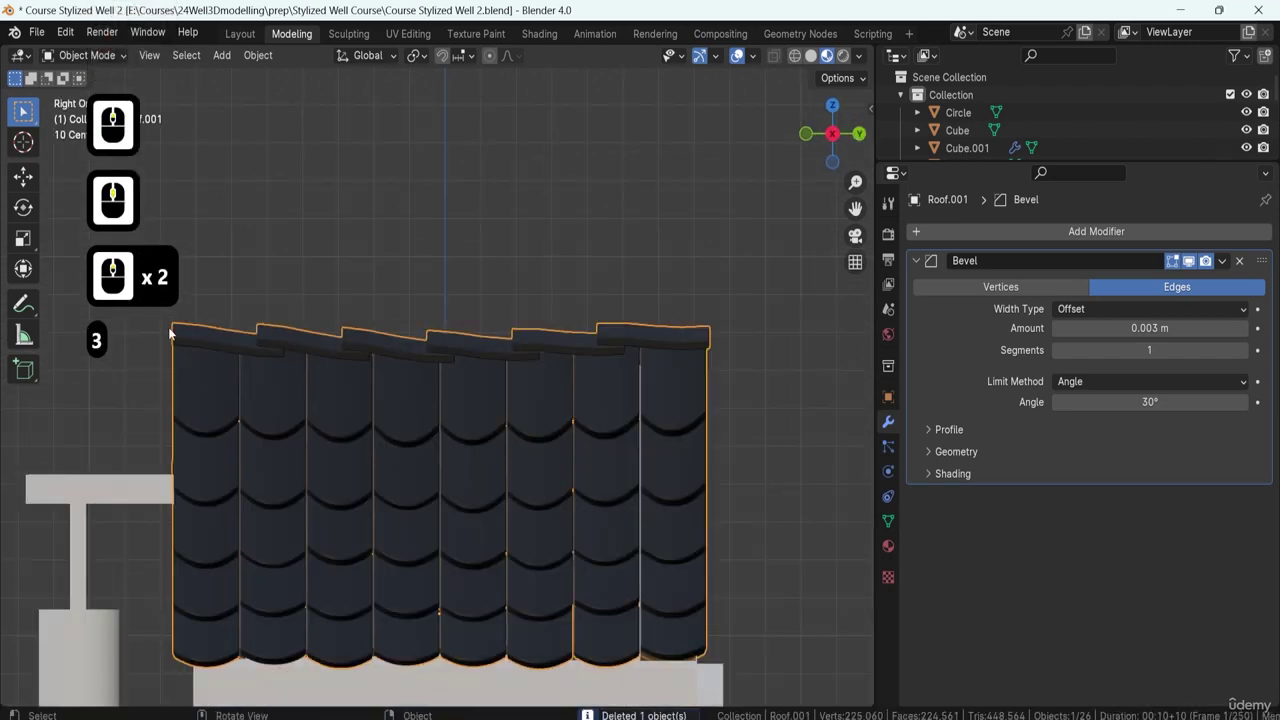
# Check the deformed roof and the well from several sides, and select the corner posts.
pyautogui.scroll(-1, 461, 388)
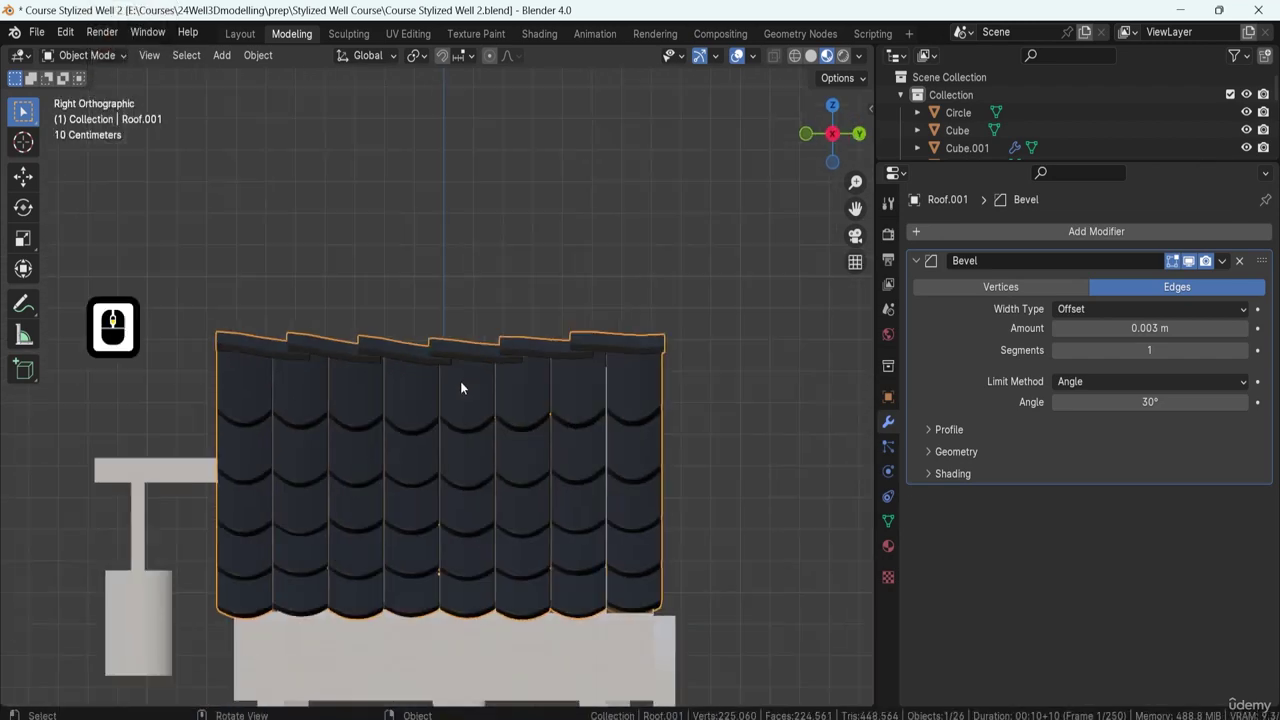
pyautogui.scroll(-5, 545, 341)
pyautogui.moveTo(503, 334); pyautogui.dragTo(608, 400, button='middle')
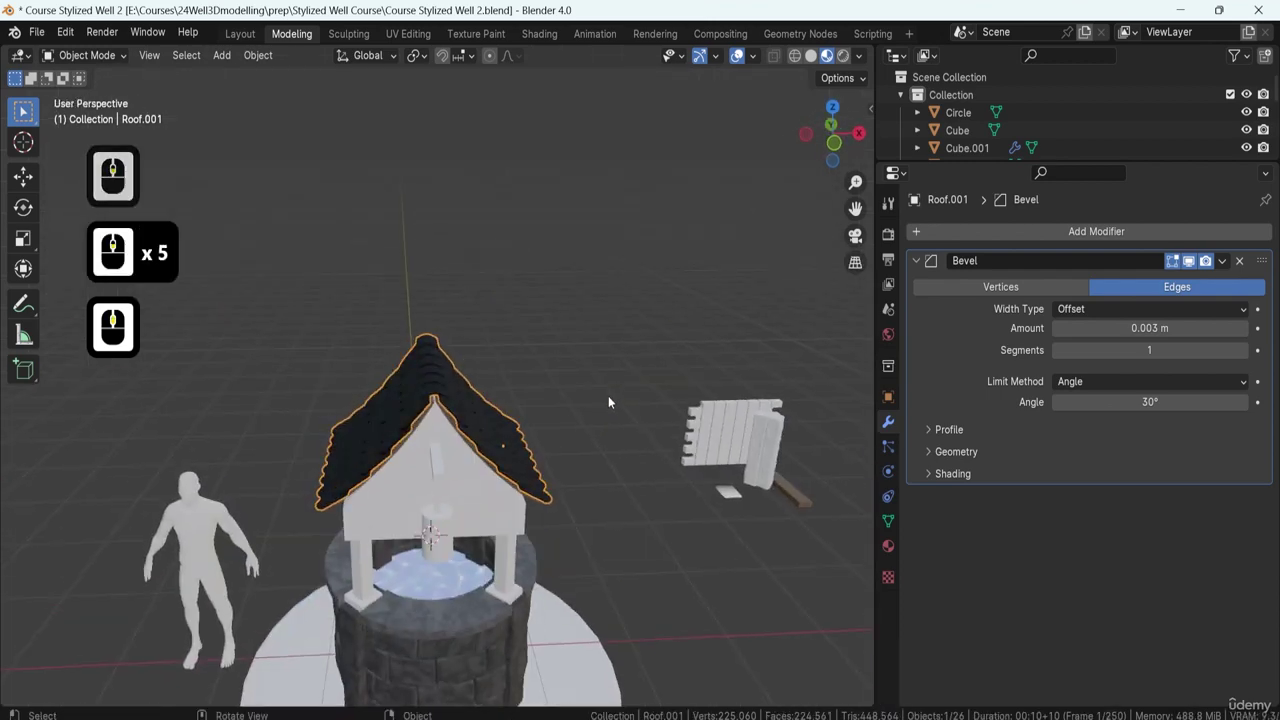
pyautogui.keyDown('shift'); pyautogui.moveTo(508, 325); pyautogui.dragTo(540, 295, button='middle'); pyautogui.keyUp('shift')
pyautogui.scroll(5, 540, 295)
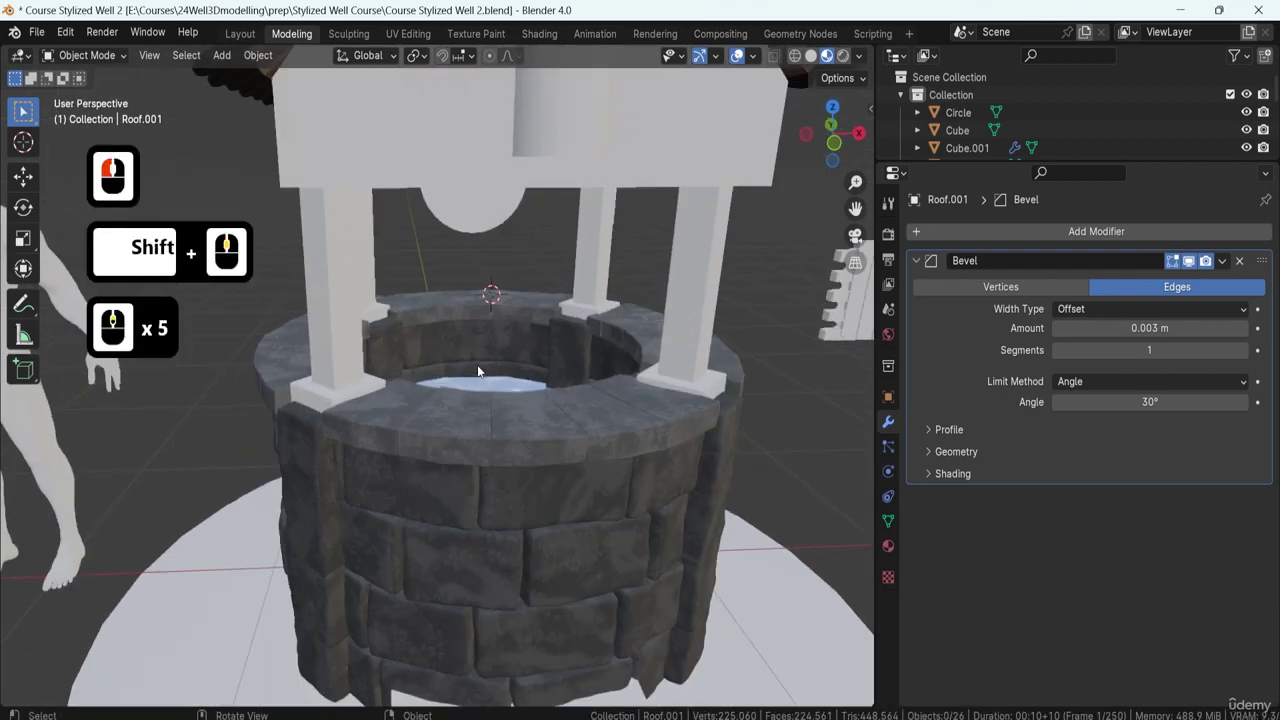
pyautogui.click(320, 322)
pyautogui.keyDown('shift'); pyautogui.moveTo(320, 322); pyautogui.dragTo(446, 472, button='middle'); pyautogui.keyUp('shift')
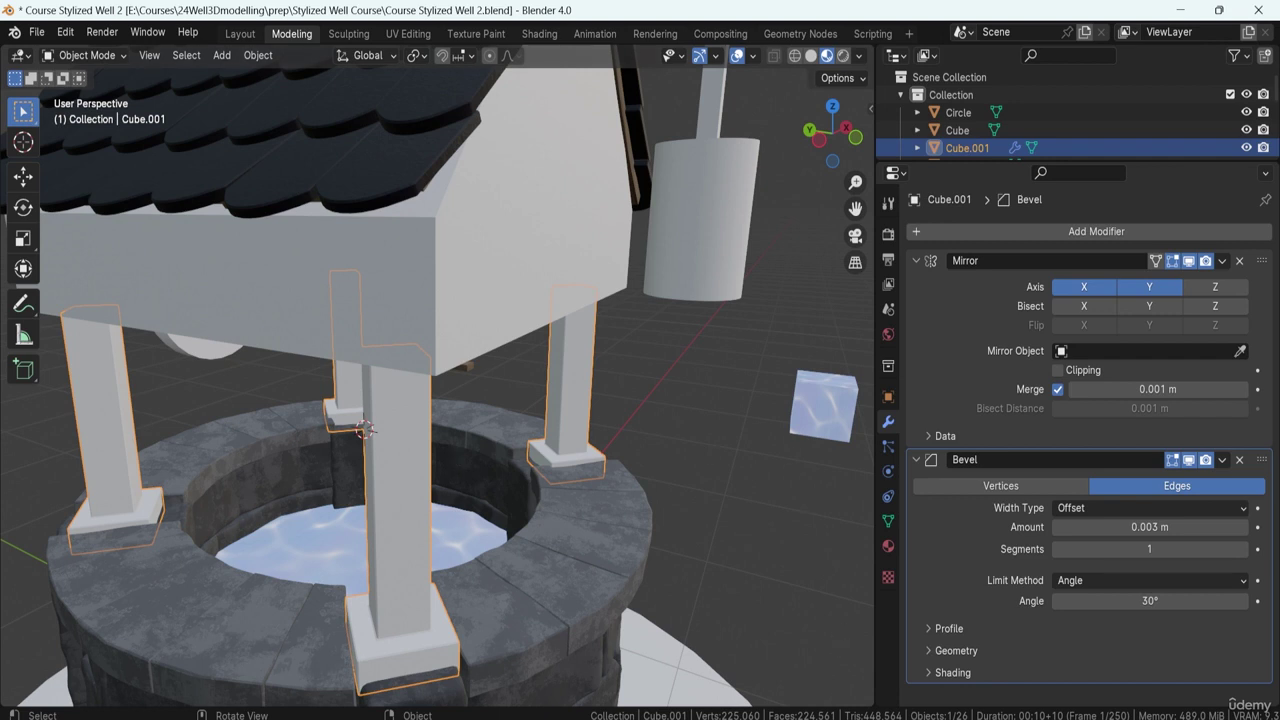
# Switch to the reference image in Paint and clear all red sketch lines from its drawing layer.
pyautogui.click(860, 717)
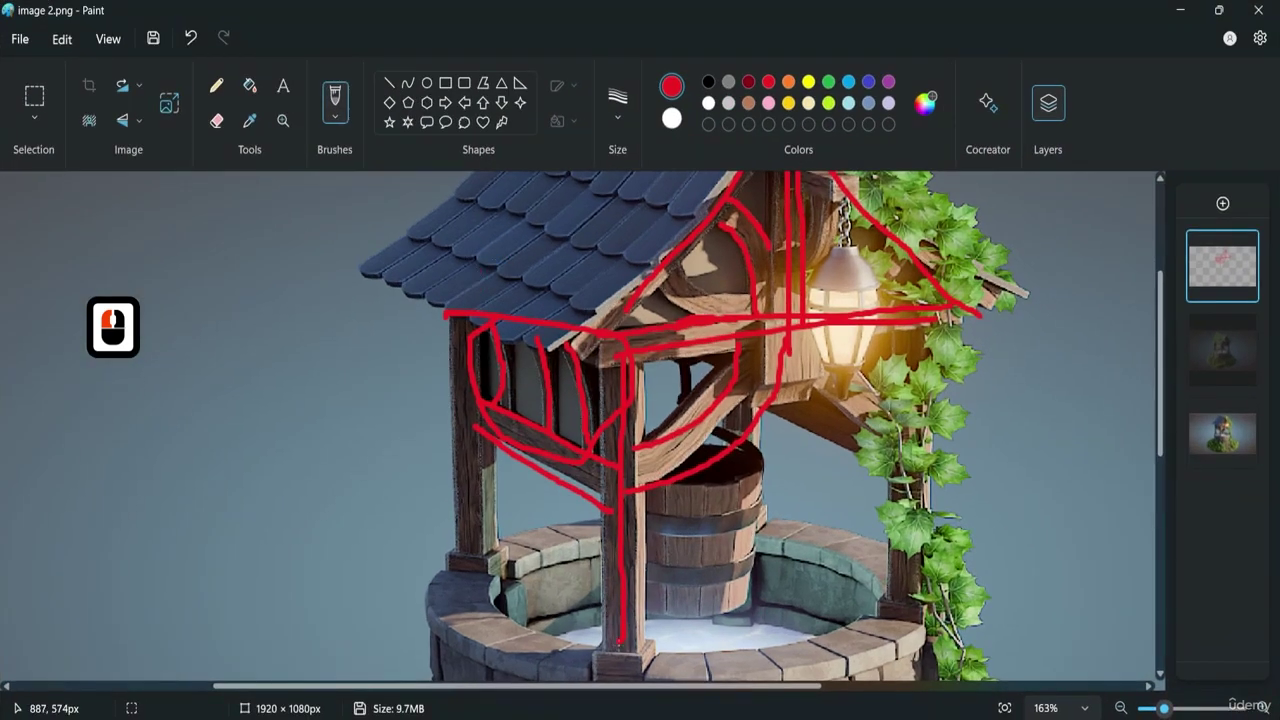
pyautogui.moveTo(621, 638); pyautogui.dragTo(633, 357)
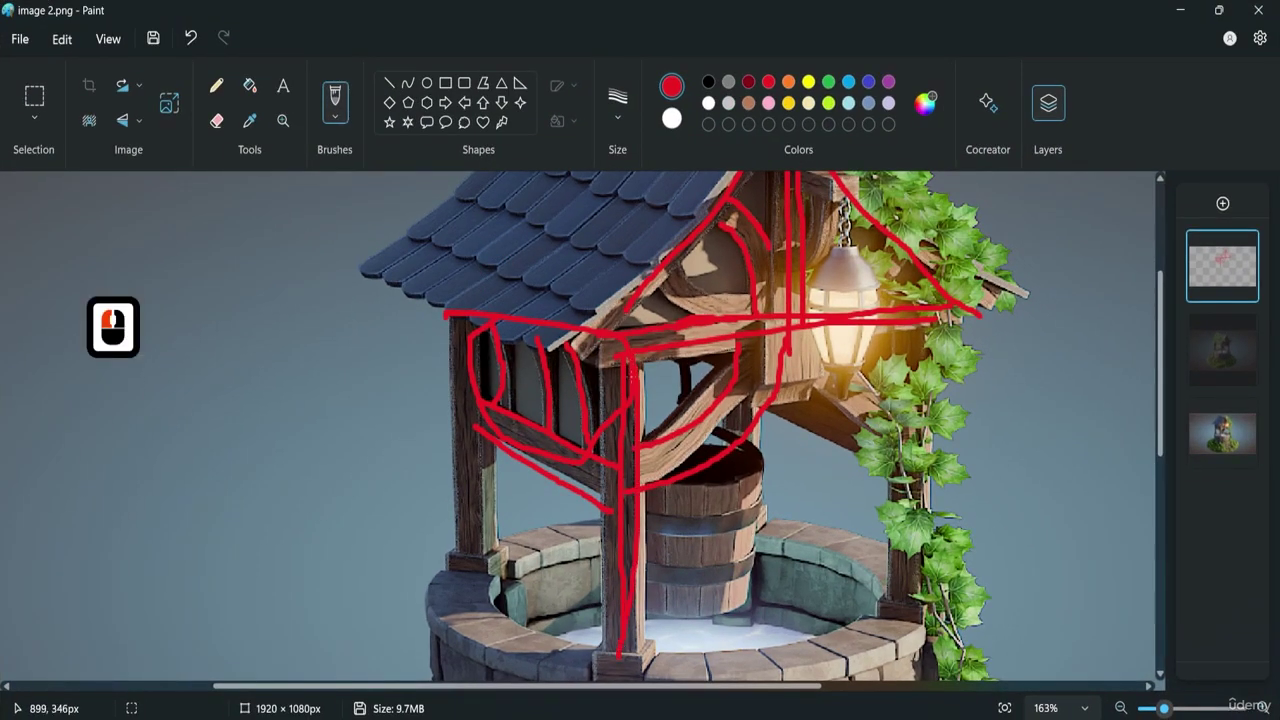
pyautogui.hotkey('ctrl', 'a')
pyautogui.press('Delete')
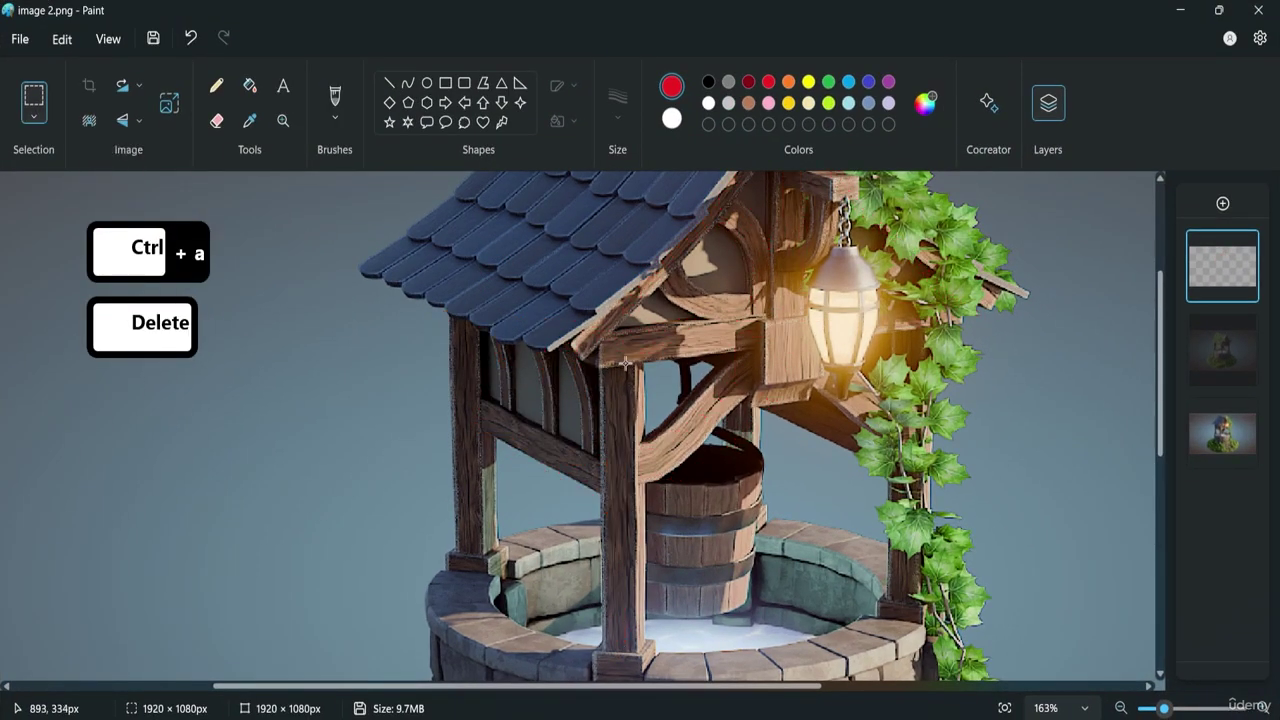
pyautogui.scroll(2, 667, 308)
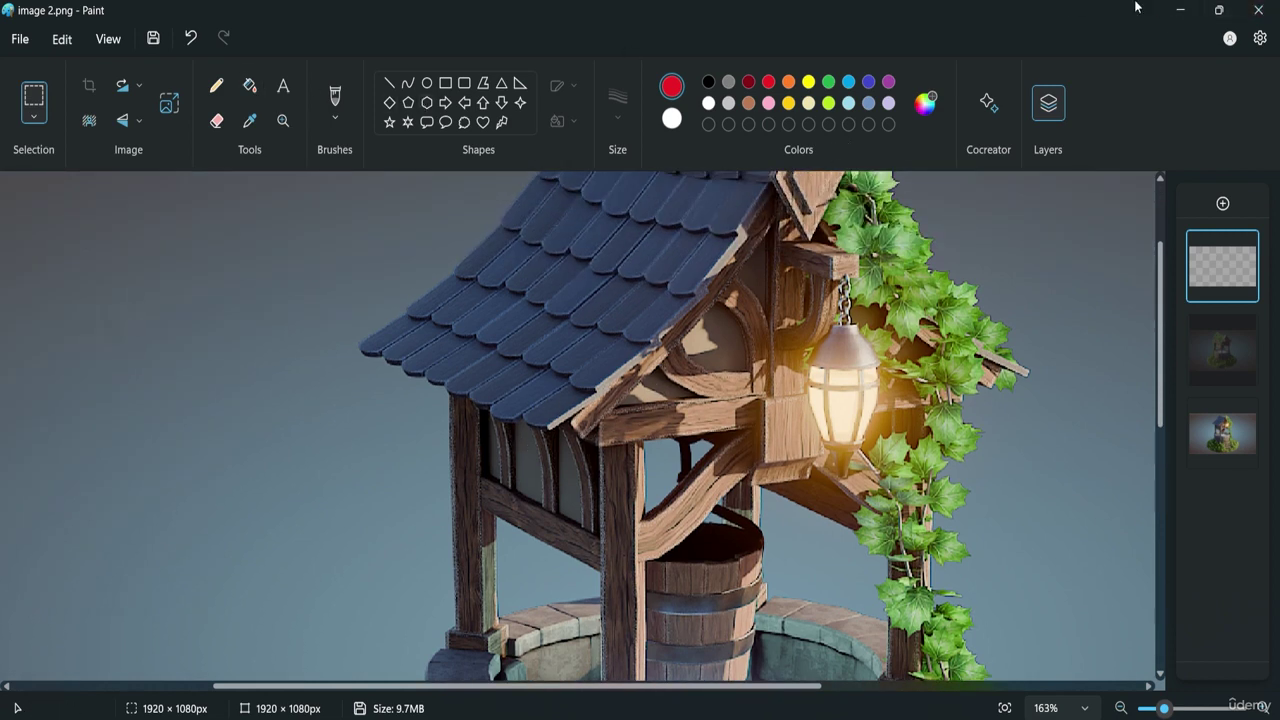
pyautogui.click(1177, 11)
# Open the corner posts for editing in Blender with X-ray display and face selection.
pyautogui.click(391, 390)
pyautogui.click(392, 389)
pyautogui.press('Tab')
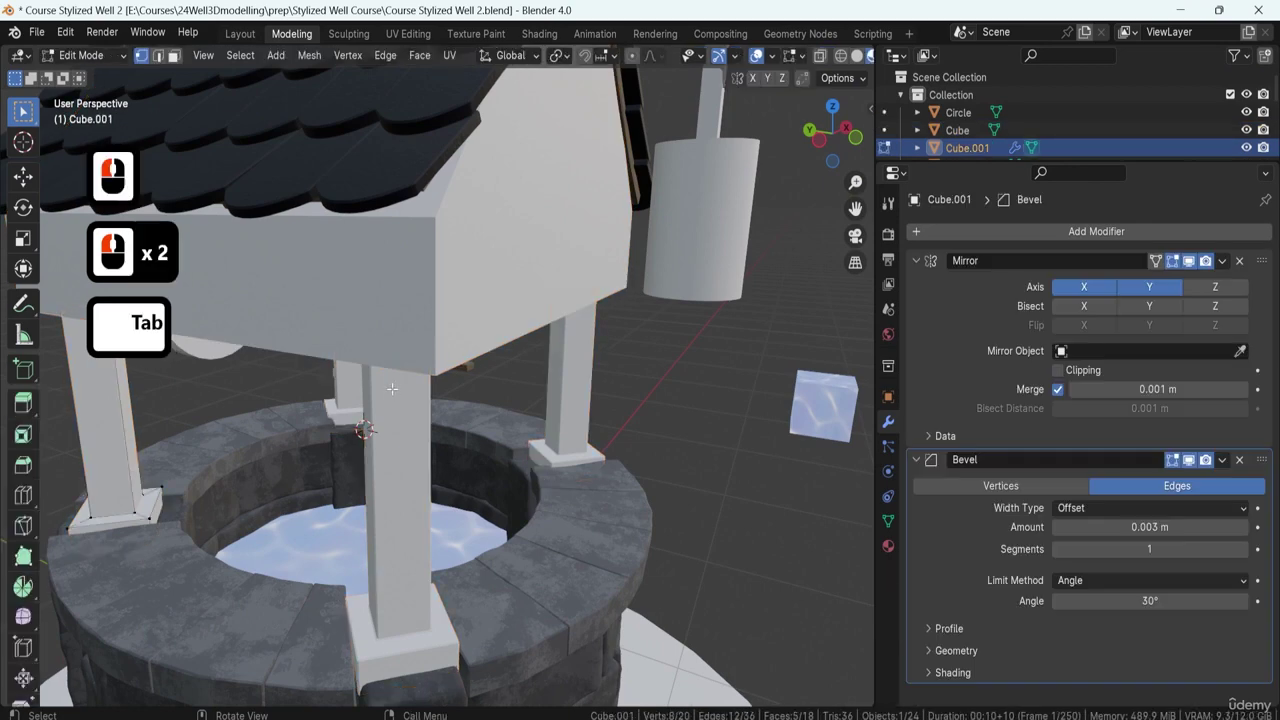
pyautogui.keyDown('shift'); pyautogui.moveTo(389, 364); pyautogui.dragTo(505, 369, button='middle'); pyautogui.keyUp('shift')
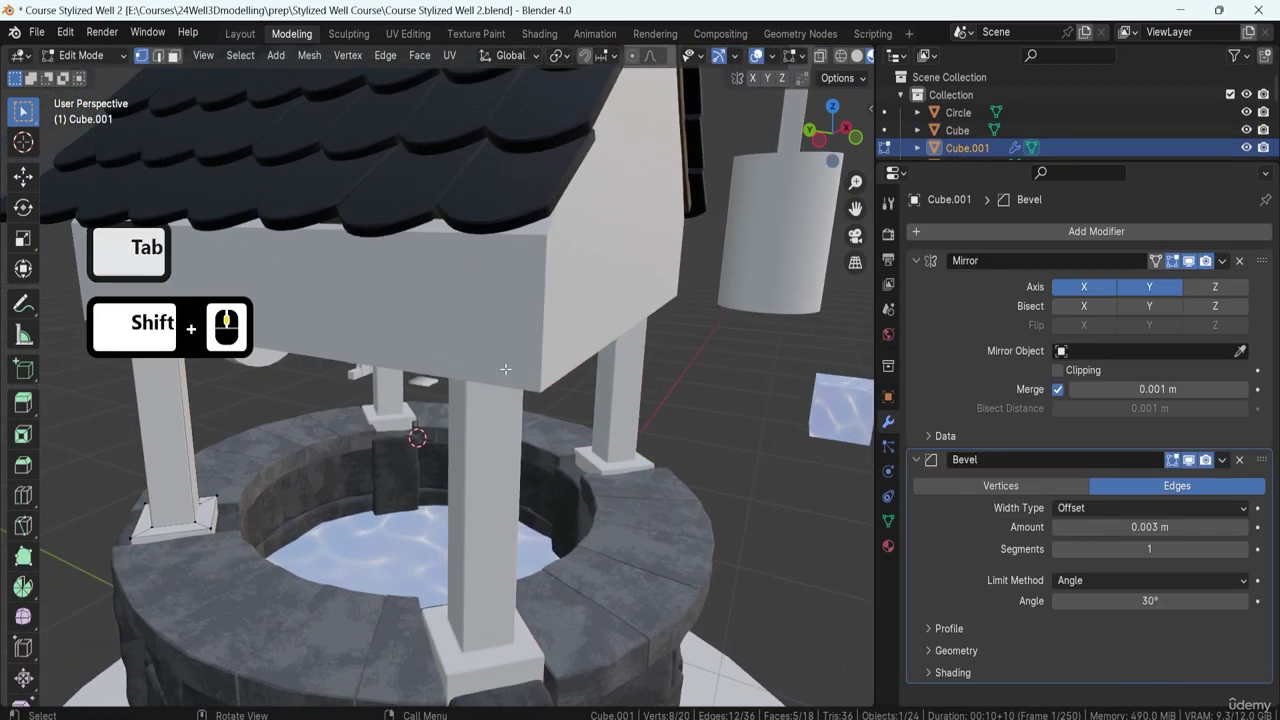
pyautogui.hotkey('alt', 'z')
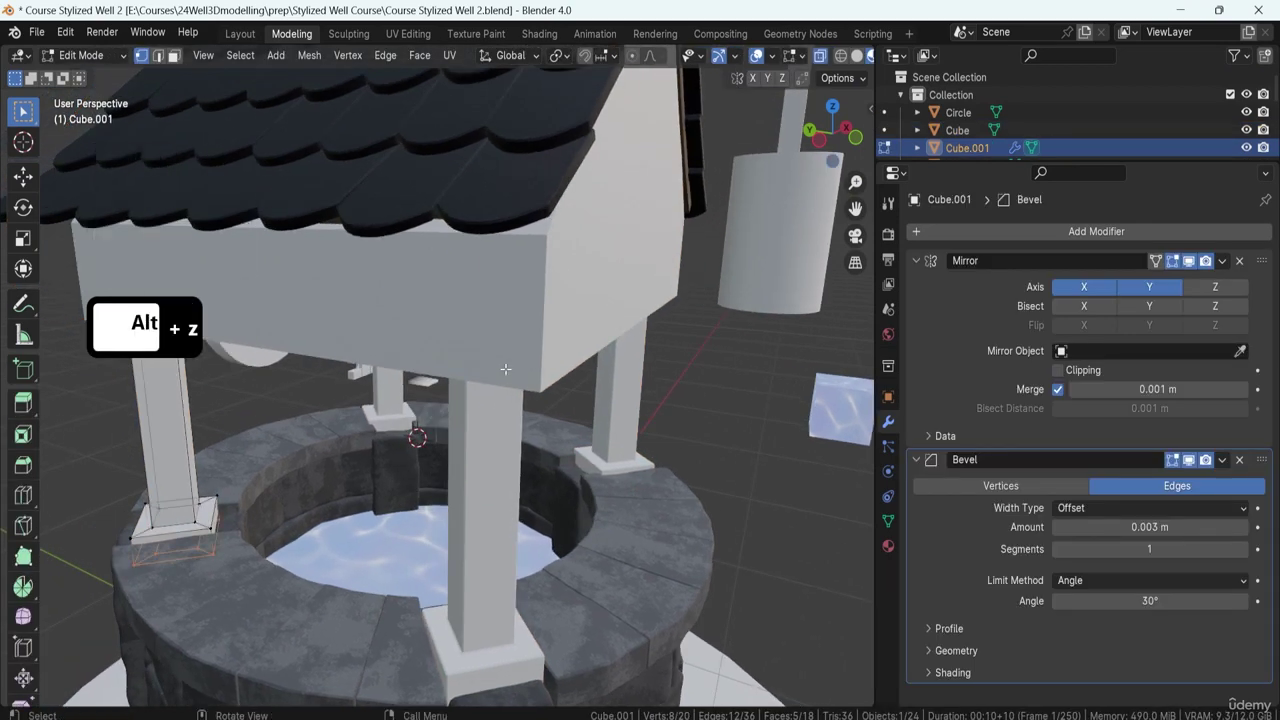
pyautogui.press('3')
# Raise the editable corner post's top face along Z to just below the roof tiles.
pyautogui.keyDown('shift'); pyautogui.moveTo(240, 450); pyautogui.dragTo(502, 505, button='middle'); pyautogui.keyUp('shift')
pyautogui.scroll(3, 490, 475)
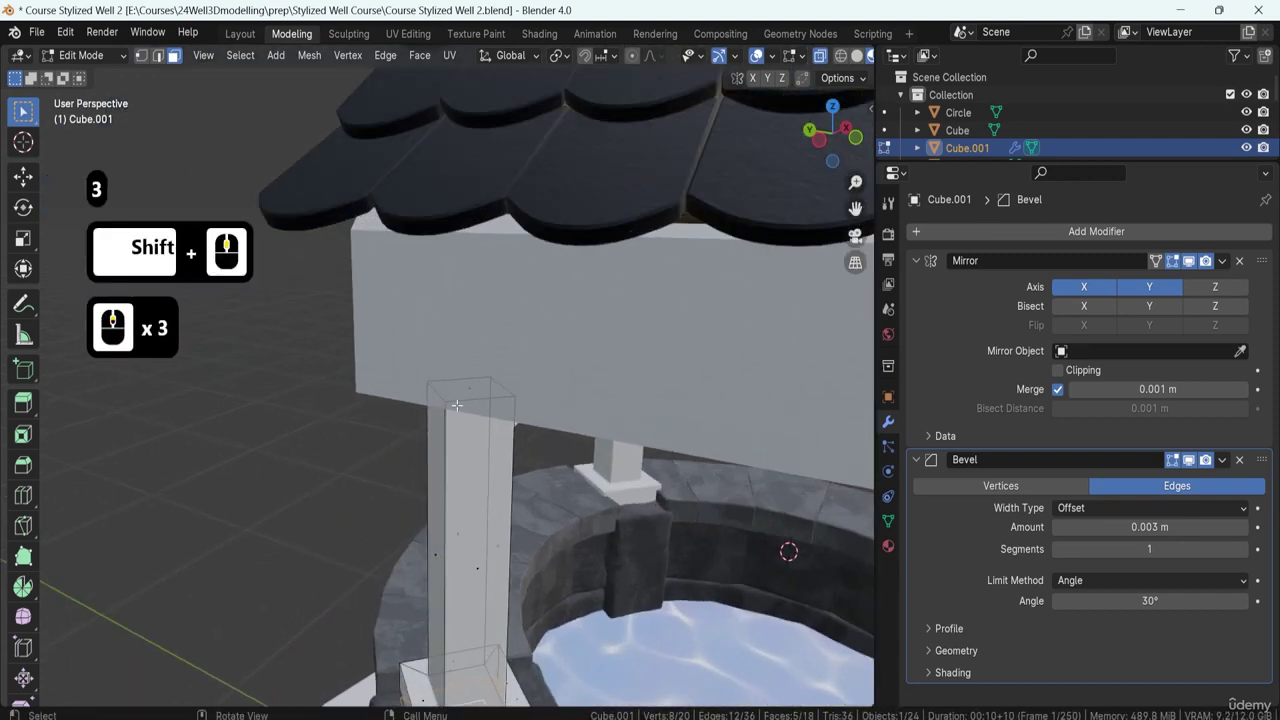
pyautogui.click(466, 391)
pyautogui.moveTo(466, 391)
pyautogui.mouseDown(button='middle')
pyautogui.moveTo(542, 446)
pyautogui.moveTo(543, 334)
pyautogui.moveTo(477, 391)
pyautogui.mouseUp(button='middle')
pyautogui.scroll(-2, 539, 336)
pyautogui.press('g')
pyautogui.press('z')
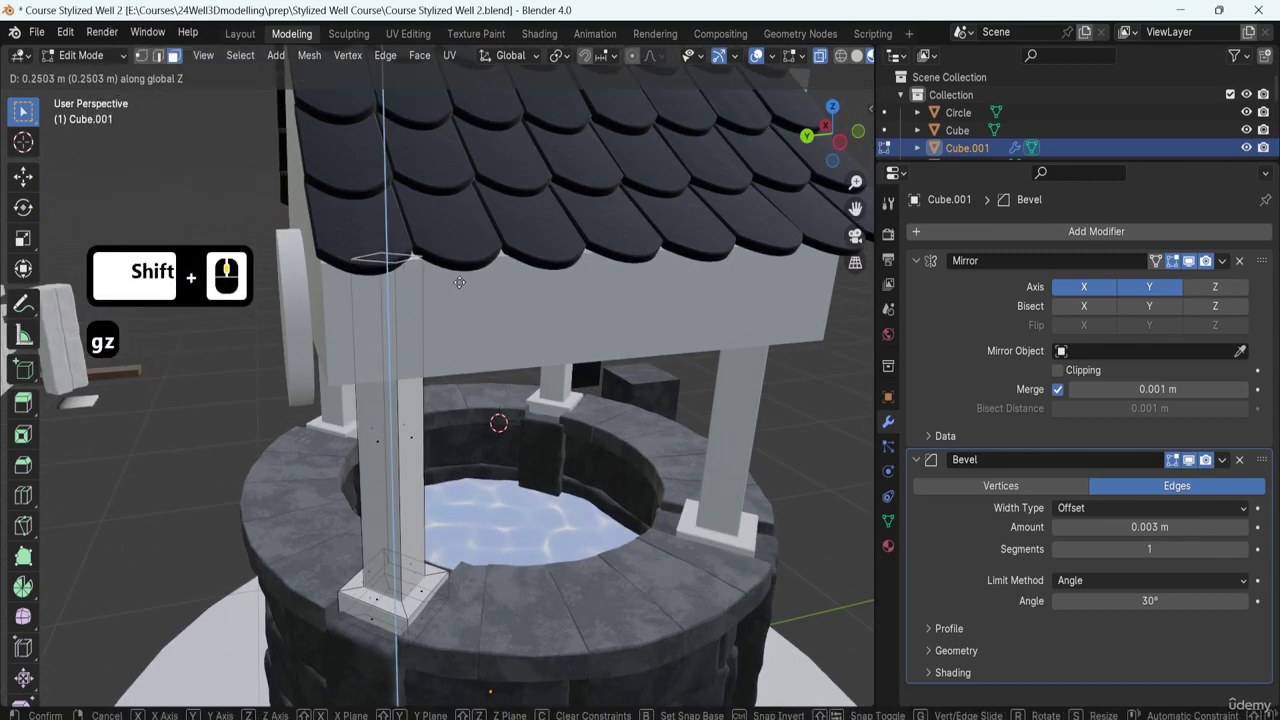
pyautogui.click(463, 305)
# Fine-tune the height of the post's top face along Z in the right orthographic view, and return to Object Mode.
pyautogui.moveTo(463, 305)
pyautogui.mouseDown(button='middle')
pyautogui.moveTo(577, 220)
pyautogui.moveTo(468, 240)
pyautogui.moveTo(411, 303)
pyautogui.moveTo(330, 270)
pyautogui.moveTo(243, 209)
pyautogui.moveTo(366, 246)
pyautogui.moveTo(445, 448)
pyautogui.moveTo(471, 304)
pyautogui.moveTo(450, 305)
pyautogui.mouseUp(button='middle')
pyautogui.press('KP_3')
pyautogui.press('g')
pyautogui.press('z')
pyautogui.click(554, 217)
pyautogui.scroll(-4, 411, 305)
pyautogui.press('Tab')
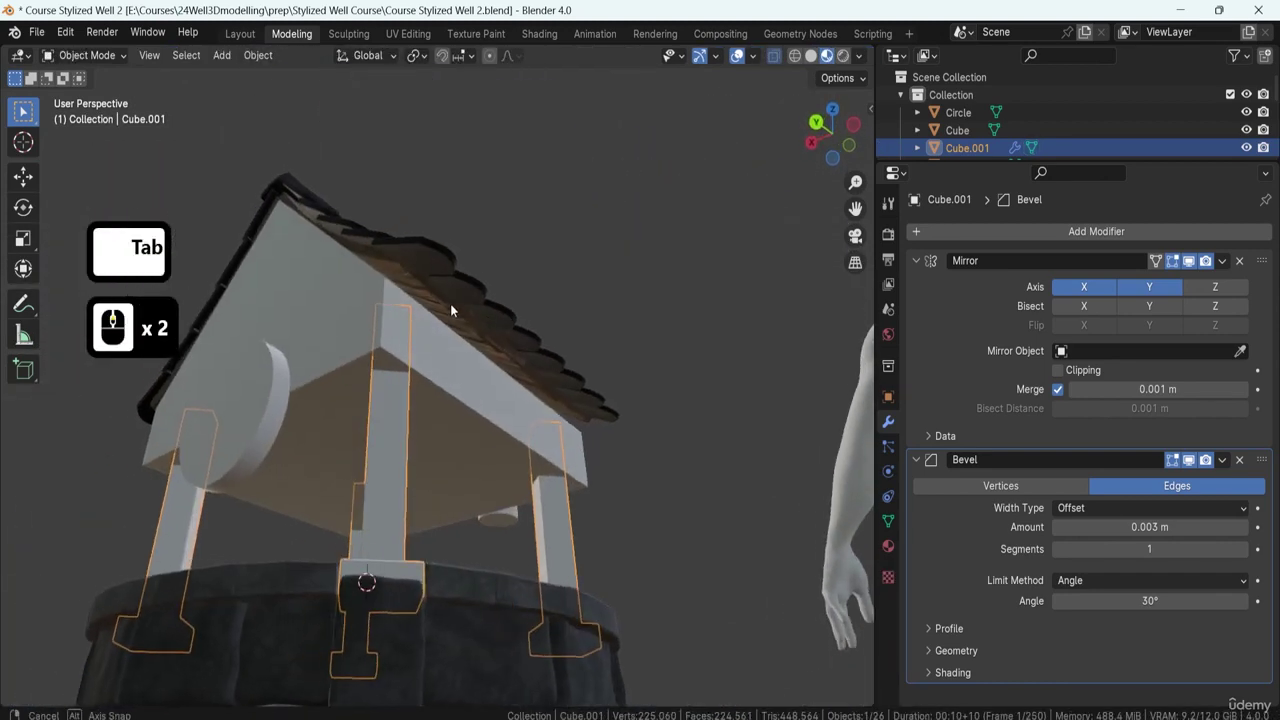
# Check the extended corner posts from below and above, and apply their rotation and scale.
pyautogui.moveTo(363, 375); pyautogui.dragTo(440, 285, button='middle')
pyautogui.moveTo(420, 215); pyautogui.dragTo(509, 332, button='middle')
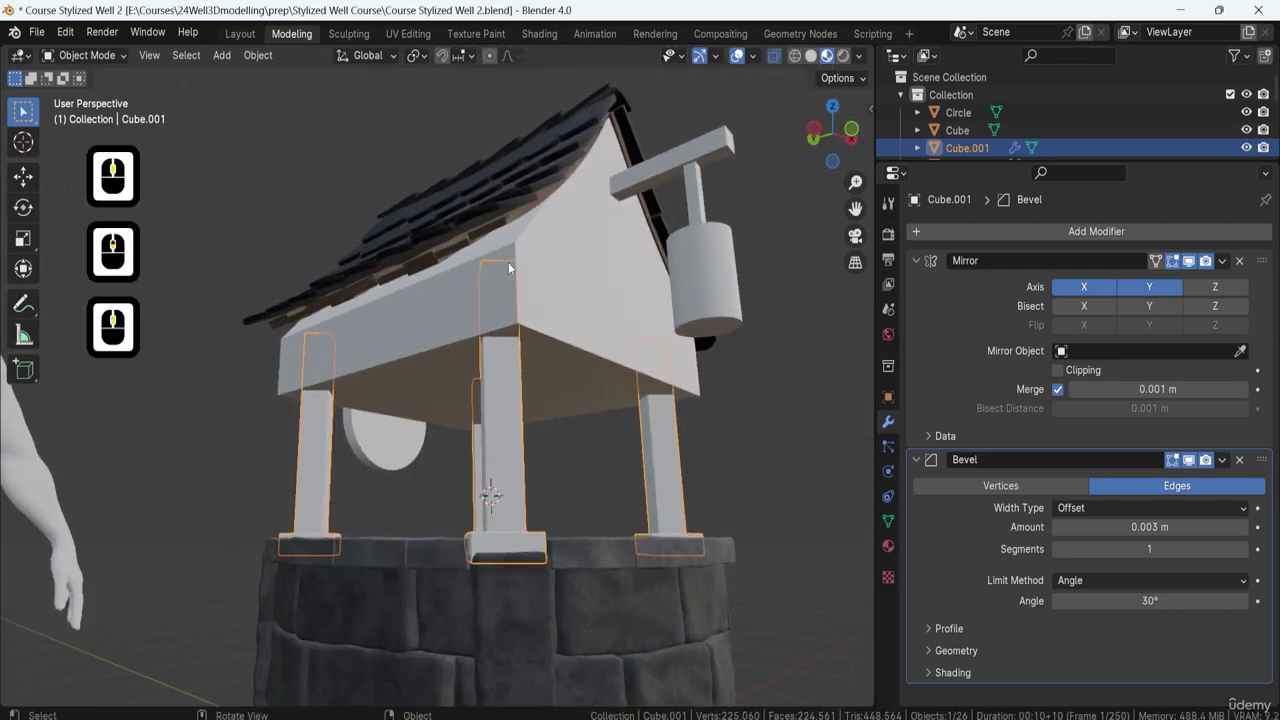
pyautogui.moveTo(514, 436); pyautogui.dragTo(452, 461, button='middle')
pyautogui.click(452, 461)
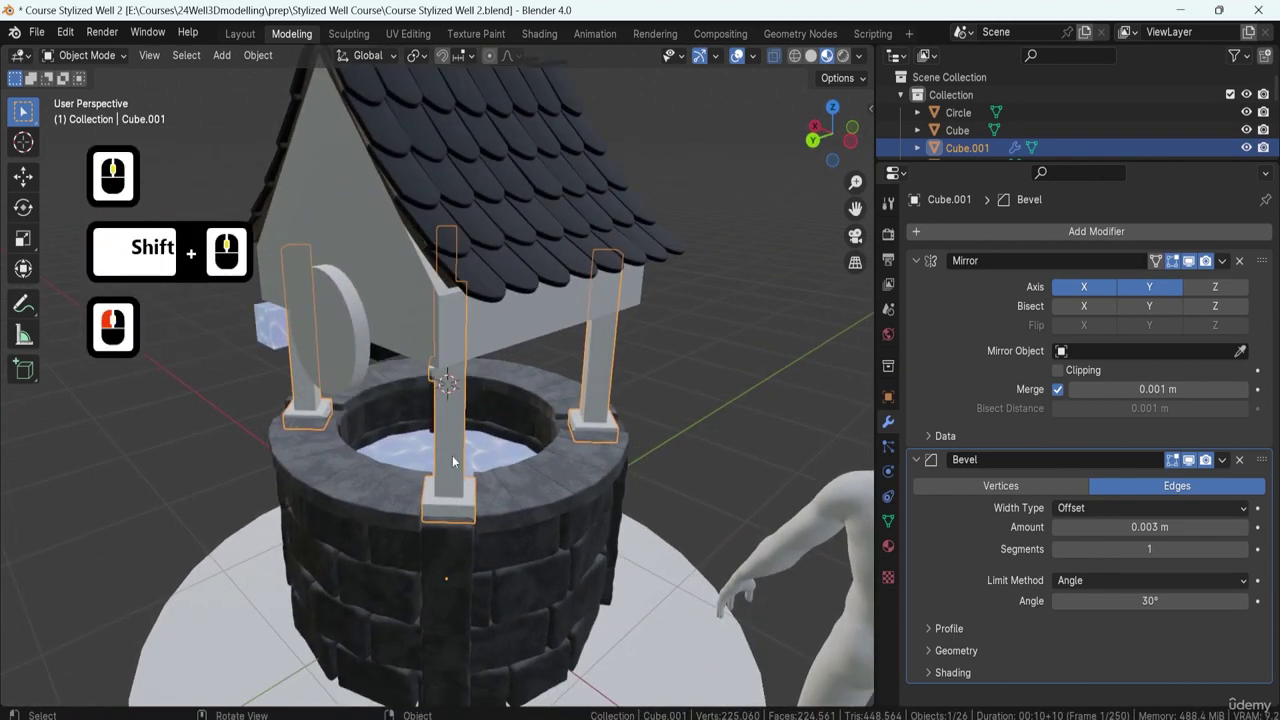
pyautogui.hotkey('ctrl', 'a')
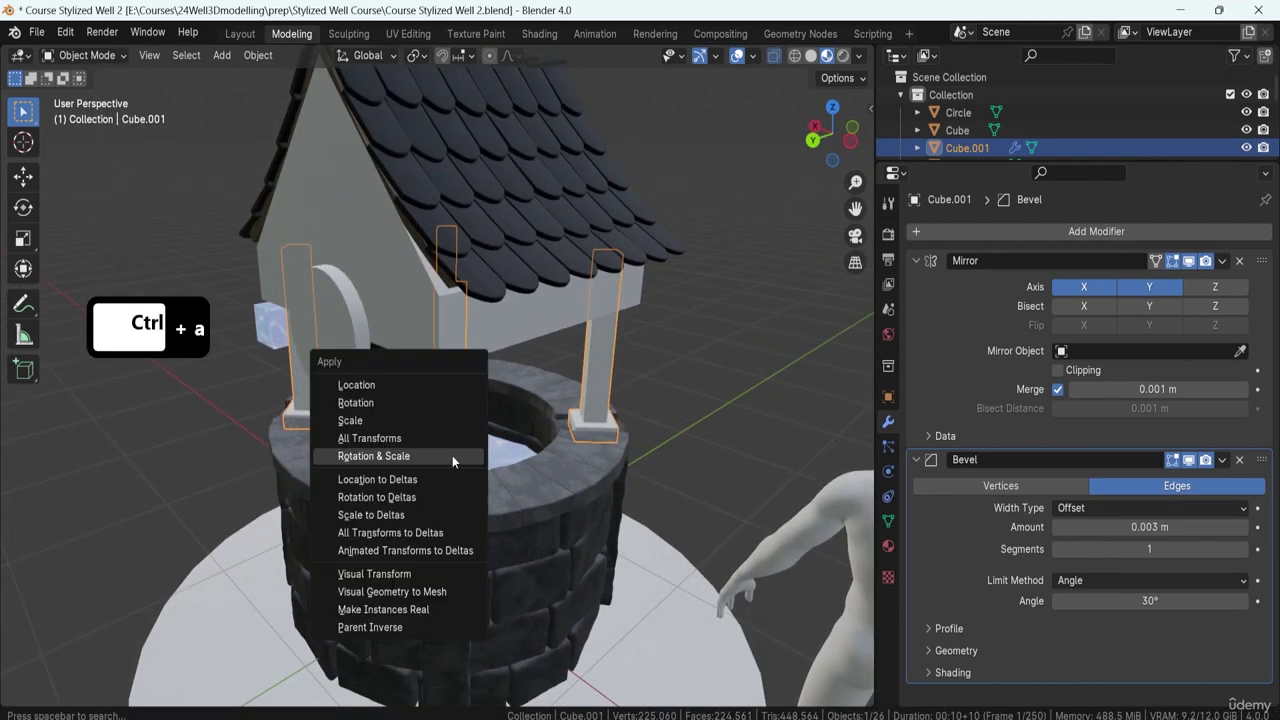
pyautogui.click(452, 455)
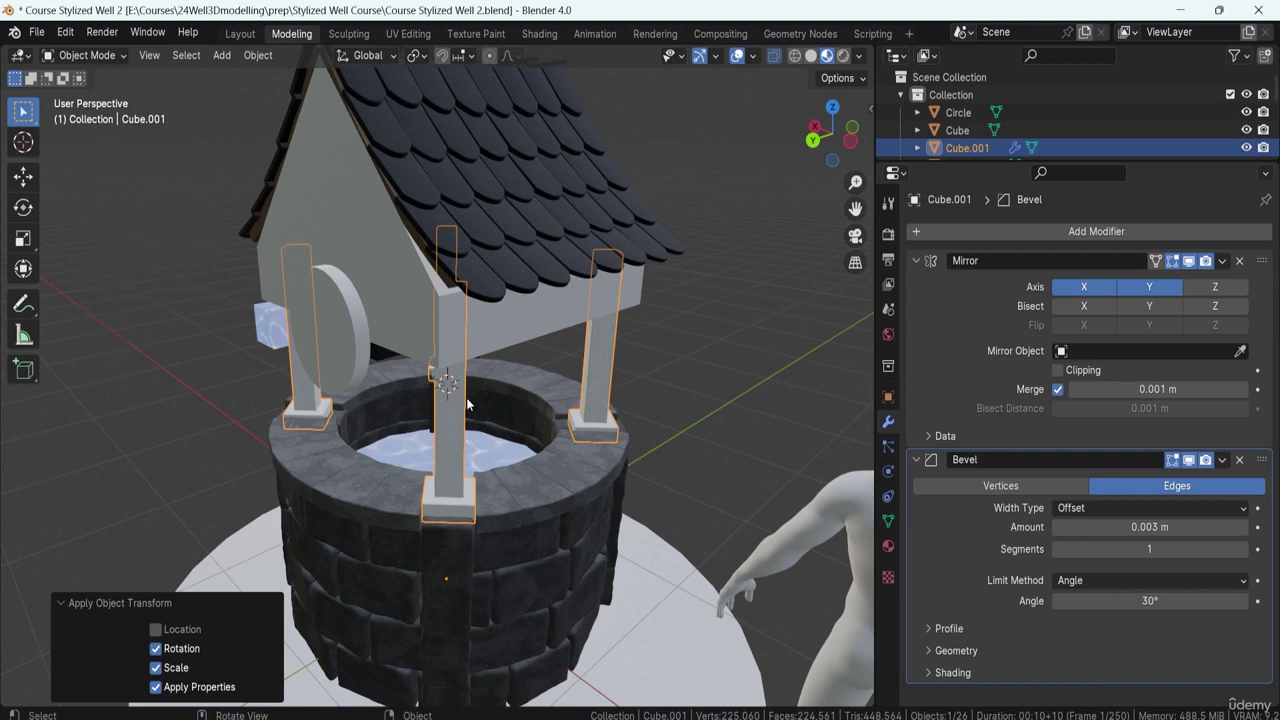
# Examine the roof, the gable ends and the selected corner posts from several sides.
pyautogui.doubleClick(492, 479)
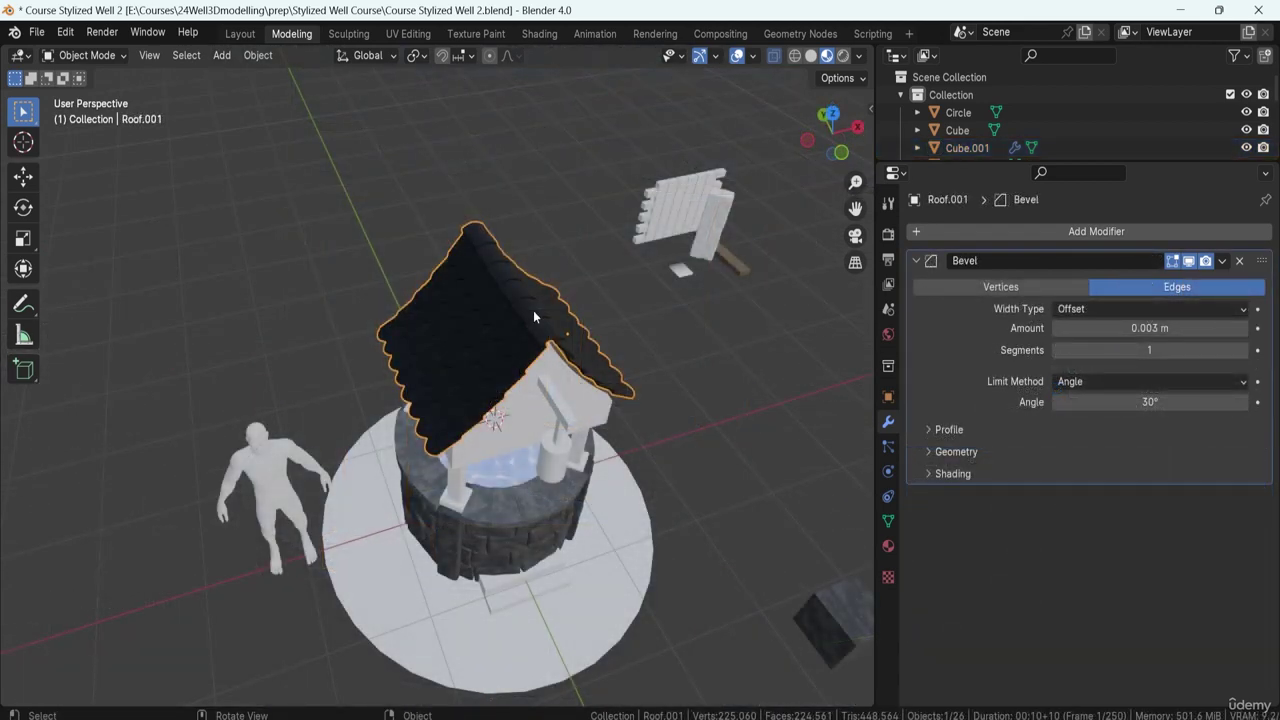
pyautogui.moveTo(478, 328); pyautogui.dragTo(548, 289, button='middle')
pyautogui.keyDown('shift'); pyautogui.moveTo(452, 245); pyautogui.dragTo(372, 290, button='middle'); pyautogui.keyUp('shift')
pyautogui.scroll(2, 432, 316)
pyautogui.keyDown('shift'); pyautogui.moveTo(449, 381); pyautogui.dragTo(444, 288, button='middle'); pyautogui.keyUp('shift')
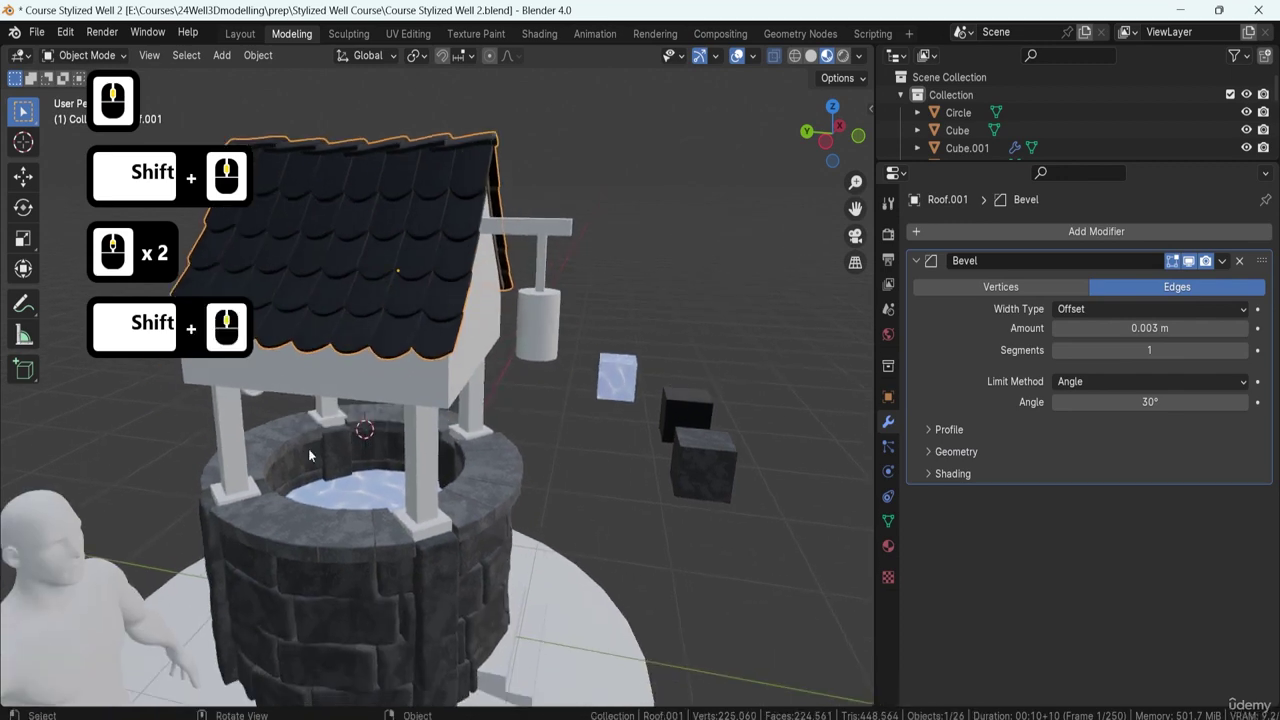
pyautogui.click(233, 433)
pyautogui.keyDown('shift'); pyautogui.moveTo(233, 433); pyautogui.dragTo(413, 431, button='middle'); pyautogui.keyUp('shift')
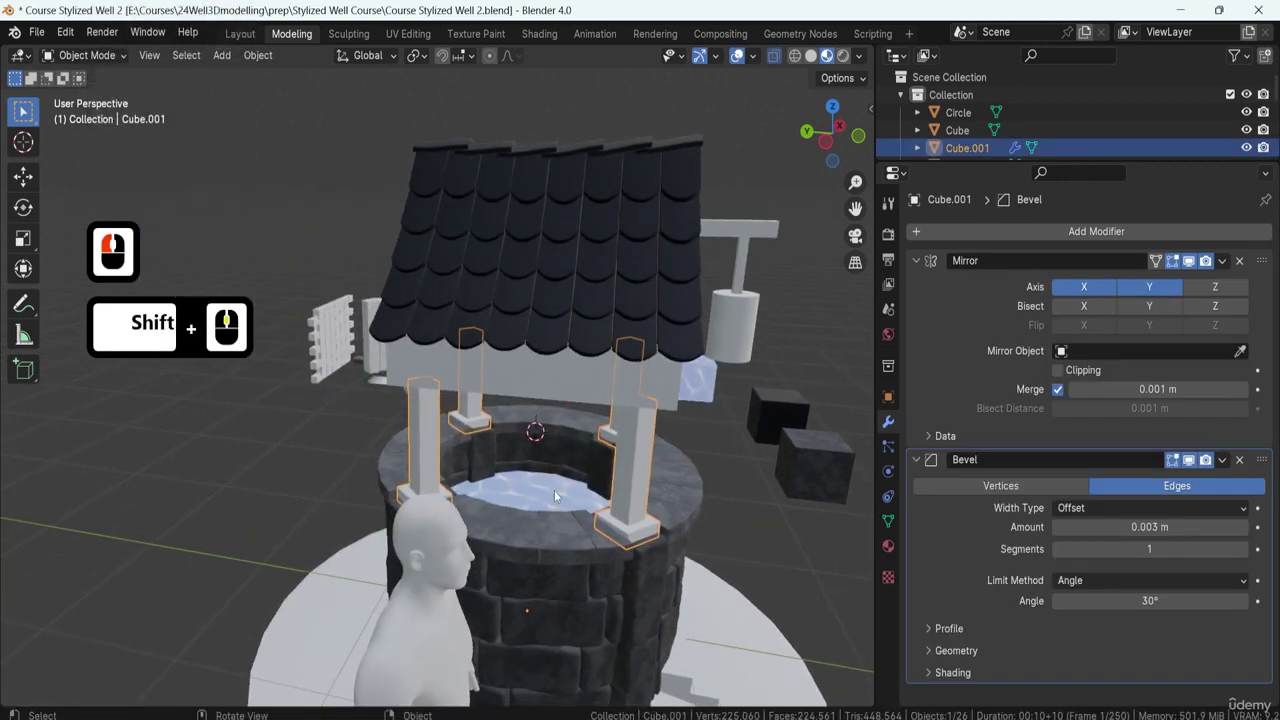
pyautogui.keyDown('shift'); pyautogui.moveTo(554, 490); pyautogui.dragTo(453, 498, button='middle'); pyautogui.keyUp('shift')
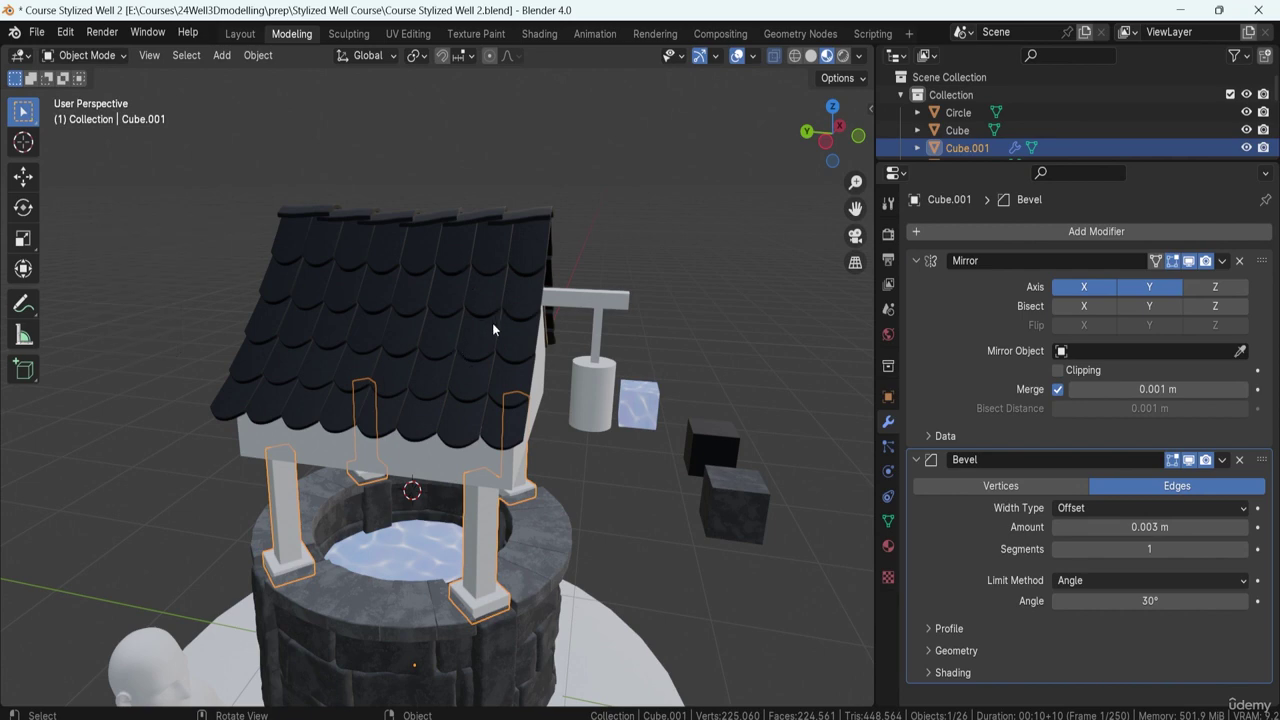
pyautogui.moveTo(492, 323); pyautogui.dragTo(410, 338, button='middle')
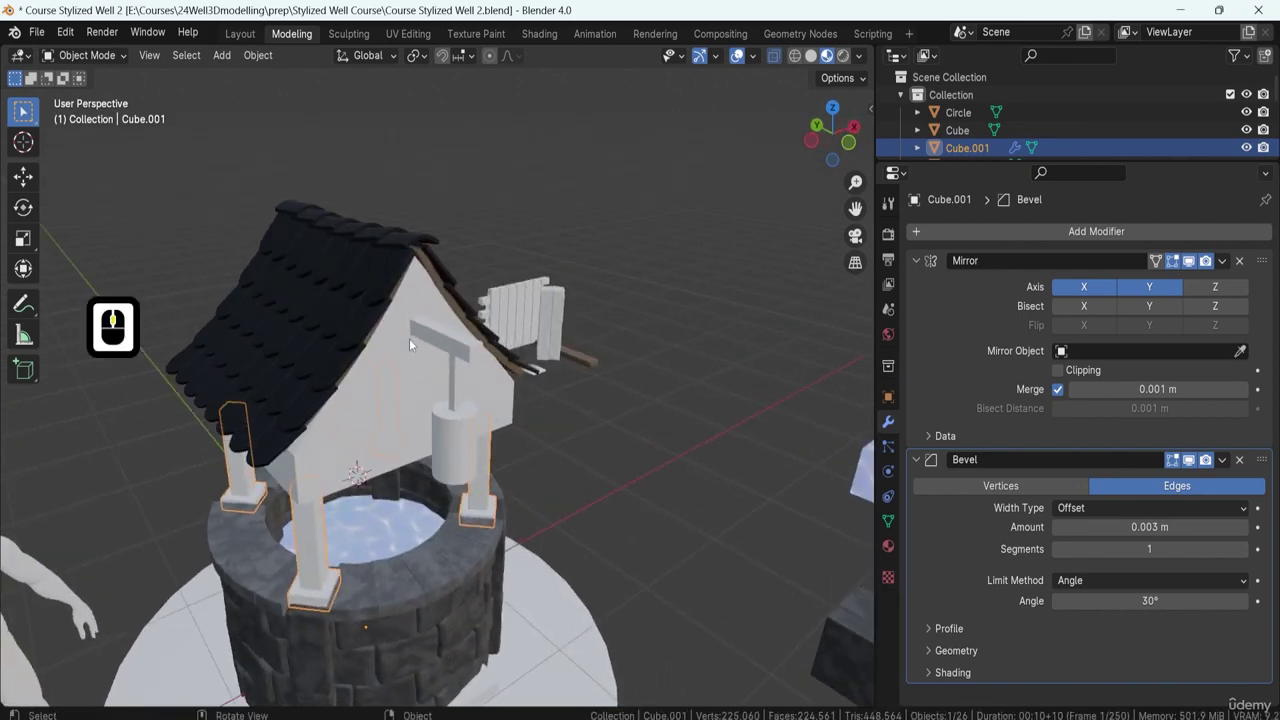